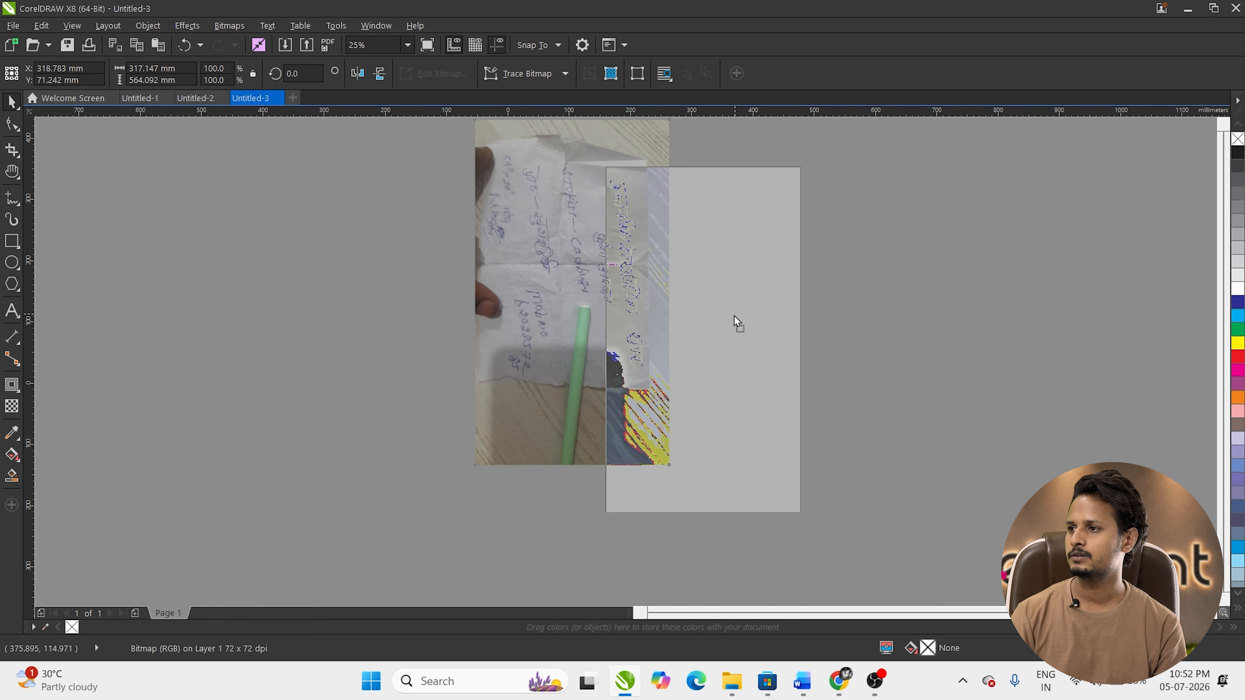
Step: Move the handwritten-note photo clear of the page to its right and deselect it
scroll(745, 275, up, 1)
scroll(587, 289, down, 2)
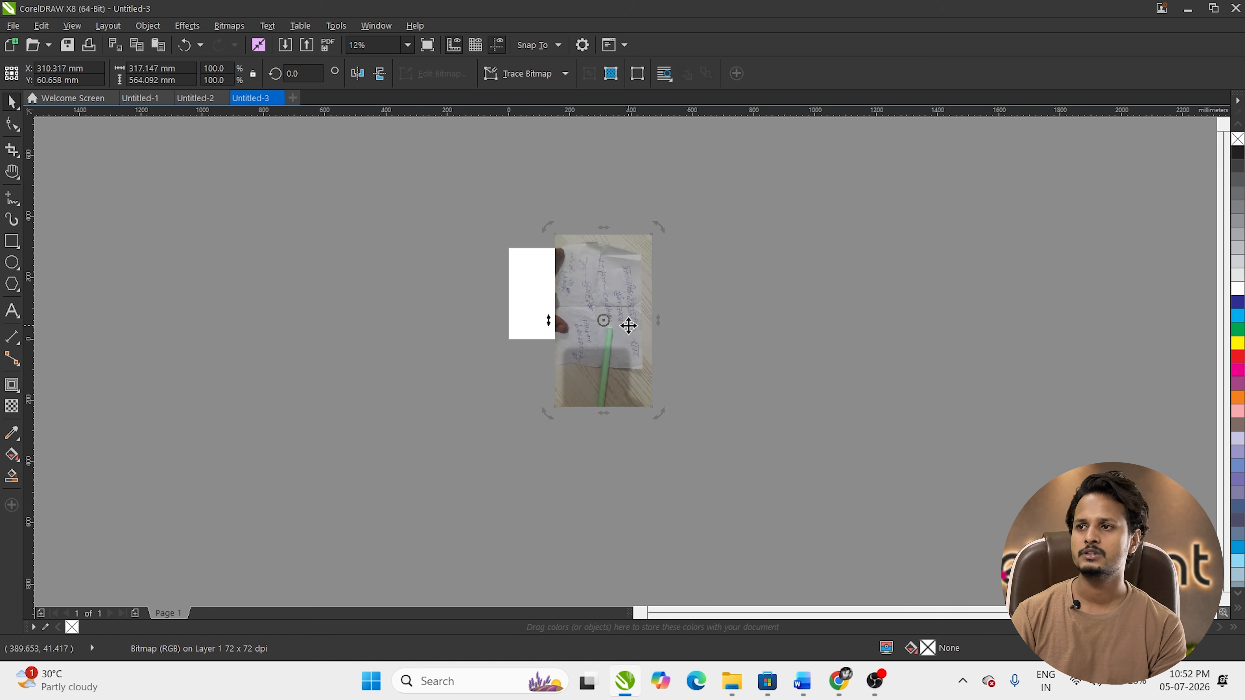
drag(627, 325, 642, 323)
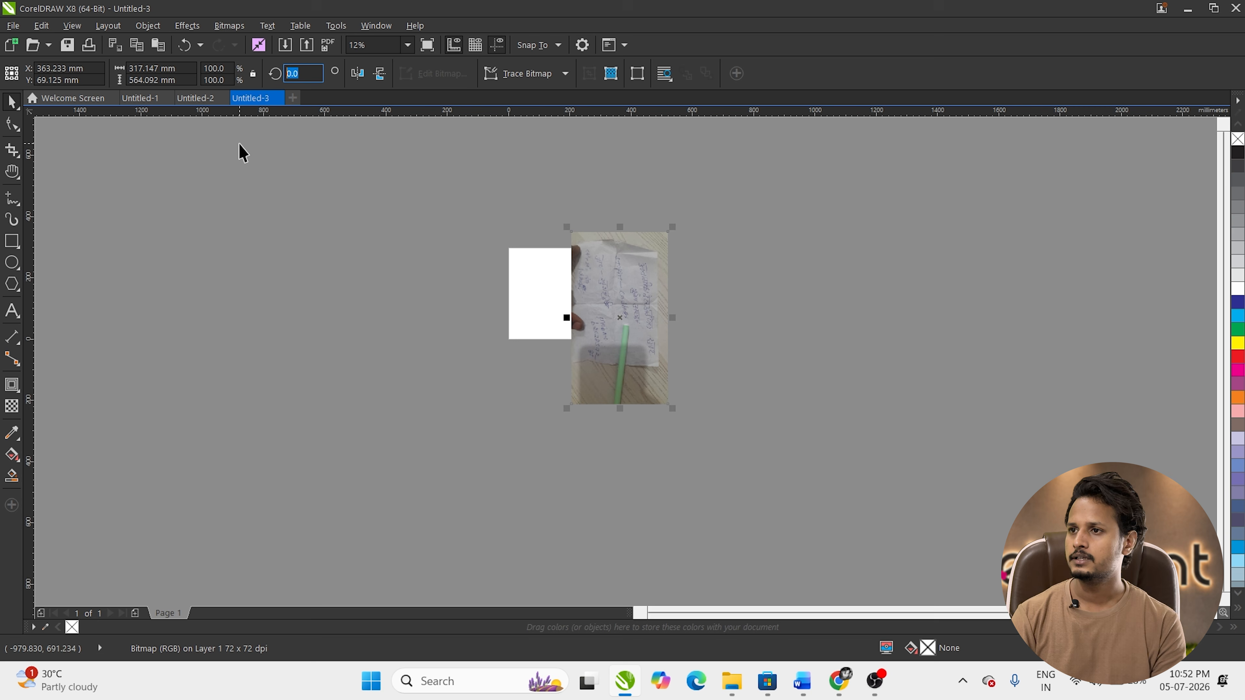
drag(623, 315, 661, 314)
key(Escape)
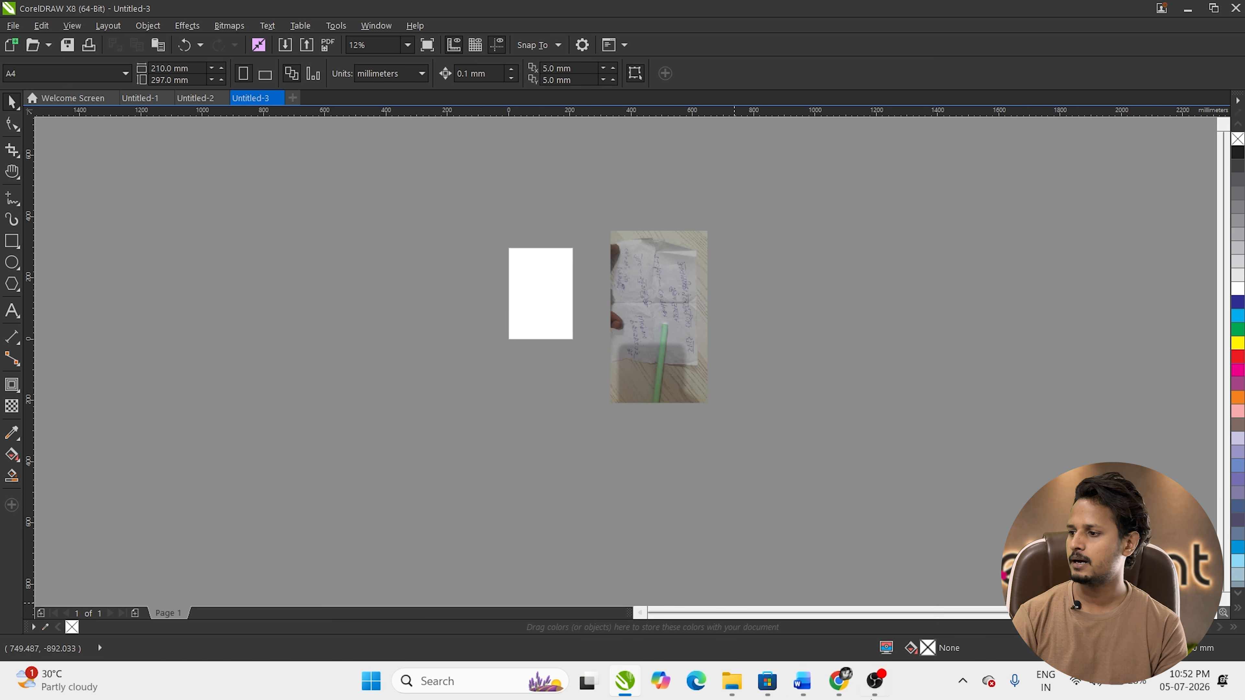
Step: Read the 54×24-inch banner size in the WhatsApp chat, then open CorelDRAW's Units list
click(840, 691)
key(Escape)
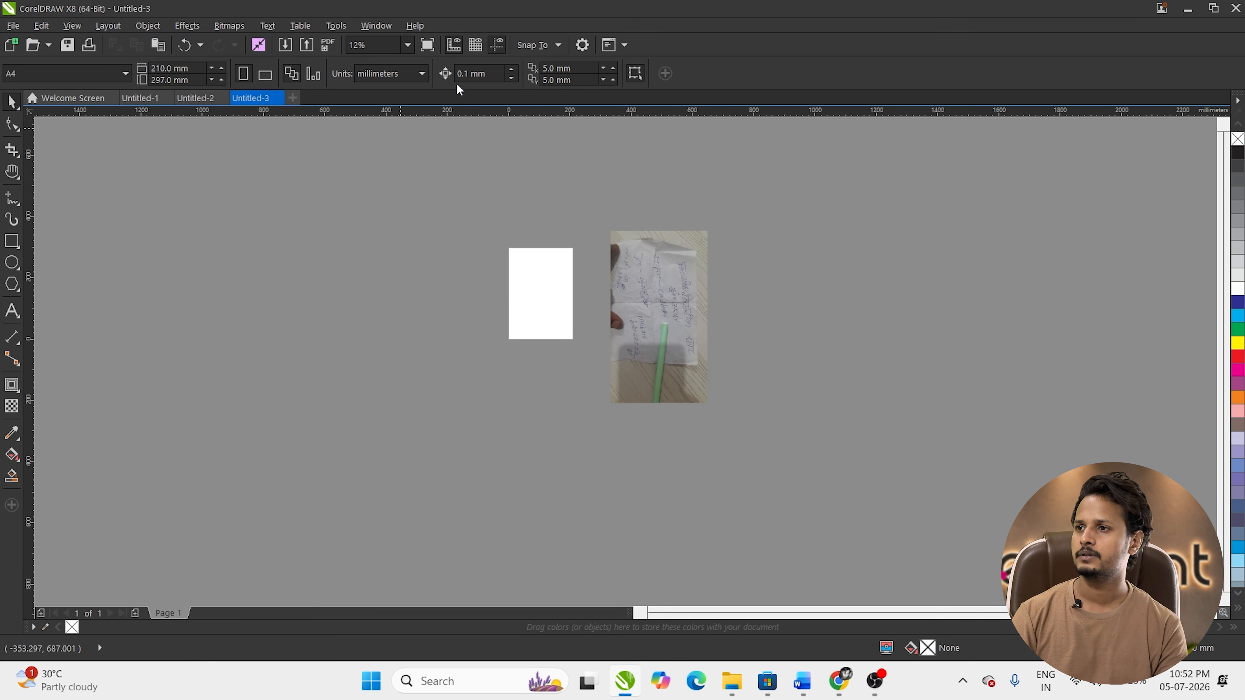
click(392, 74)
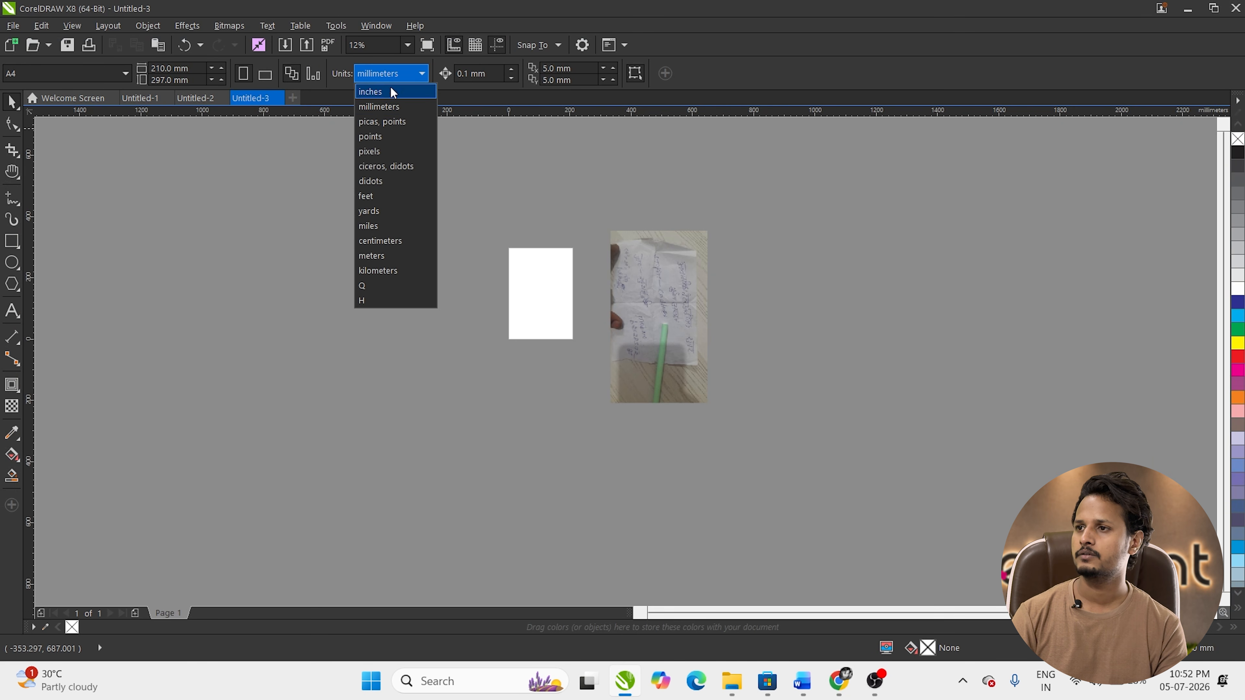
Step: Set the page units to inches and the page size to 54 × 24
click(387, 92)
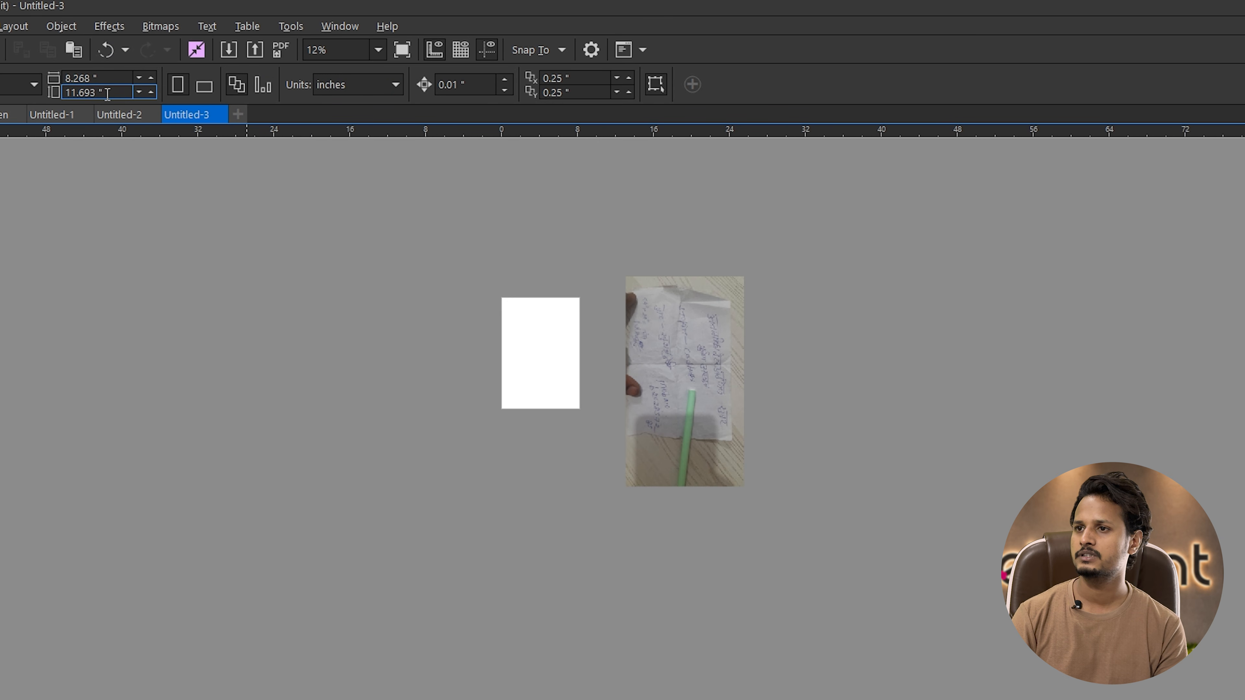
click(106, 76)
text(54)
key(Tab)
text(2)
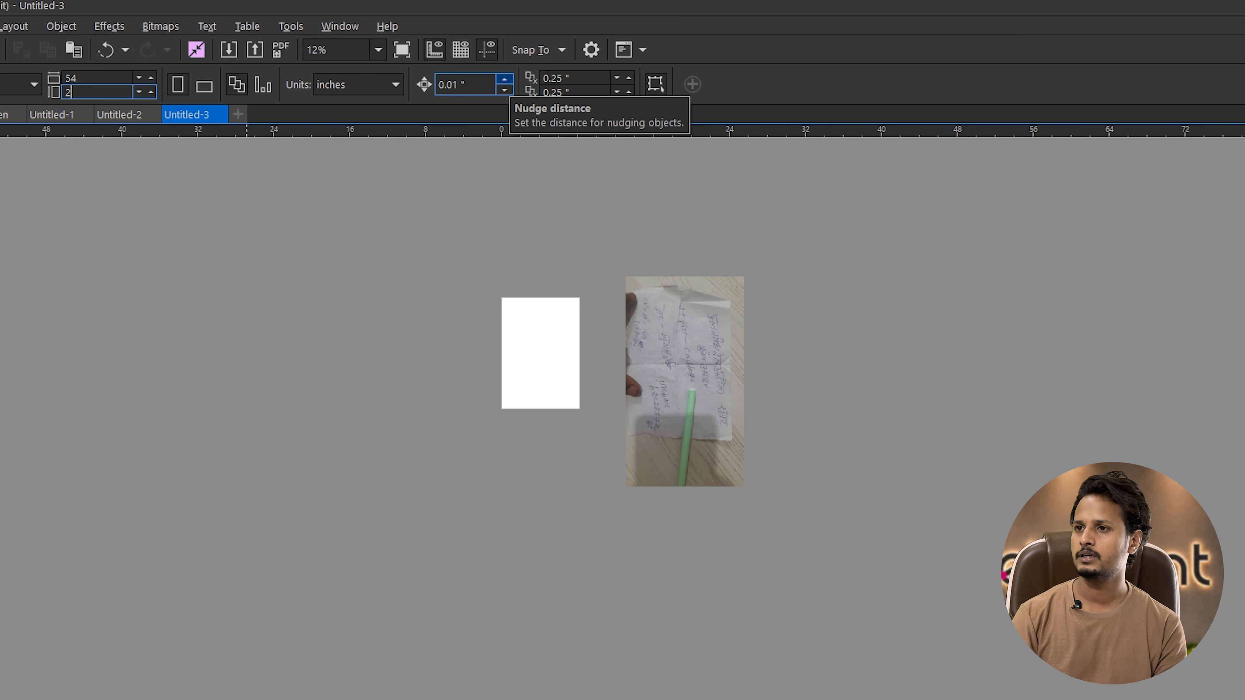
key(Return)
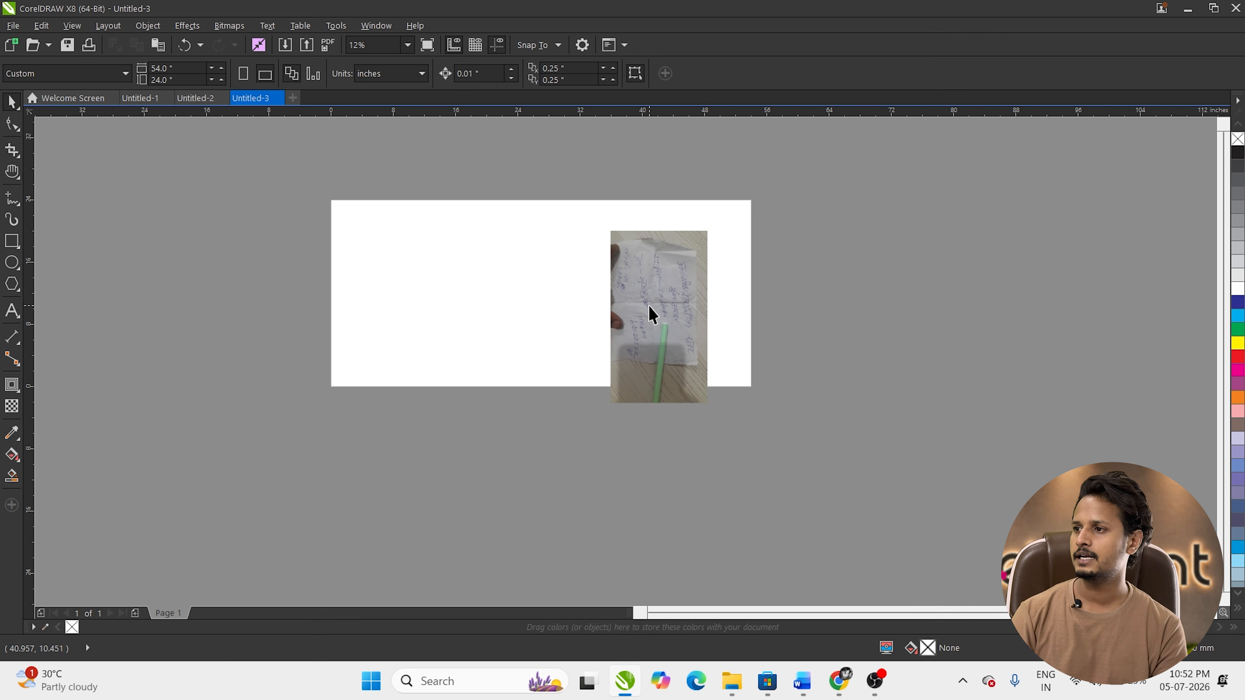
Step: Rotate the note photo 90° and enlarge it over the page's lower half
drag(749, 396, 700, 413)
drag(671, 342, 604, 337)
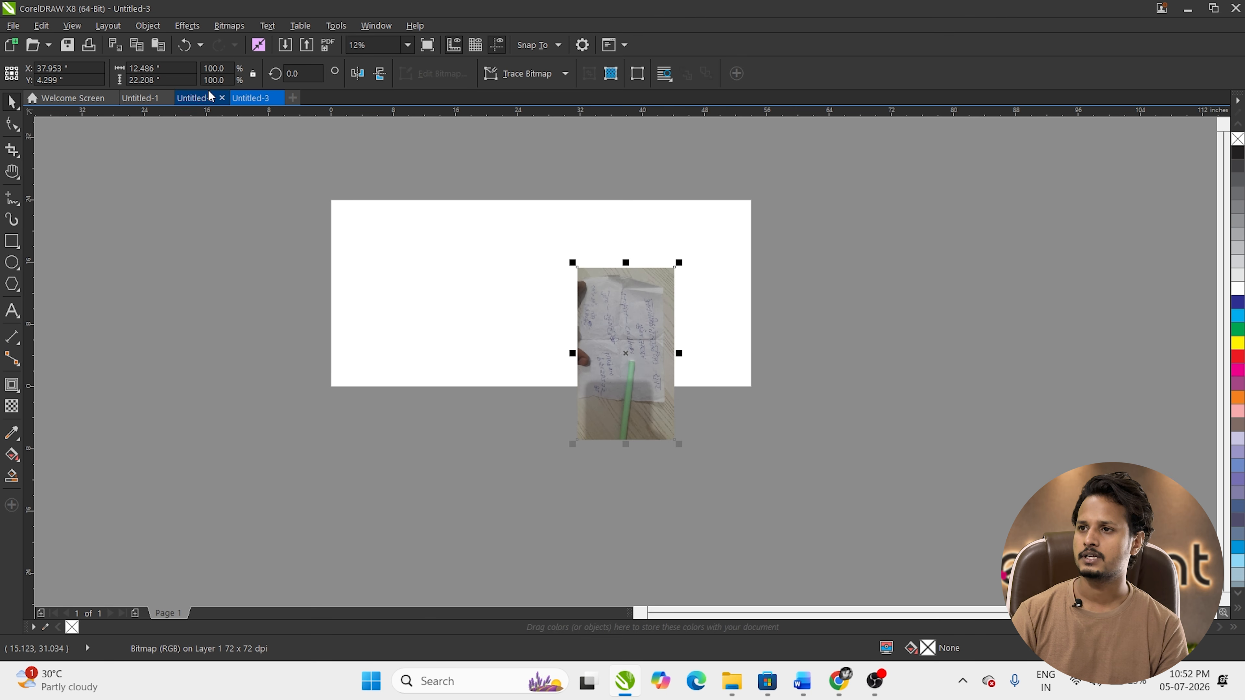
click(284, 74)
text(90)
key(Return)
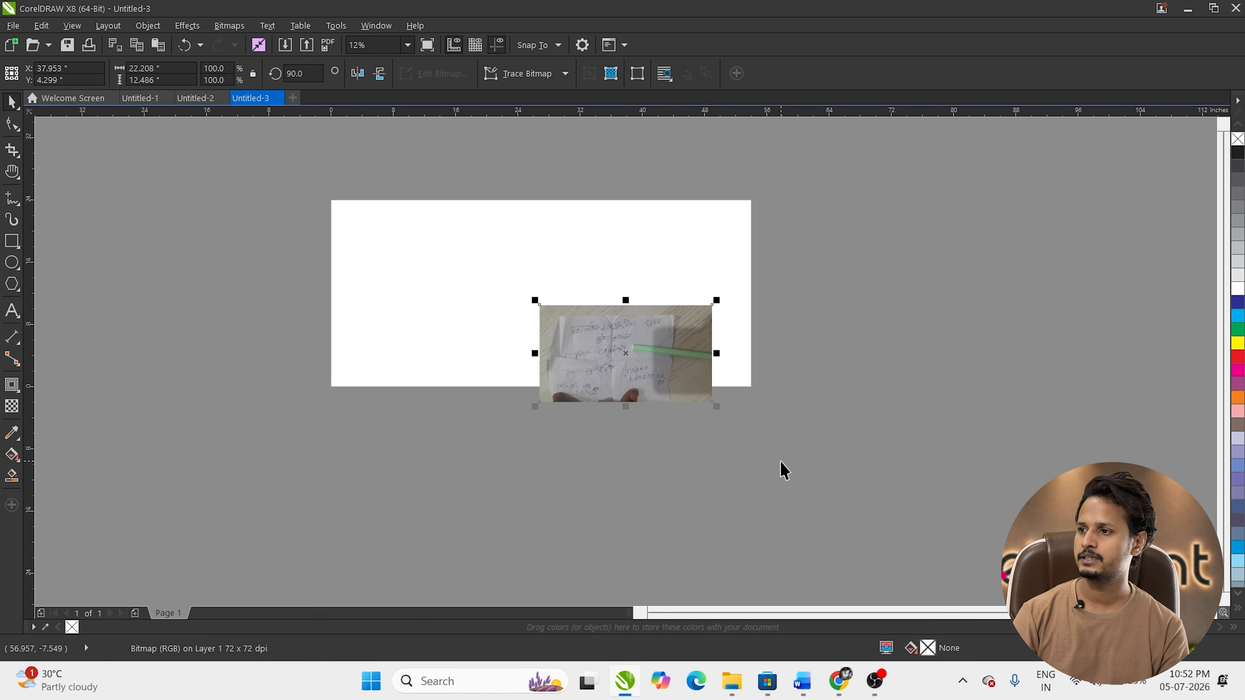
drag(719, 407, 827, 466)
drag(623, 325, 548, 388)
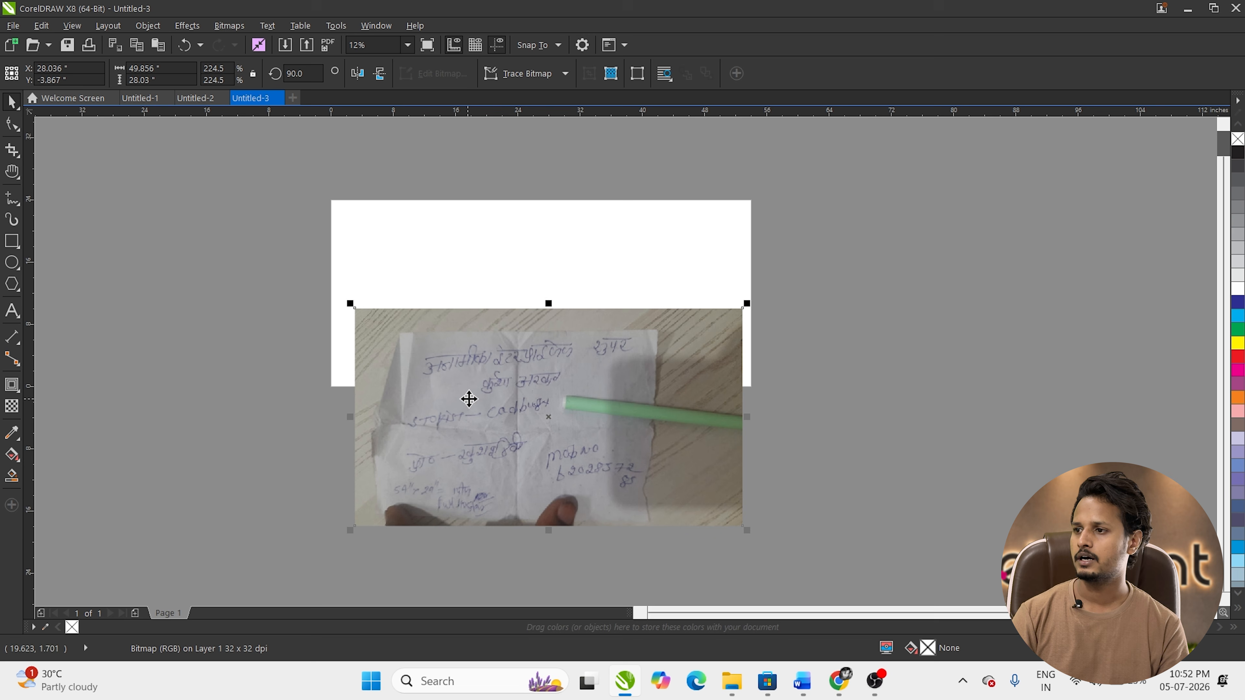
drag(469, 399, 457, 396)
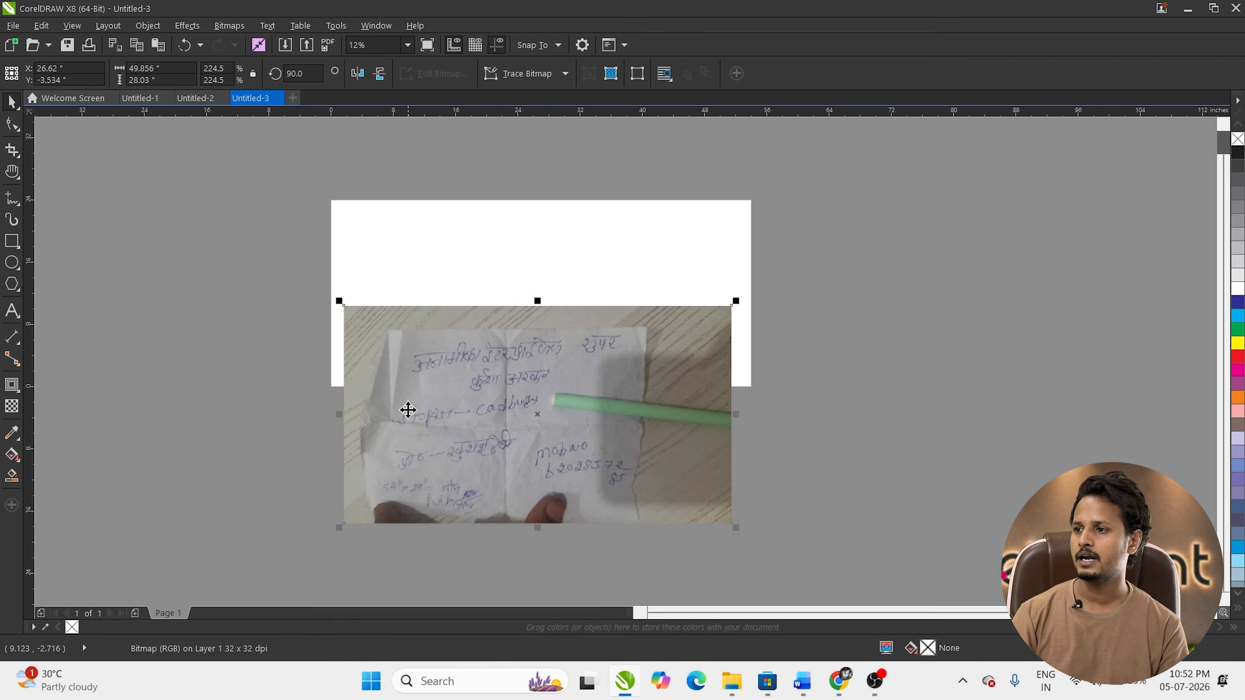
Step: Add a large text line near the page top, enlarged to 472.492 pt, in font RAJ 01
click(19, 314)
click(364, 256)
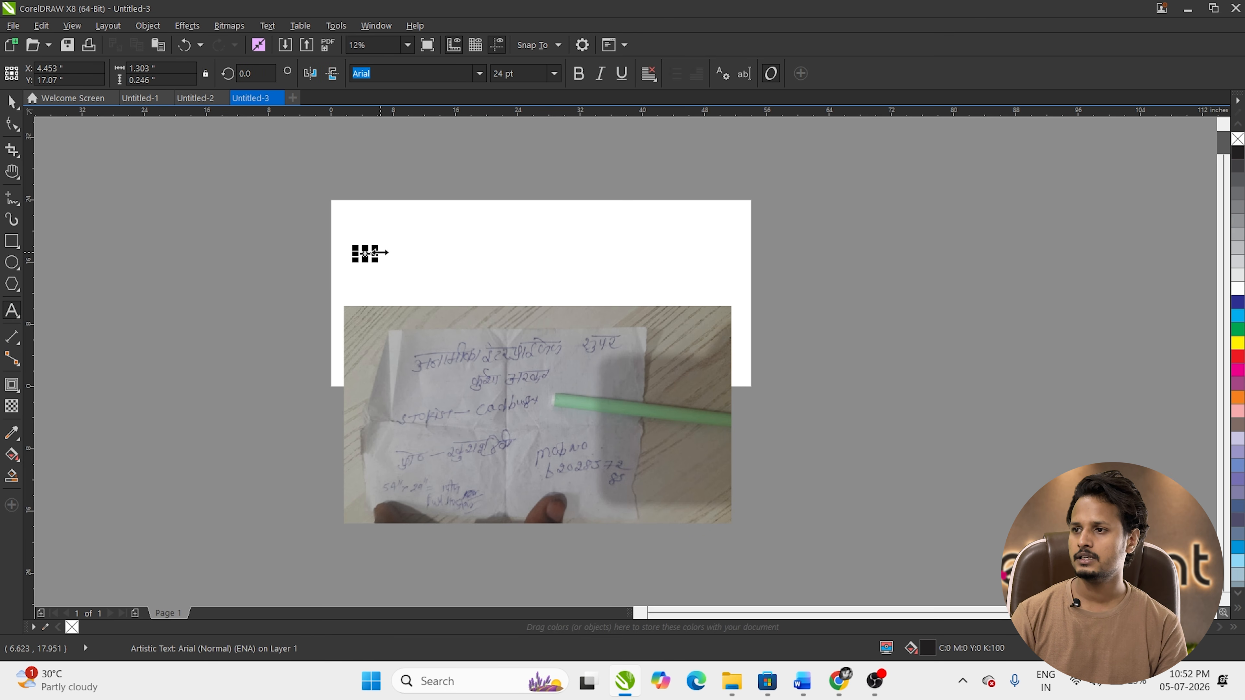
drag(376, 247, 567, 169)
double_click(490, 218)
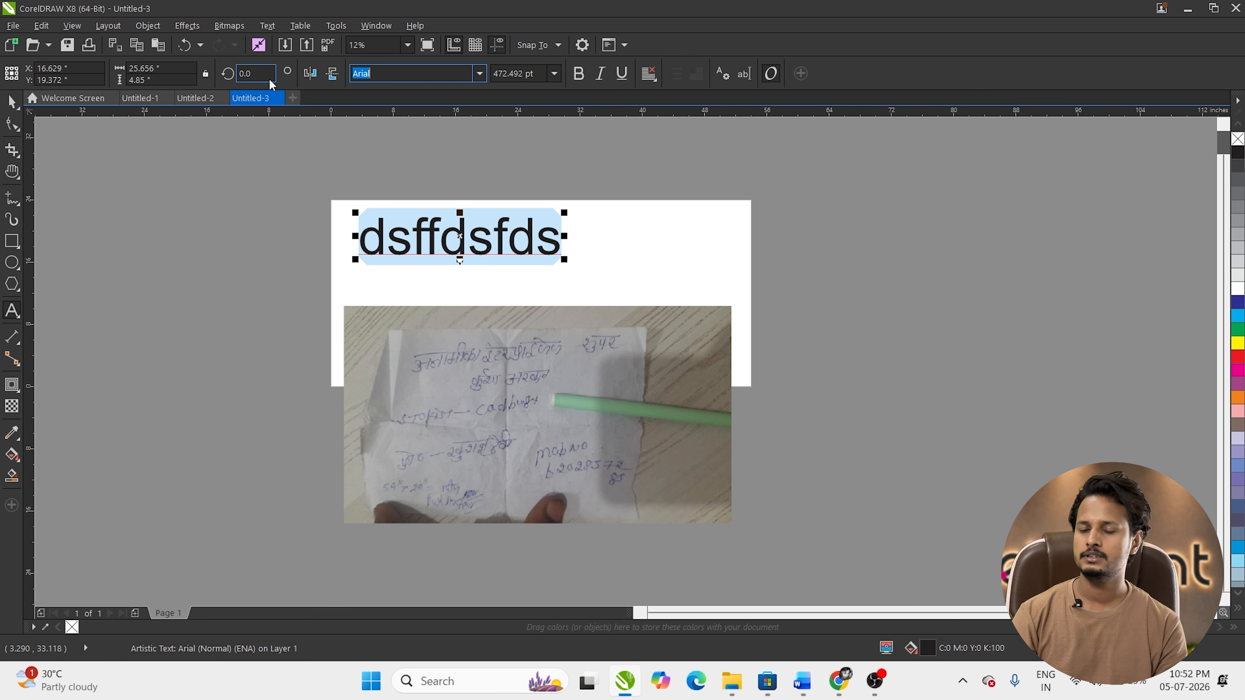
key(BackSpace)
text(RAJ01)
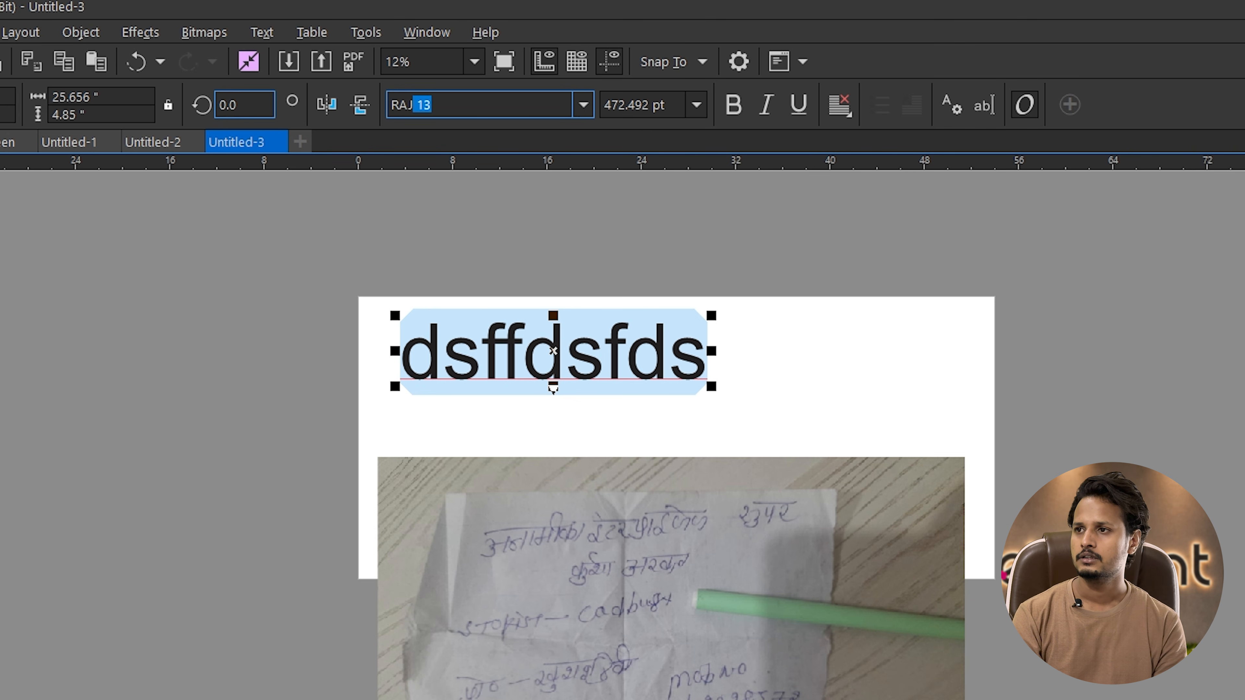
key(Return)
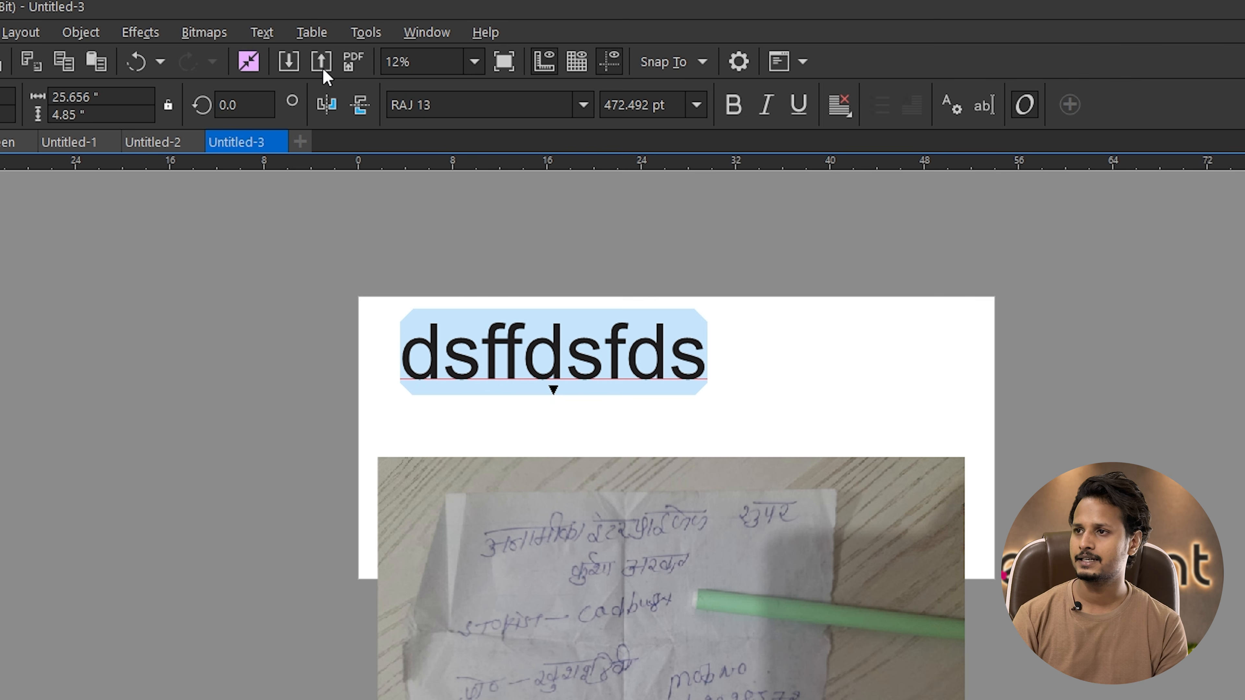
click(583, 105)
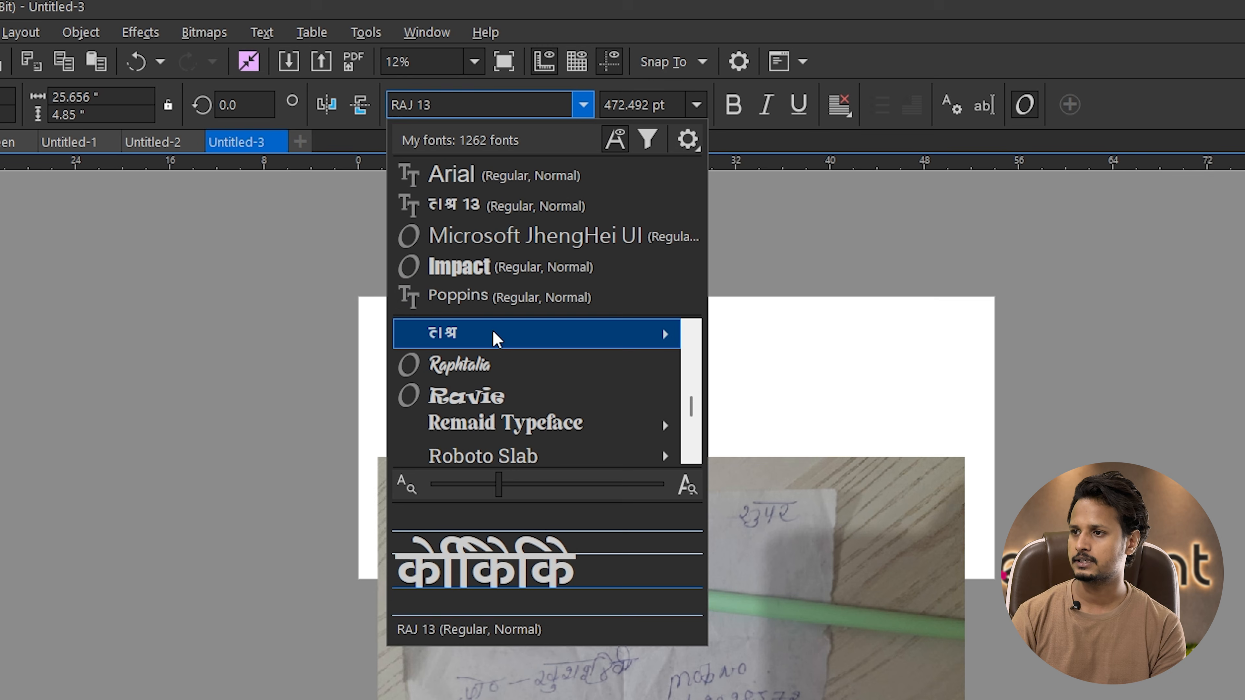
mouse_move(495, 336)
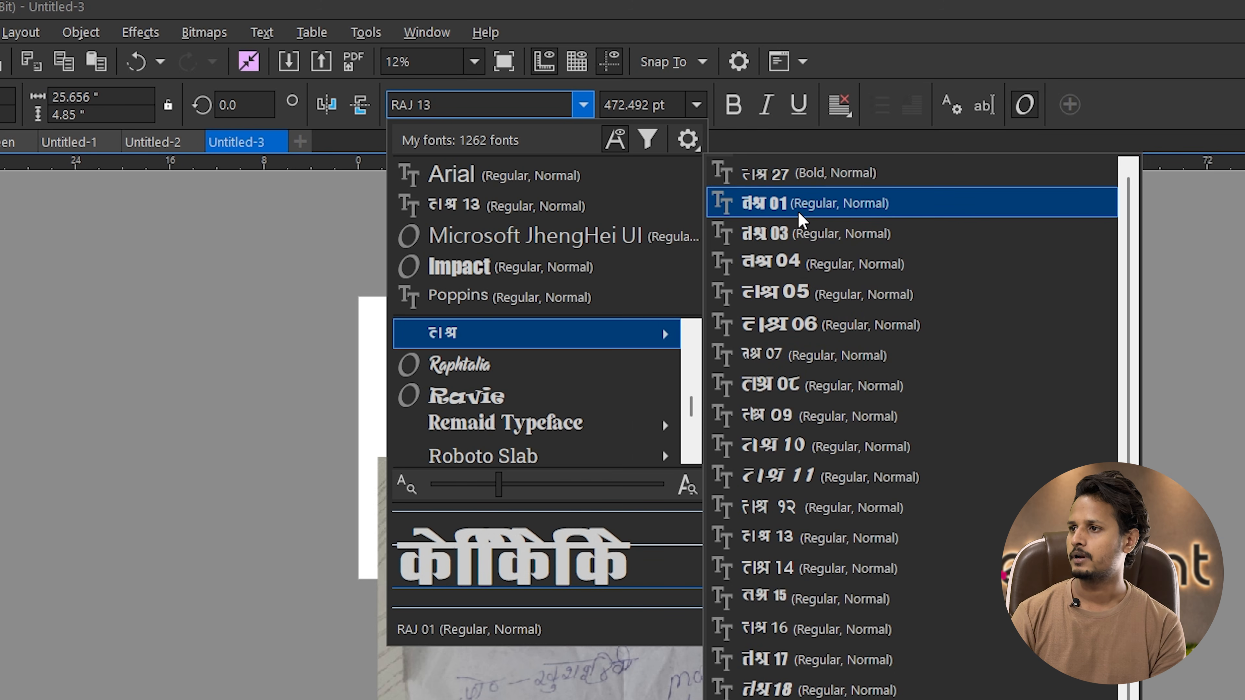
click(784, 203)
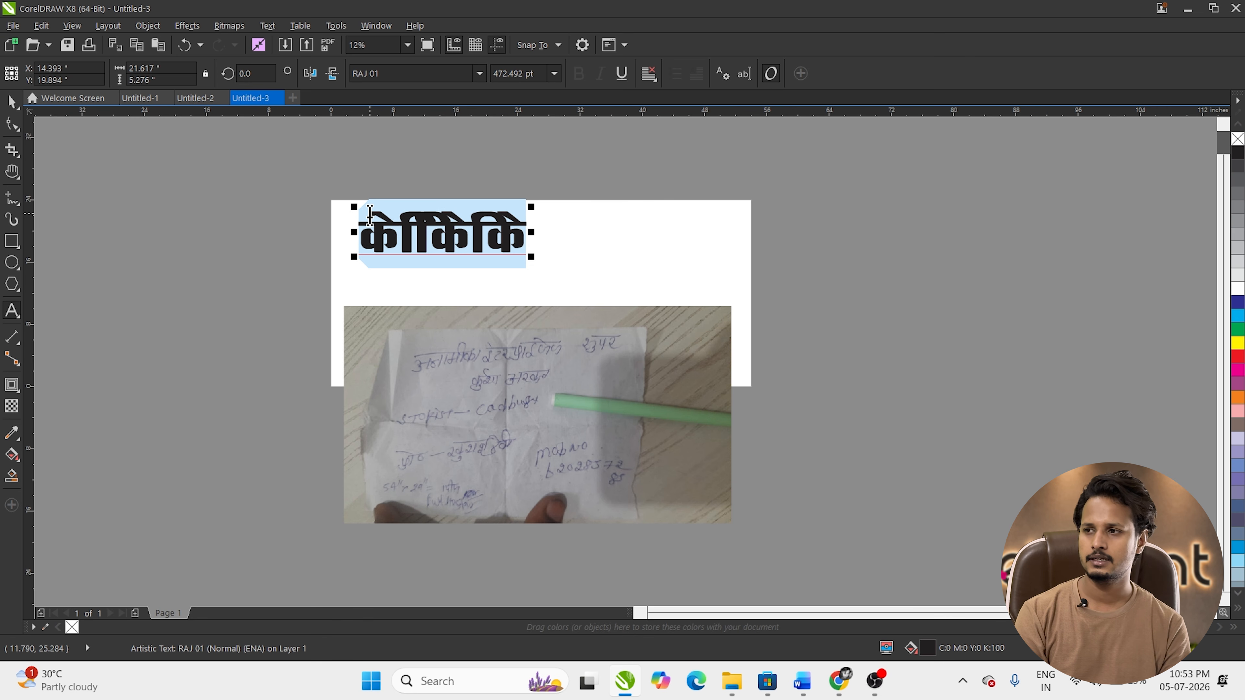
Step: Type the heading अनामीका इंटरप्राईजेज and fit it within the page width
text(अना)
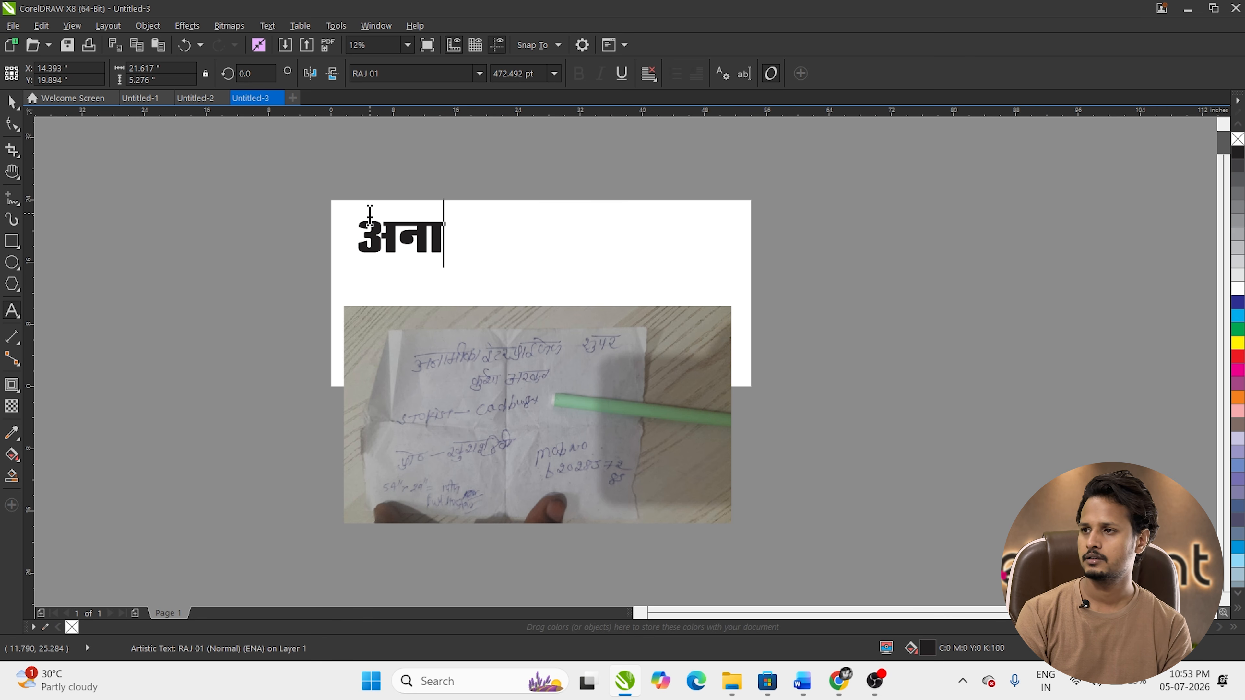
text(मि)
key(BackSpace)
text(ी)
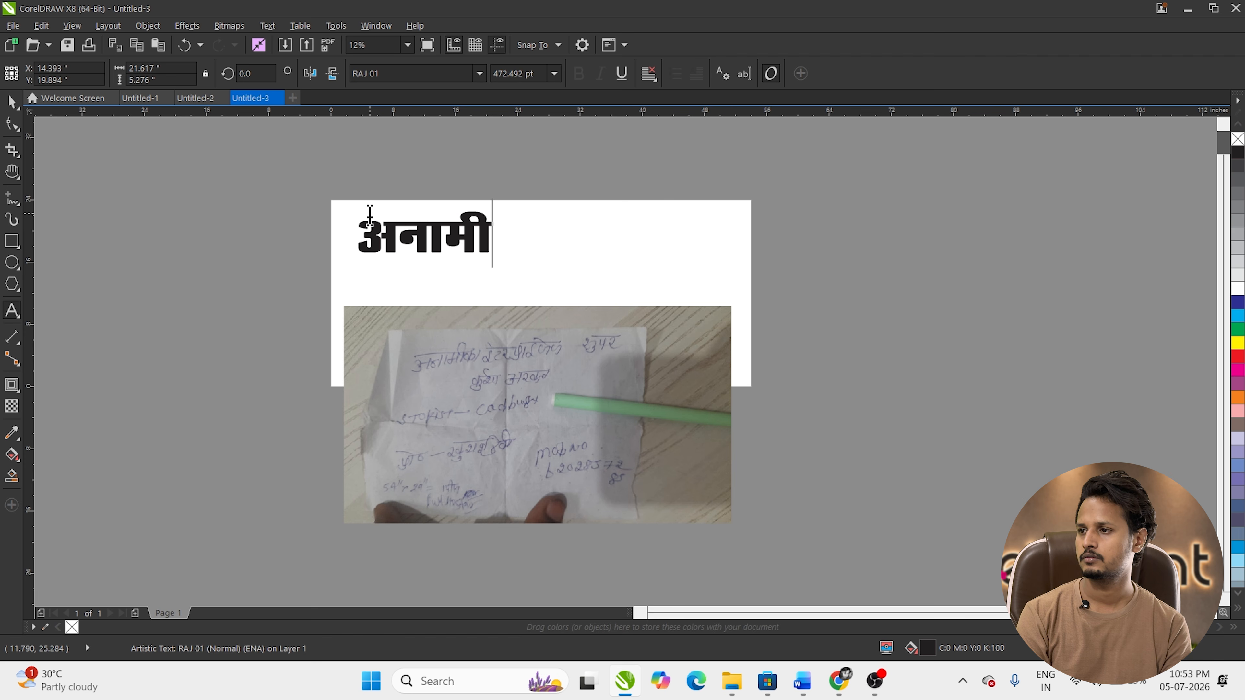
text(का इंटरप्राईजेज)
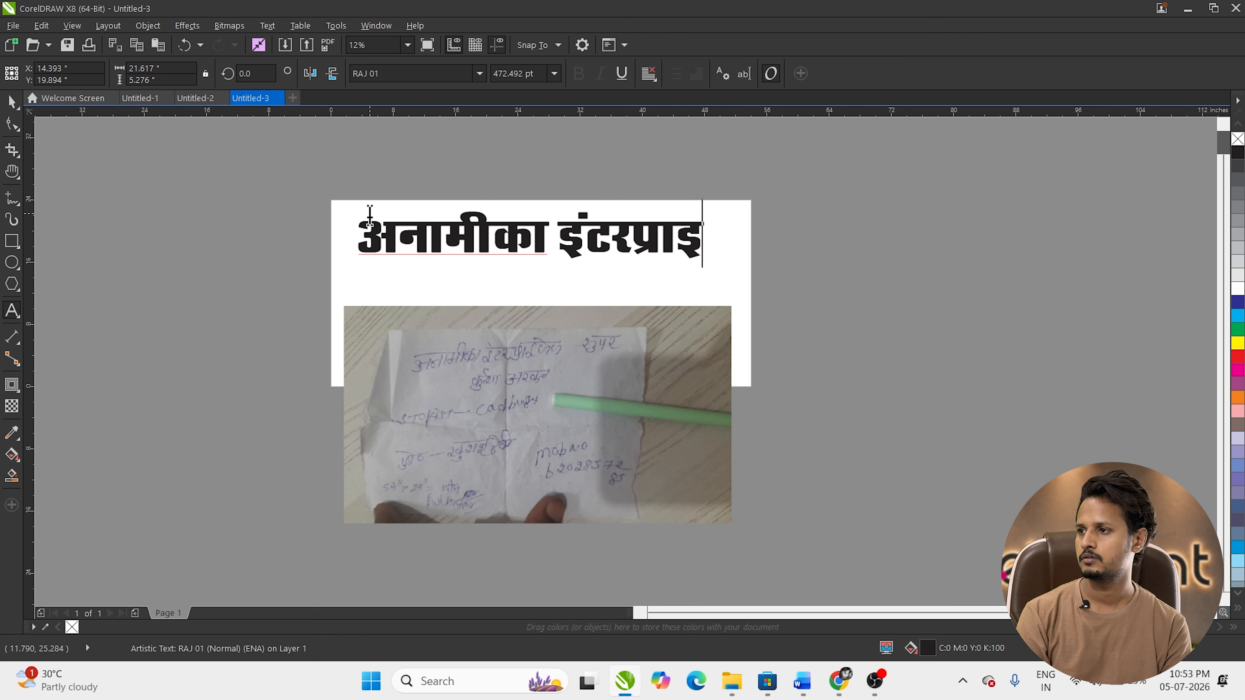
key(ctrl+space)
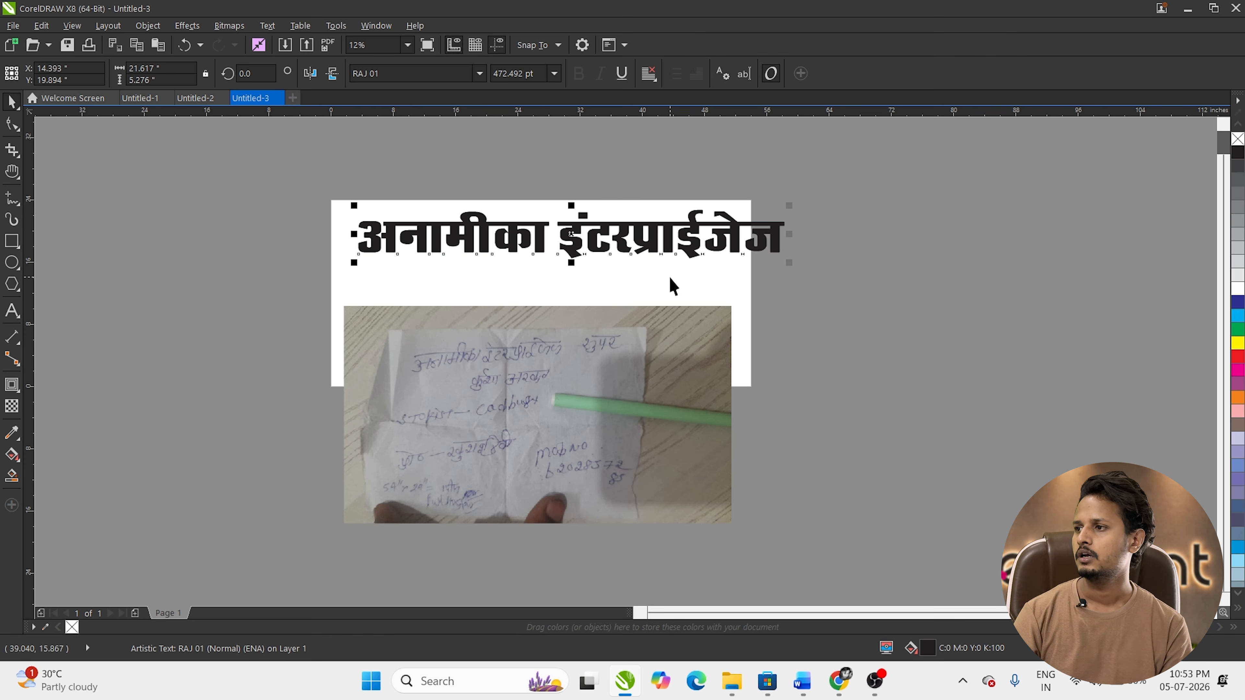
drag(787, 233, 751, 237)
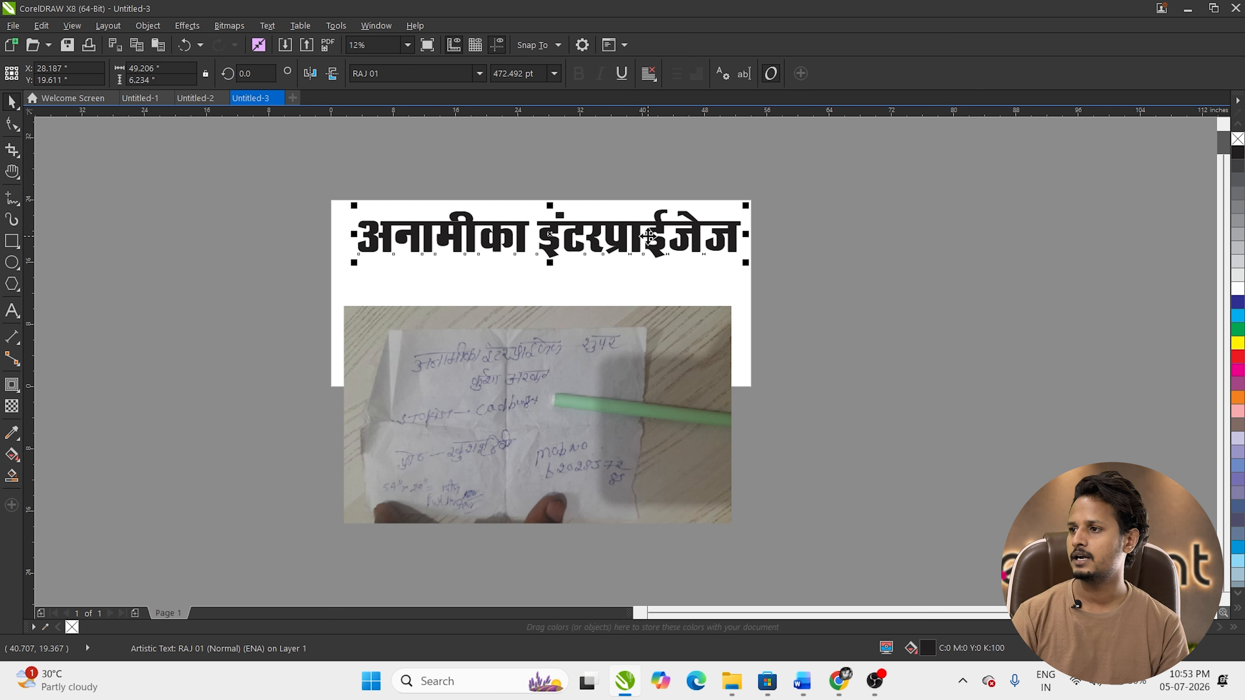
drag(641, 231, 631, 291)
Step: Duplicate the heading below and retype the copy as कुर्था (अरवल)
right_click(632, 291)
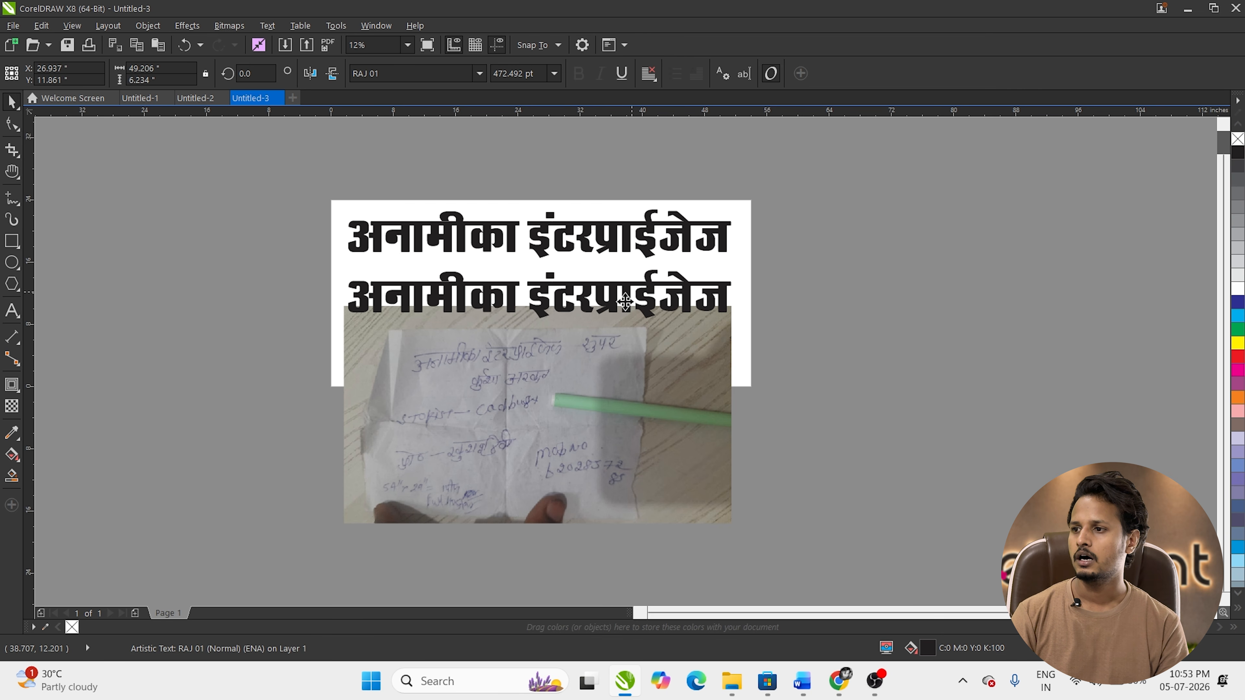
double_click(608, 290)
key(ctrl+a)
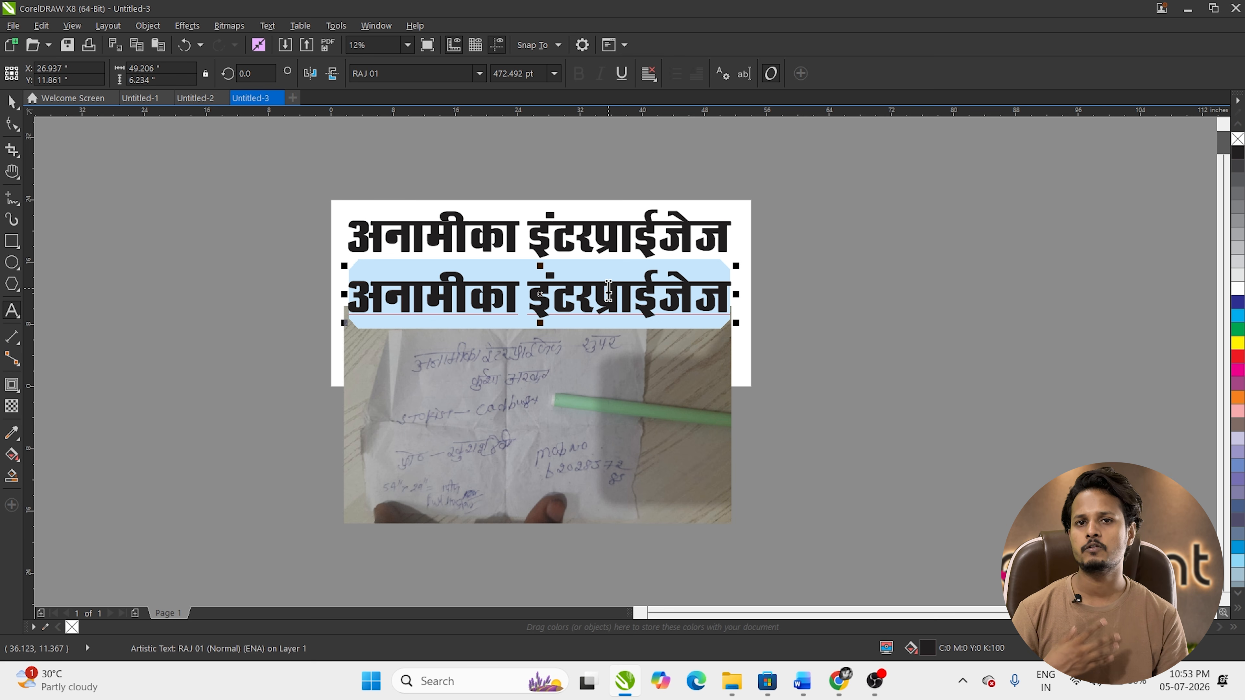
text(कुर्या)
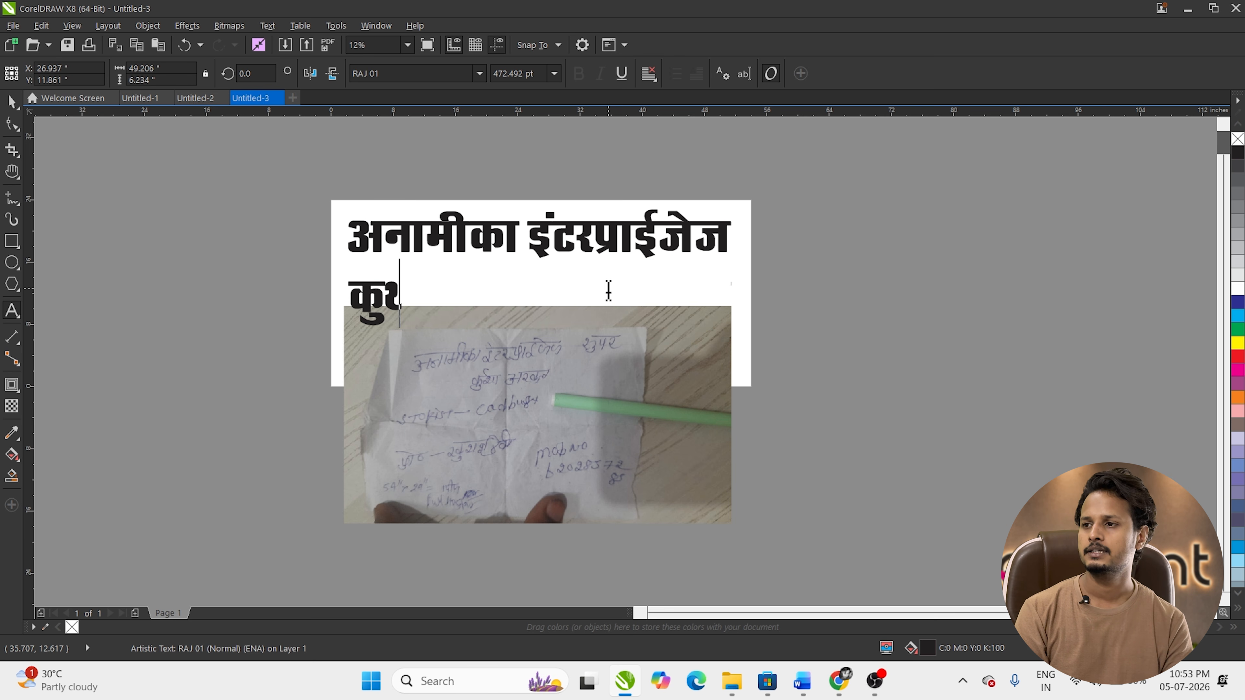
key(alt+space)
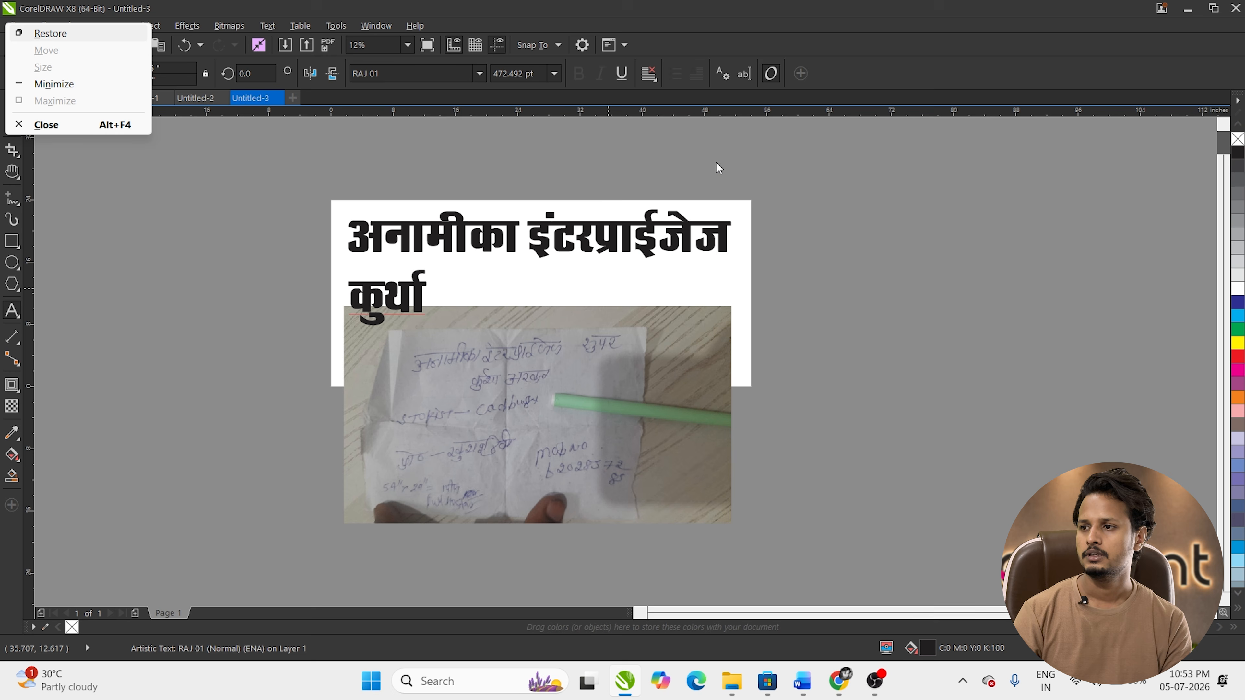
click(376, 302)
drag(375, 301, 414, 304)
click(413, 304)
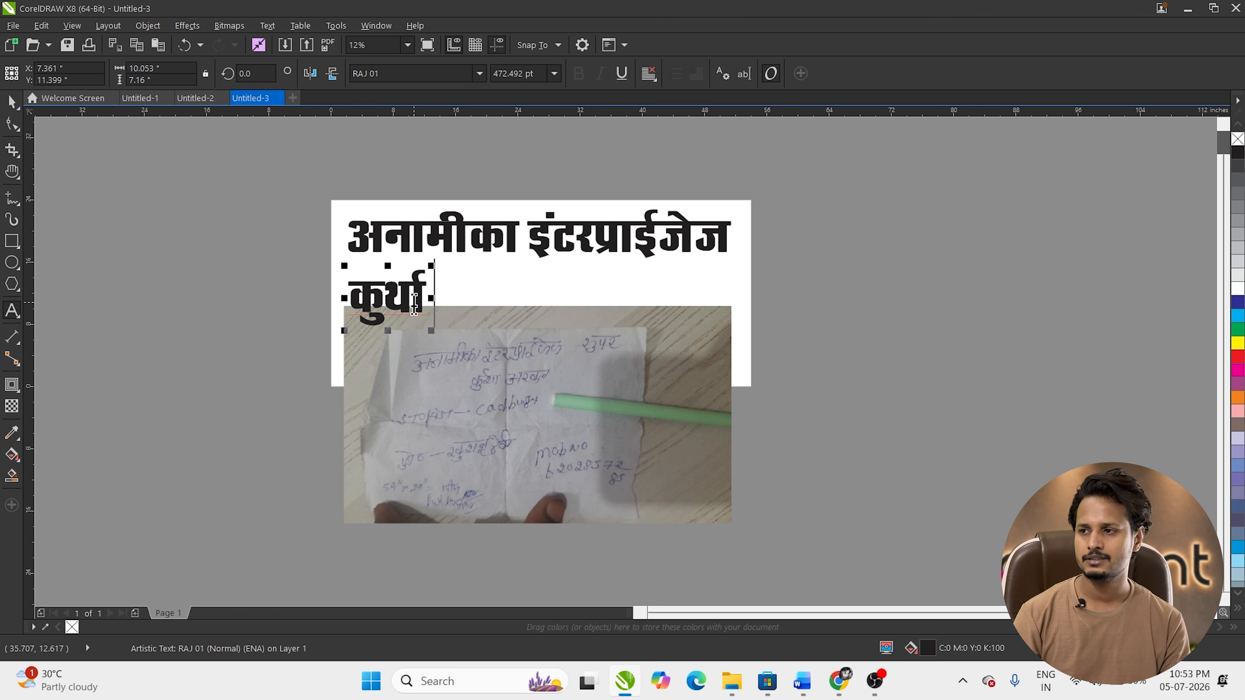
text((अ)
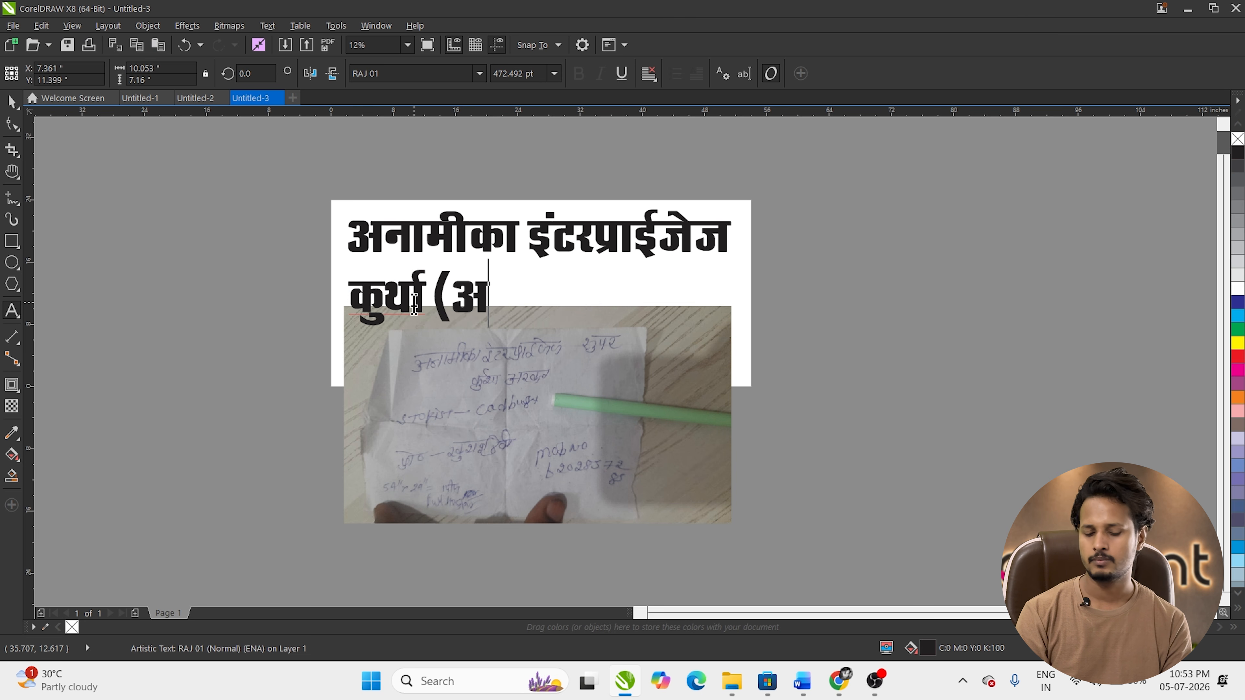
text(रवल 01)
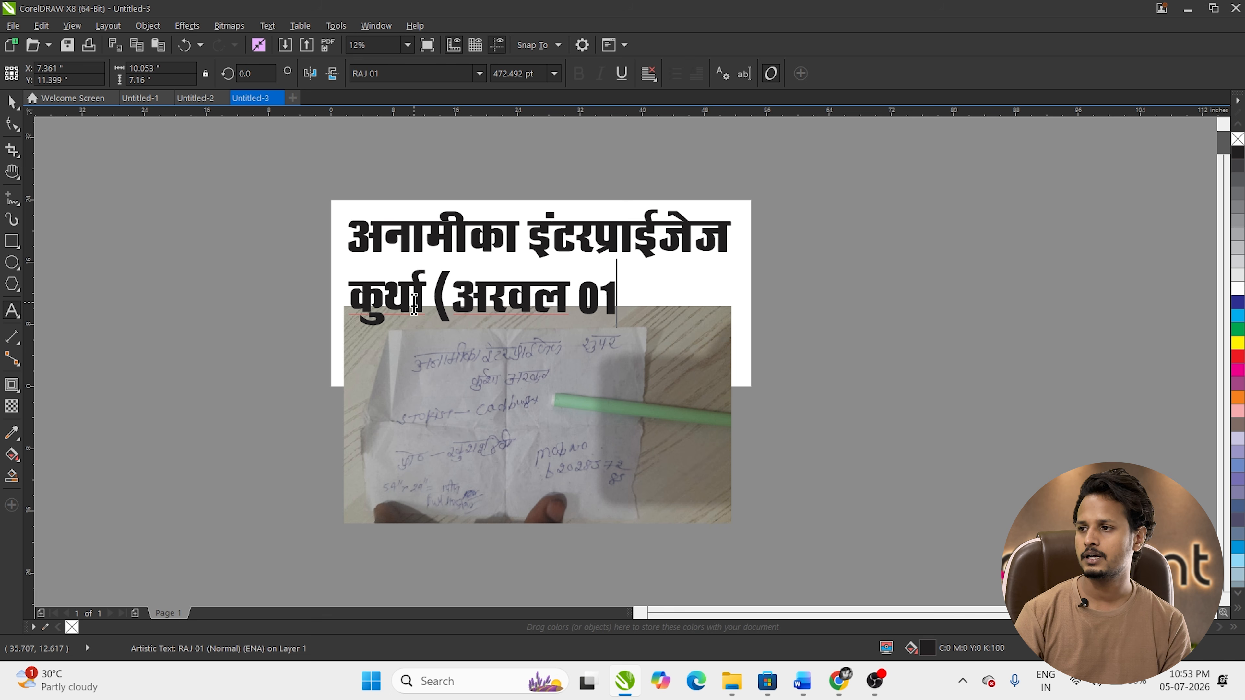
key(BackSpace)
key(BackSpace)
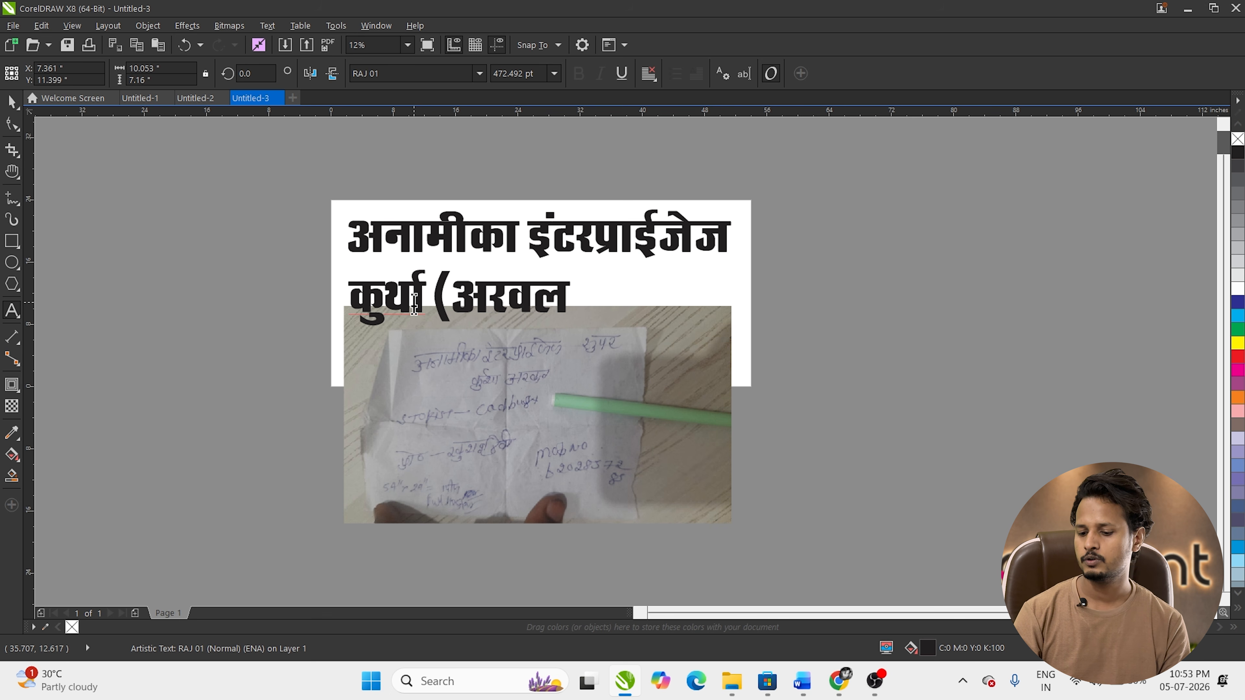
Step: Add the proprietor-name and mobile-number lines, then break the text apart with Ctrl+K
text())
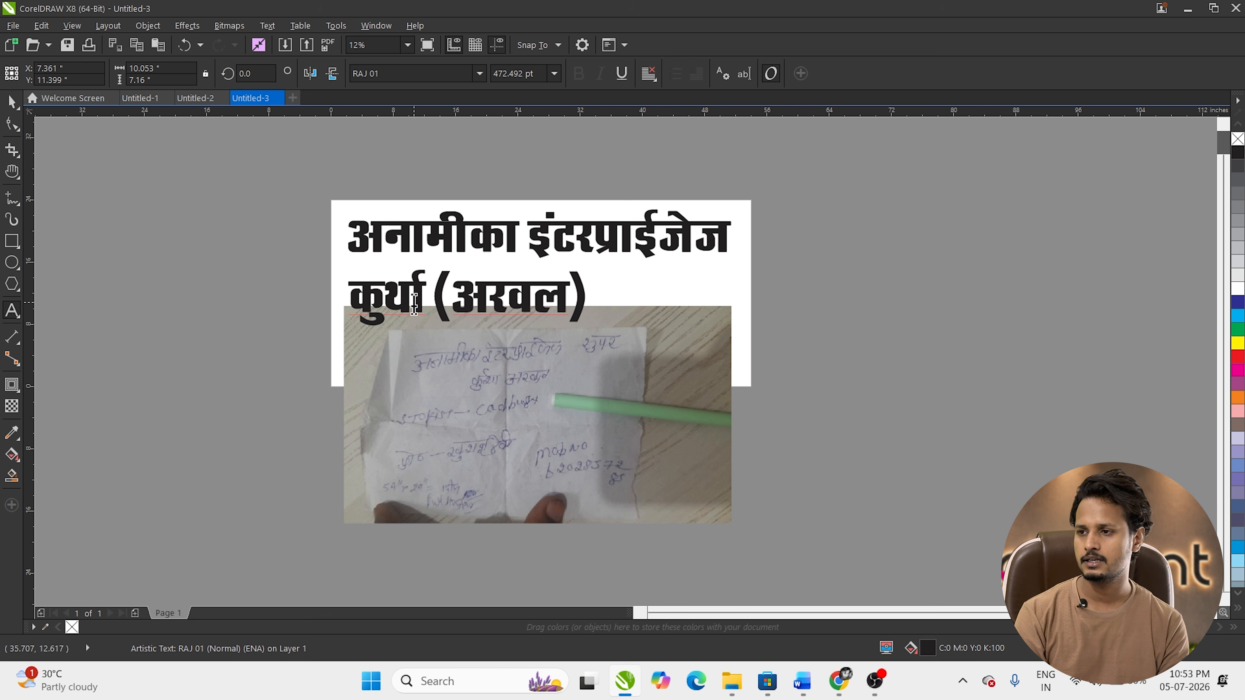
text(प्रा)
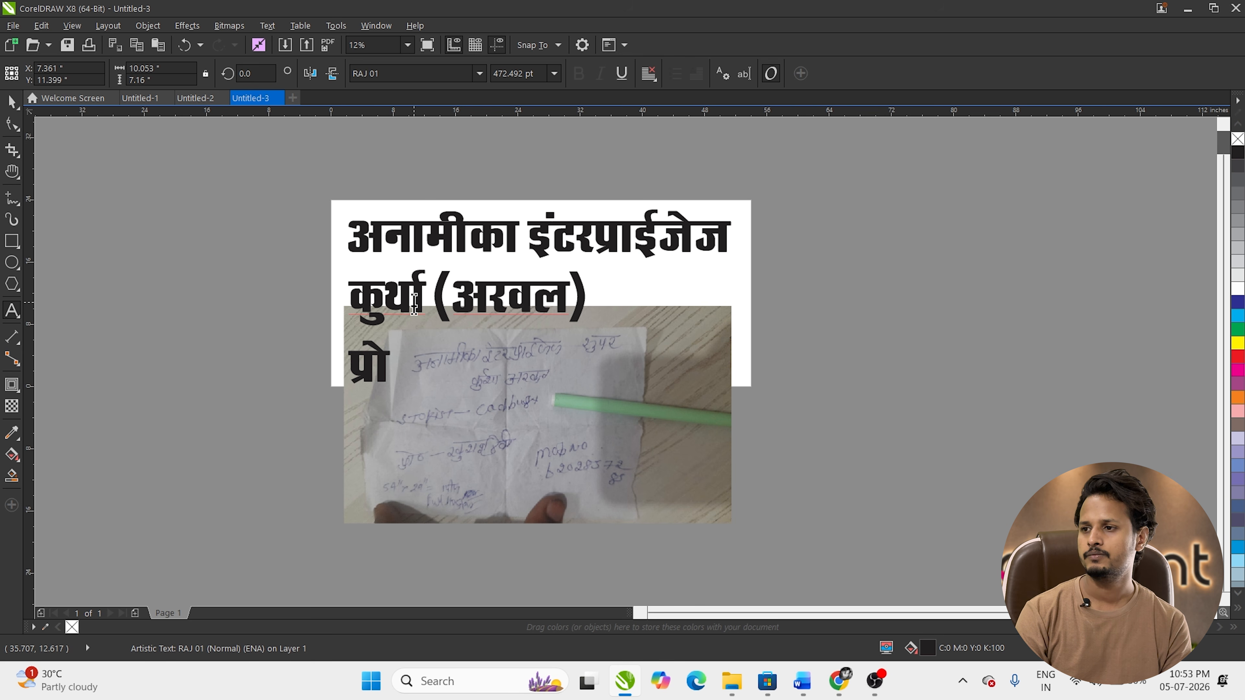
text(0 -)
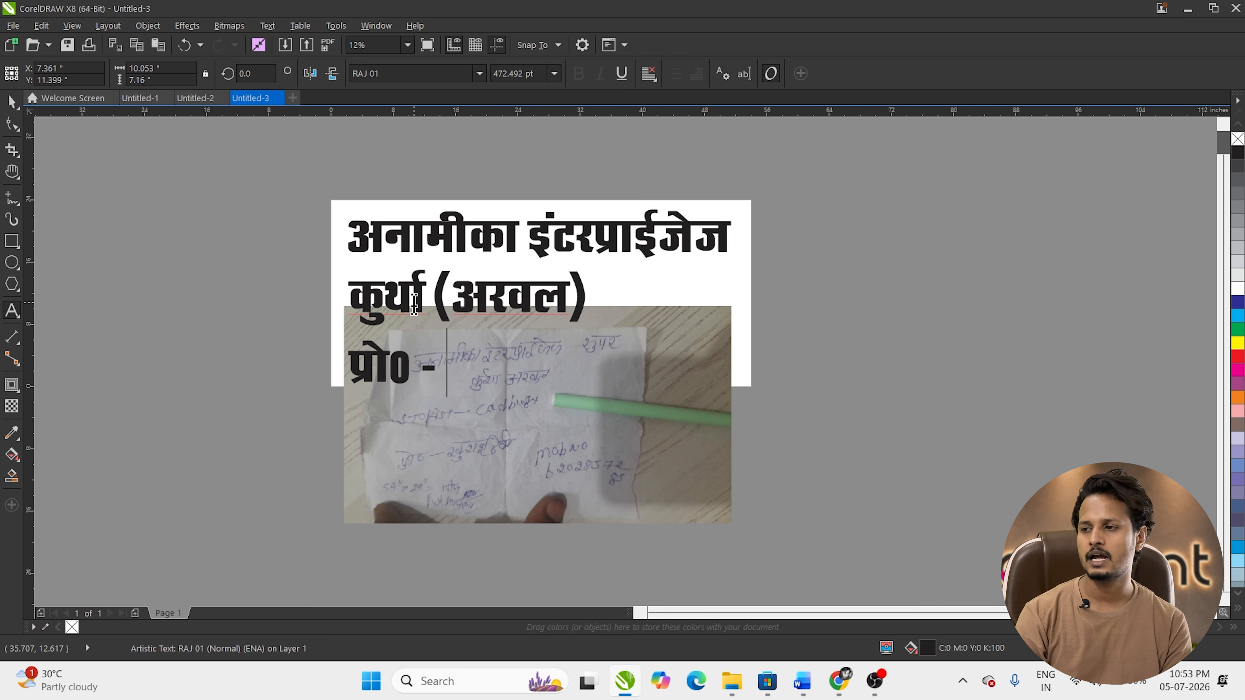
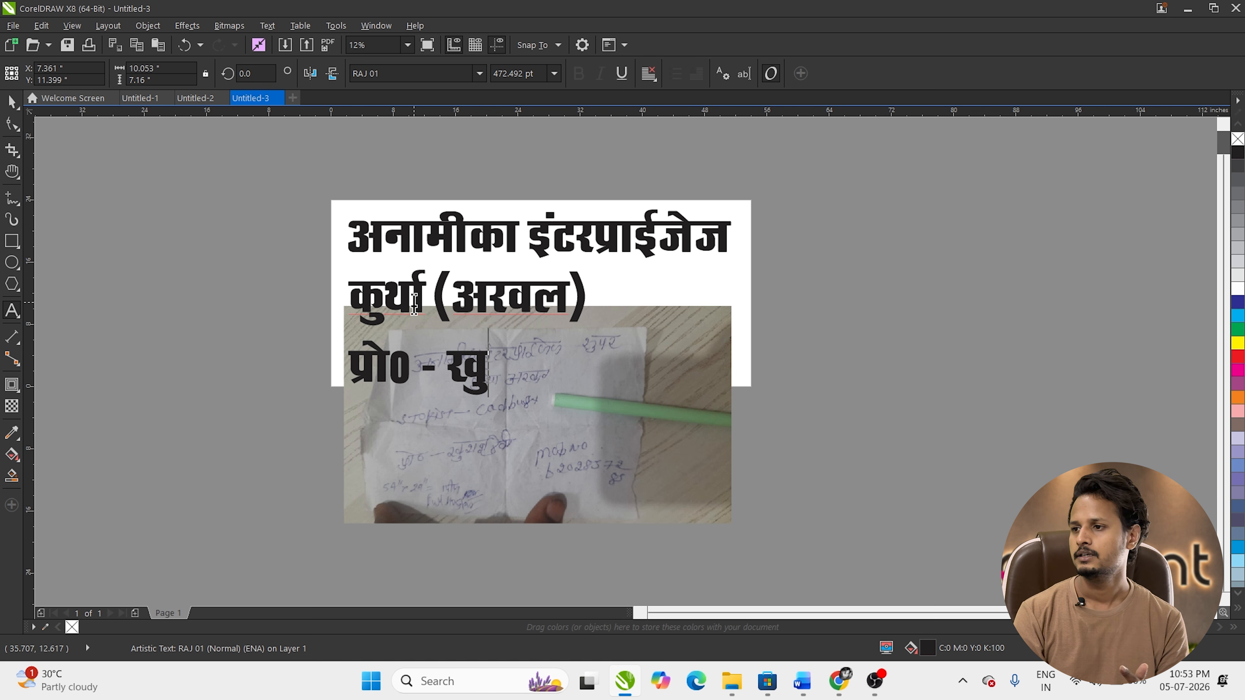
key(Return)
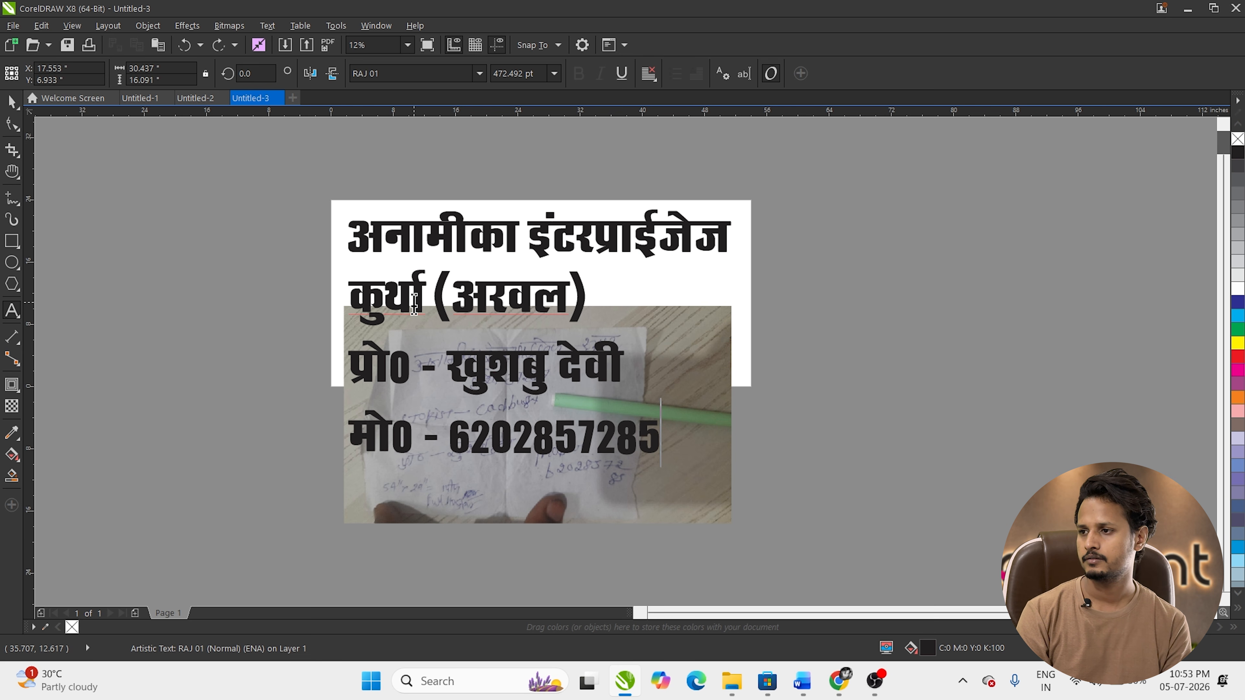
key(ctrl+space)
key(ctrl+k)
Step: Move the reference photo right of the board and centre कुर्था (अरवल) under the heading
drag(615, 444, 1104, 360)
drag(460, 277, 519, 268)
shift+click(558, 239)
key(c)
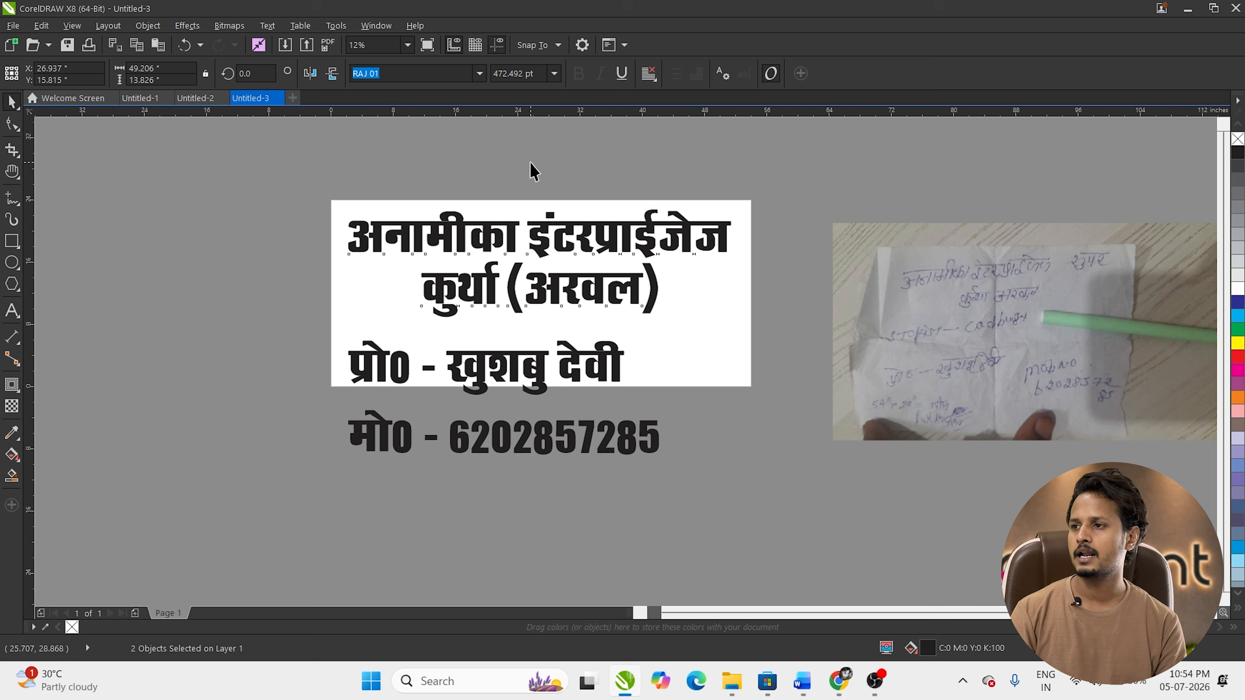
click(531, 170)
click(528, 366)
drag(632, 398, 571, 408)
key(ctrl+z)
click(773, 530)
drag(773, 530, 162, 205)
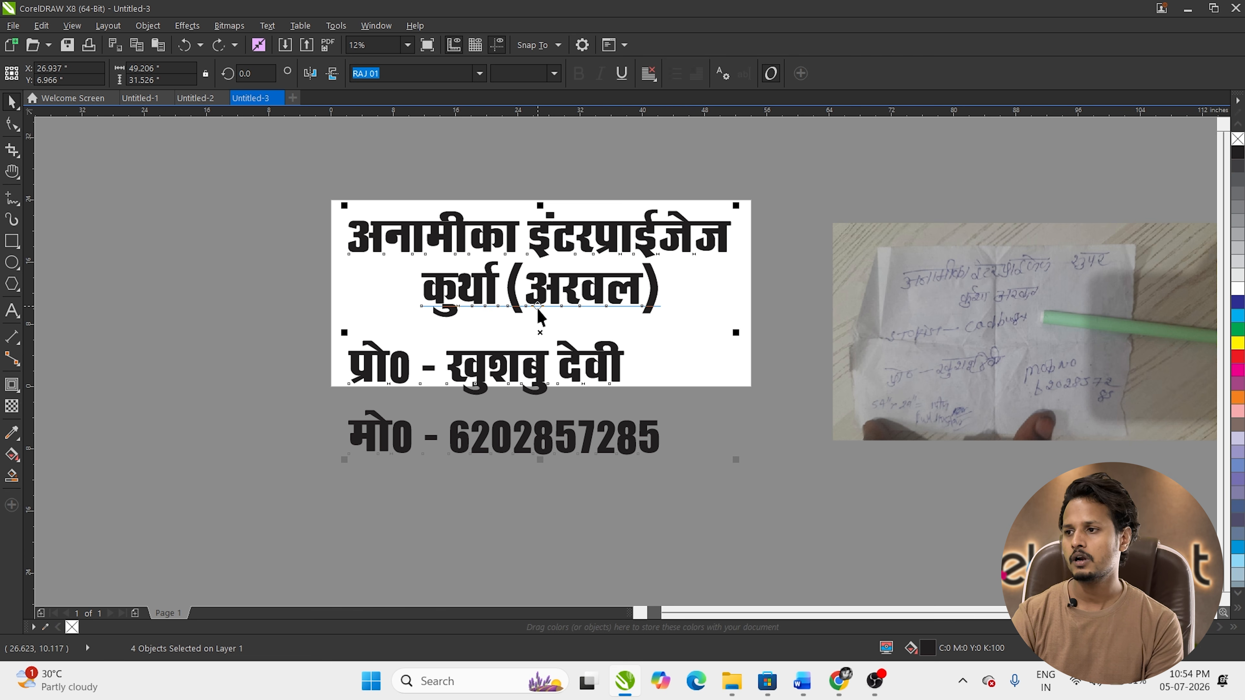
scroll(636, 161, up, 1)
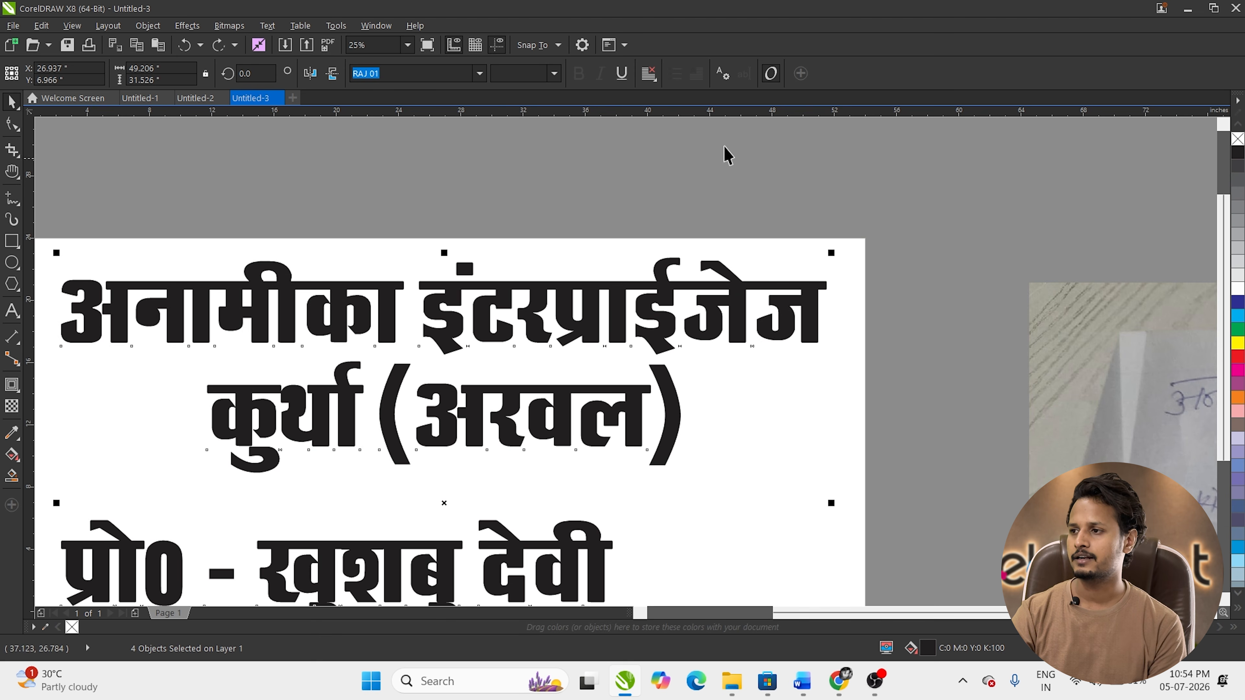
scroll(755, 131, down, 1)
click(371, 217)
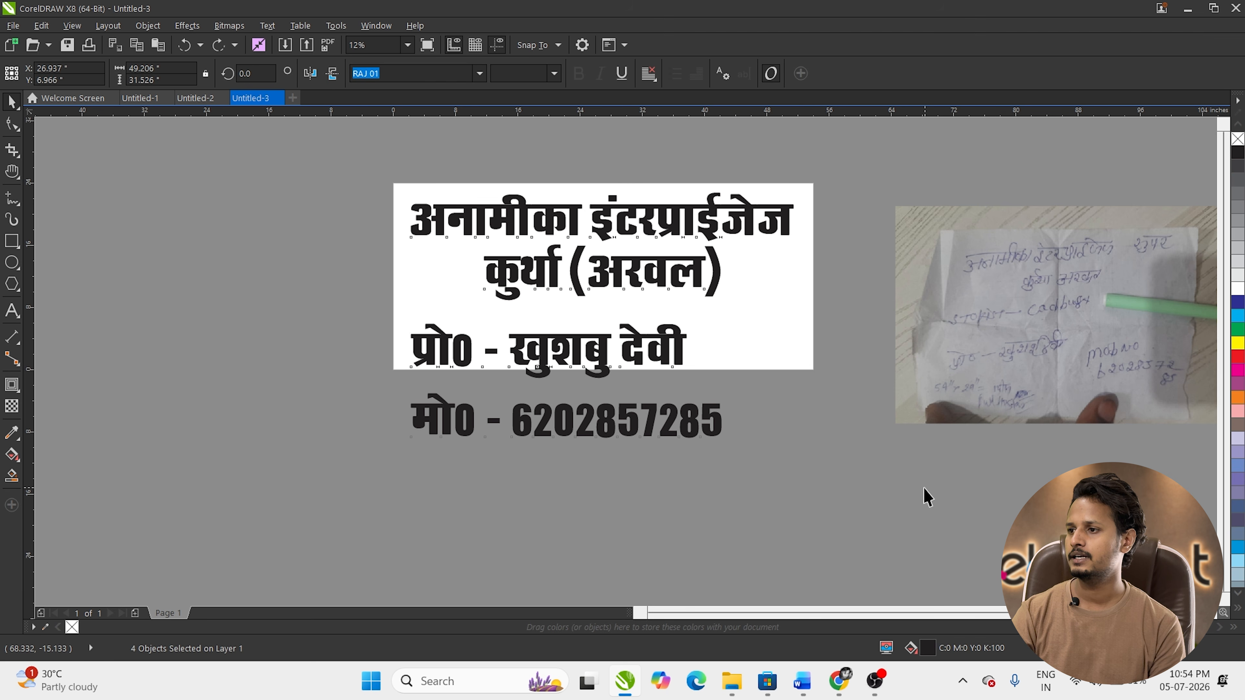
Step: Put the proprietor name and mobile number on one row and shrink both to fit the board
drag(592, 352, 582, 325)
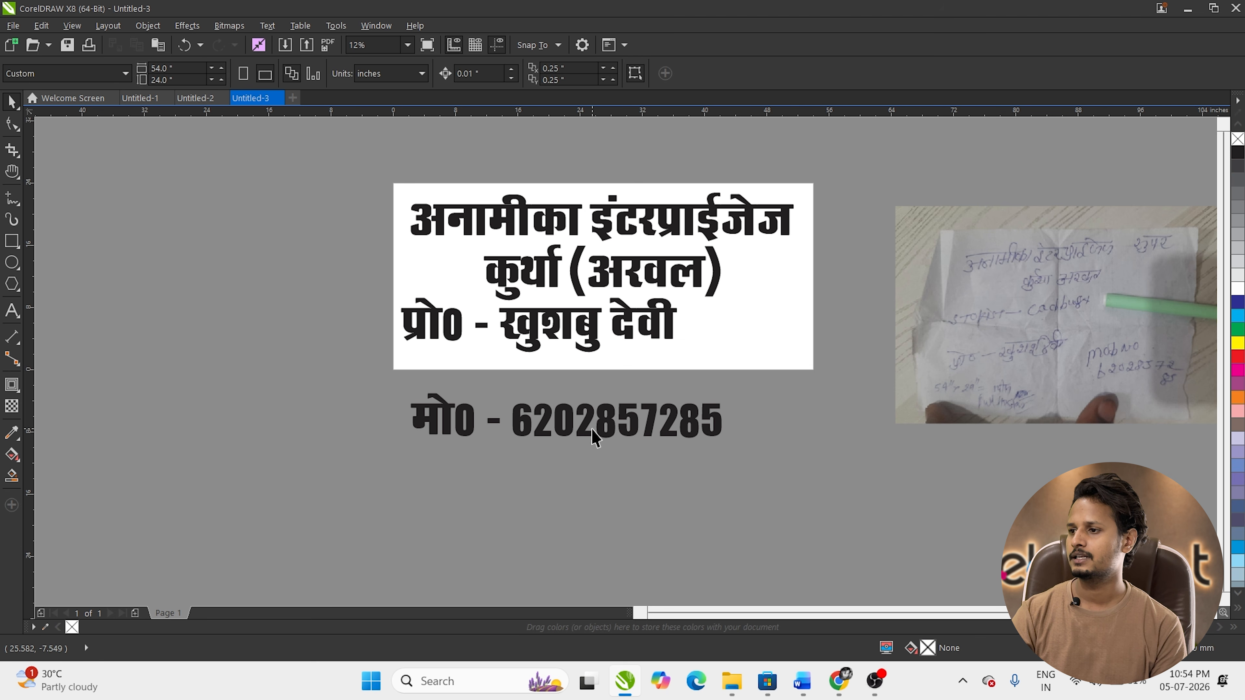
drag(637, 417, 916, 323)
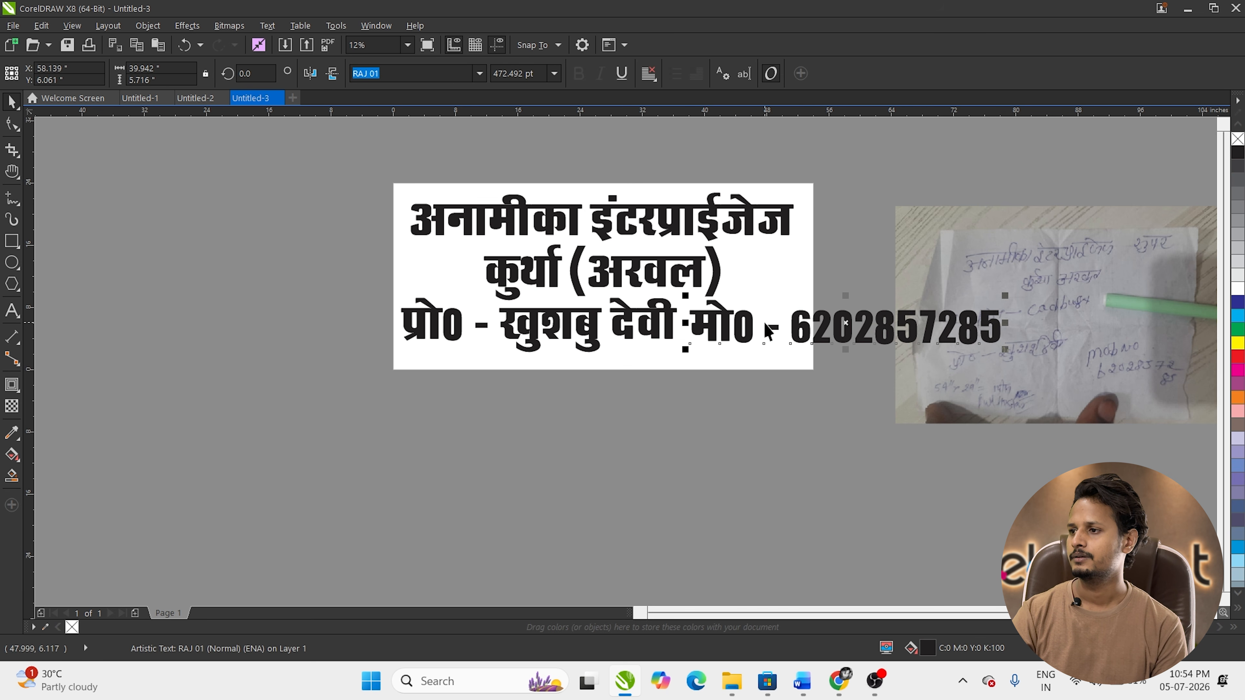
shift+click(651, 329)
drag(1005, 357, 792, 387)
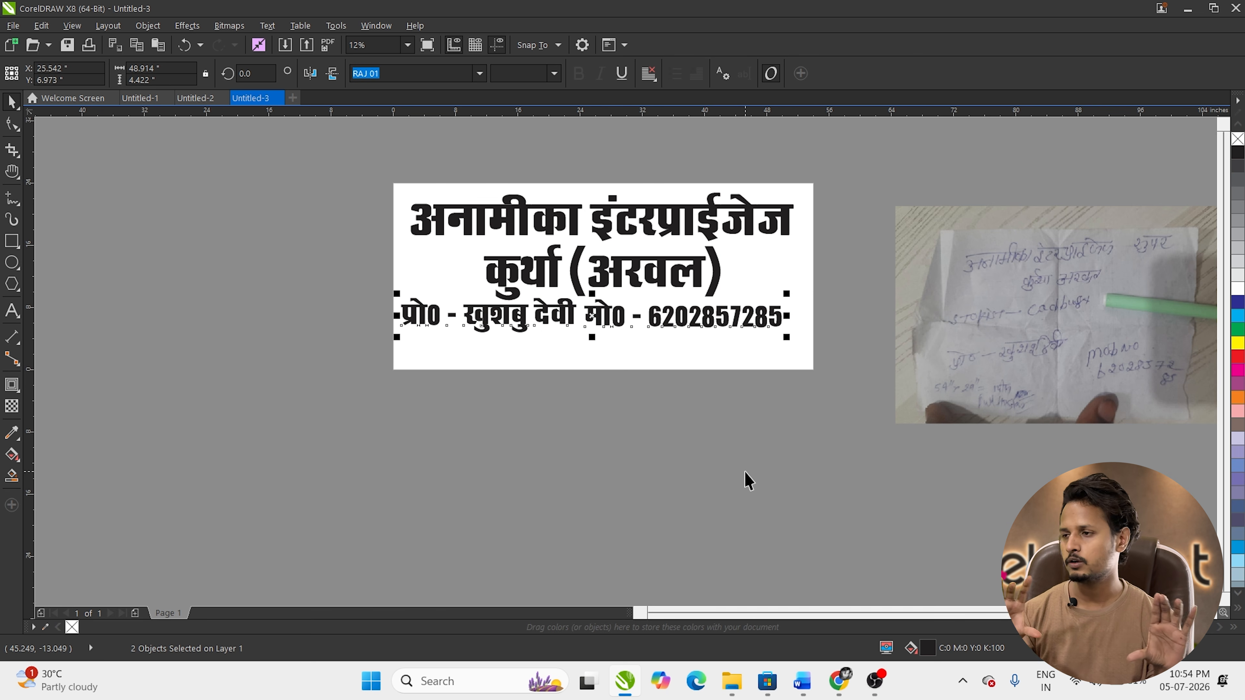
drag(361, 128, 839, 365)
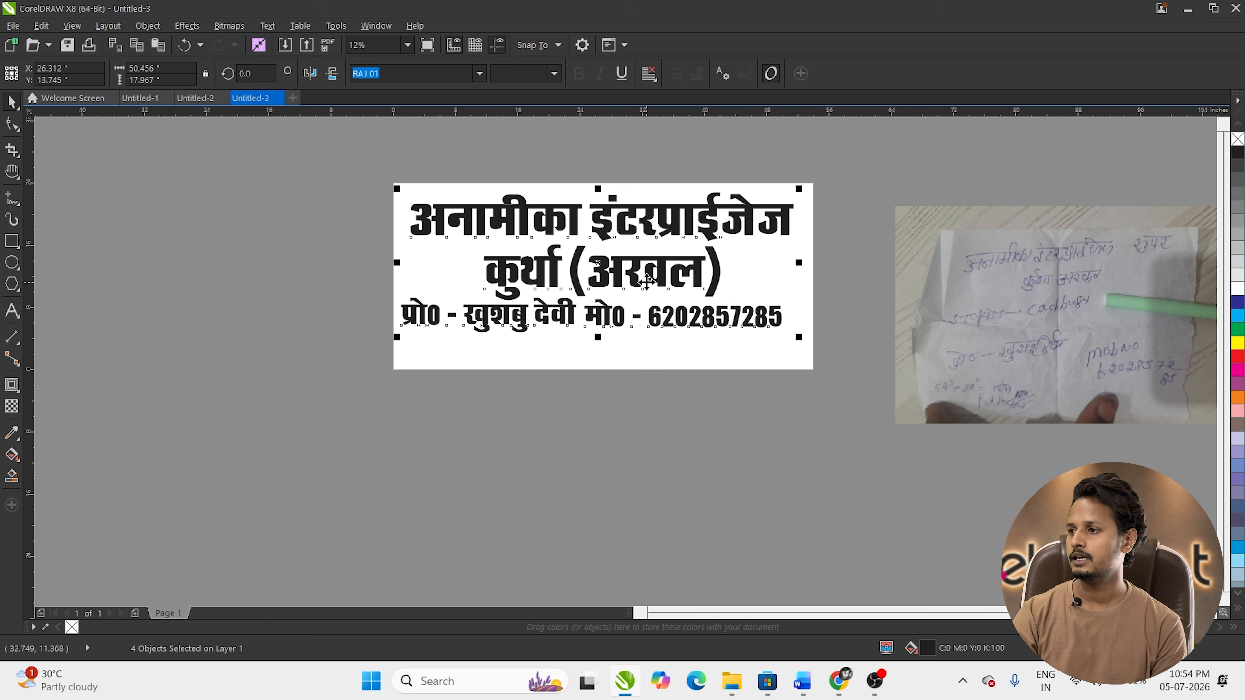
Step: Add a page-sized rectangle frame and place a copy of the layout to the left
double_click(11, 240)
drag(652, 269, 195, 269)
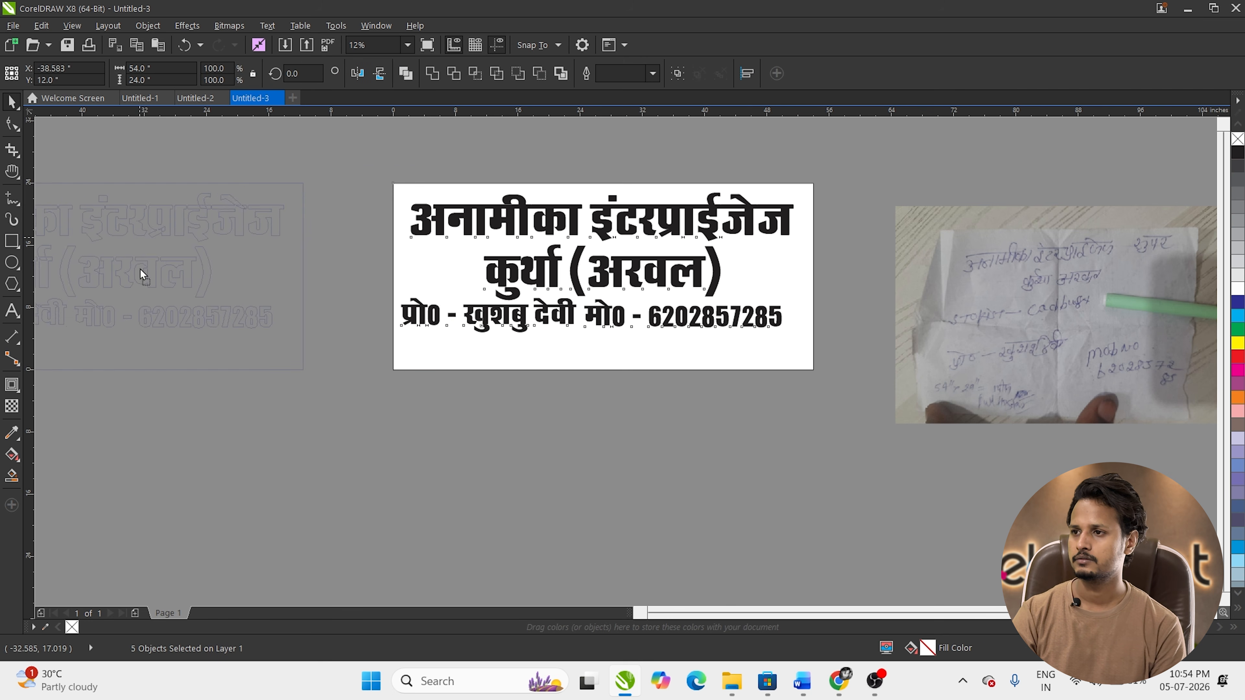
right_click(194, 268)
click(576, 223)
Step: Set कुर्था (अरवल) in the RAJ 23 font and retype its brackets
click(543, 260)
click(479, 73)
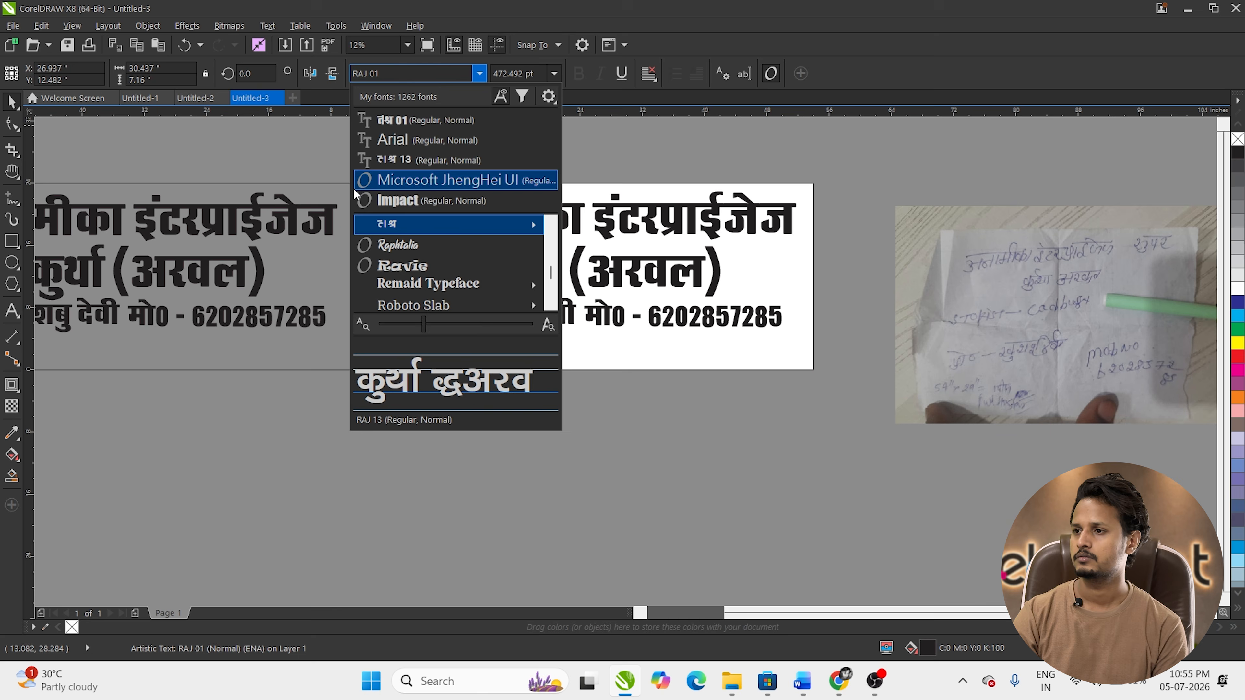
mouse_move(441, 223)
click(647, 329)
scroll(586, 276, up, 2)
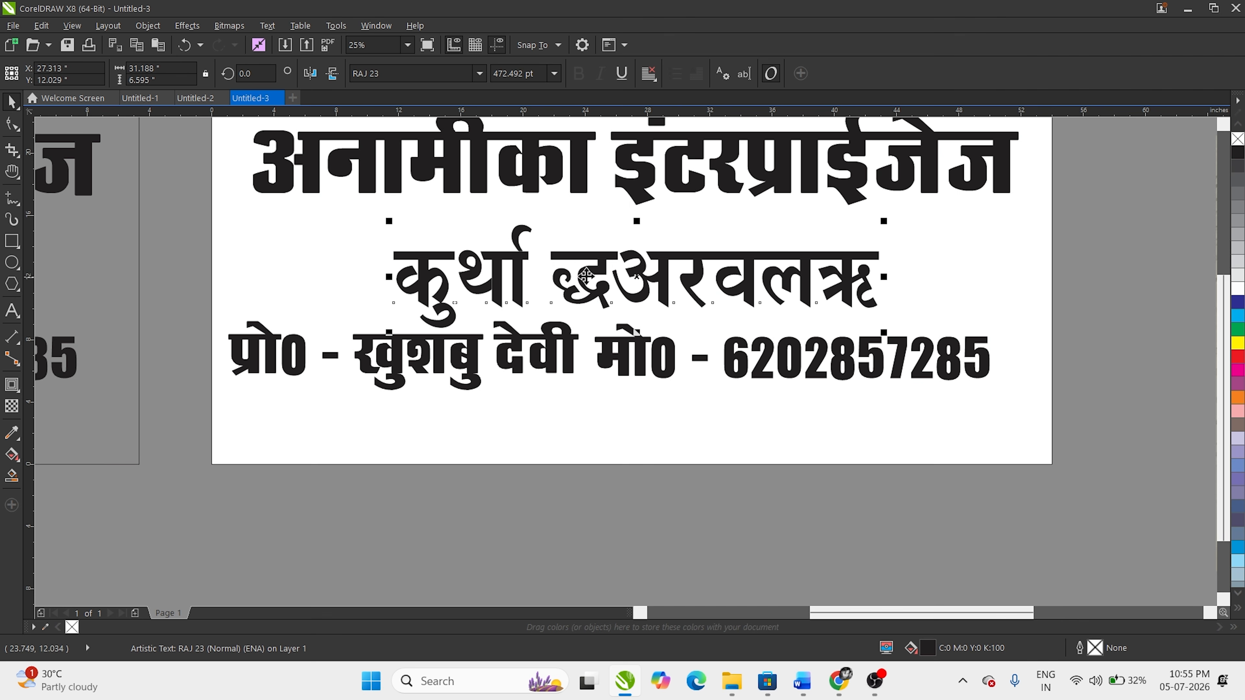
double_click(586, 276)
text(()
drag(789, 280, 850, 280)
text()()
Step: Shrink the place-name line, move it under the heading, and align the page frame with the board
drag(852, 333, 731, 319)
drag(578, 280, 607, 245)
scroll(548, 335, down, 1)
drag(630, 342, 662, 356)
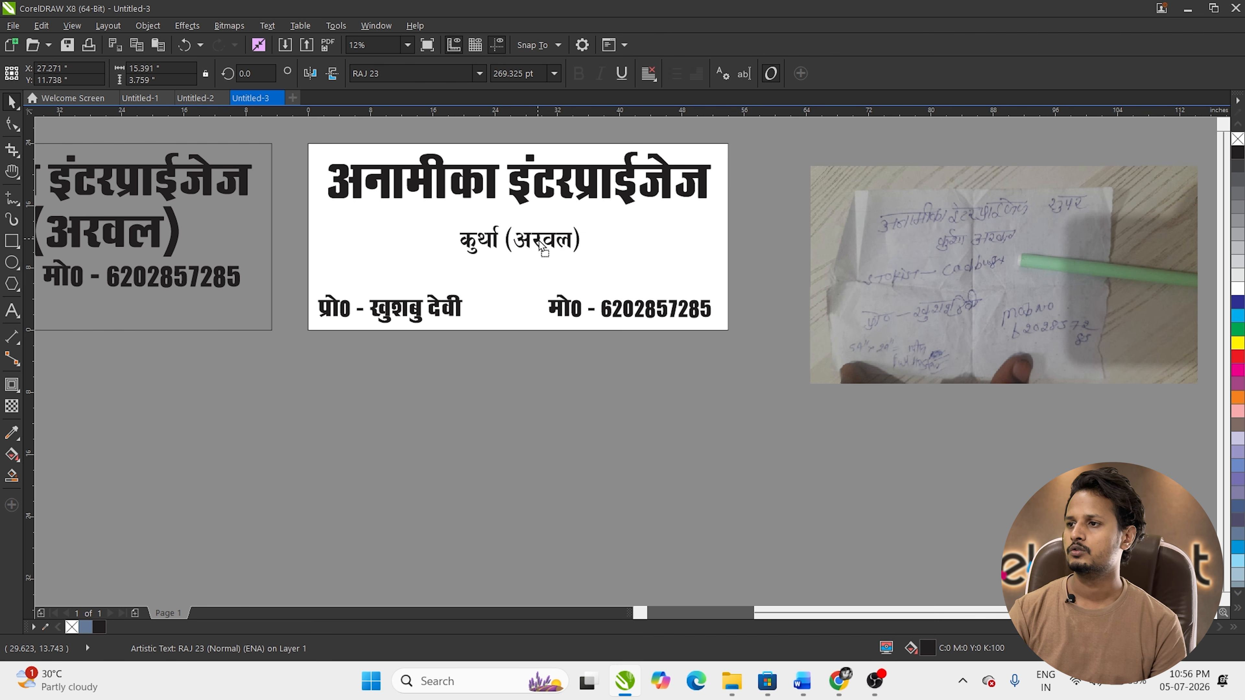
Step: Make the heading taller and slightly wider, centred on the page with C
click(517, 183)
drag(520, 214, 527, 226)
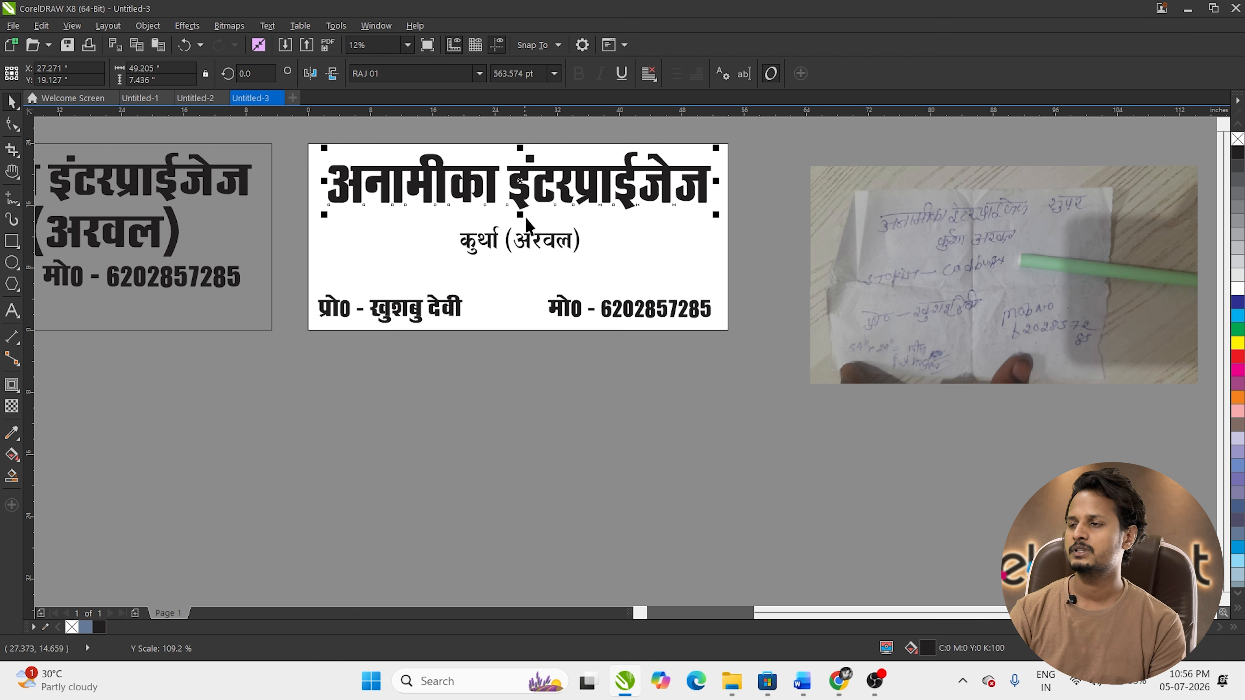
shift+click(654, 251)
key(c)
click(743, 232)
click(672, 189)
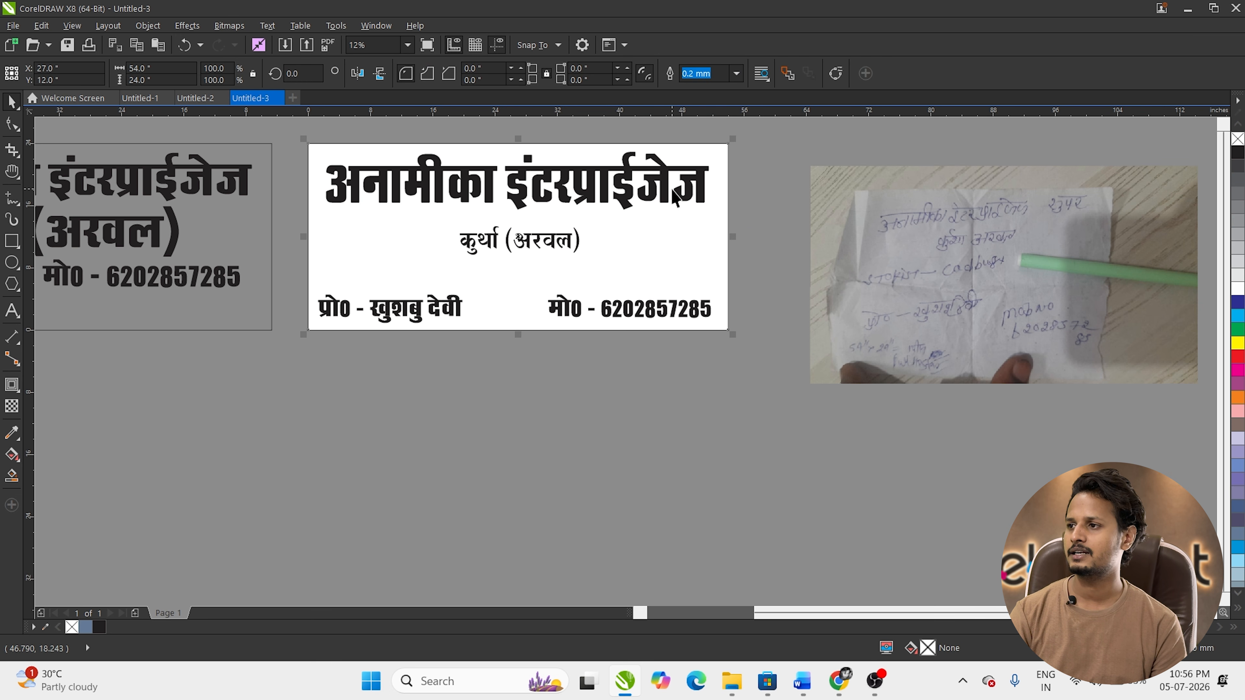
click(675, 196)
drag(713, 182, 719, 182)
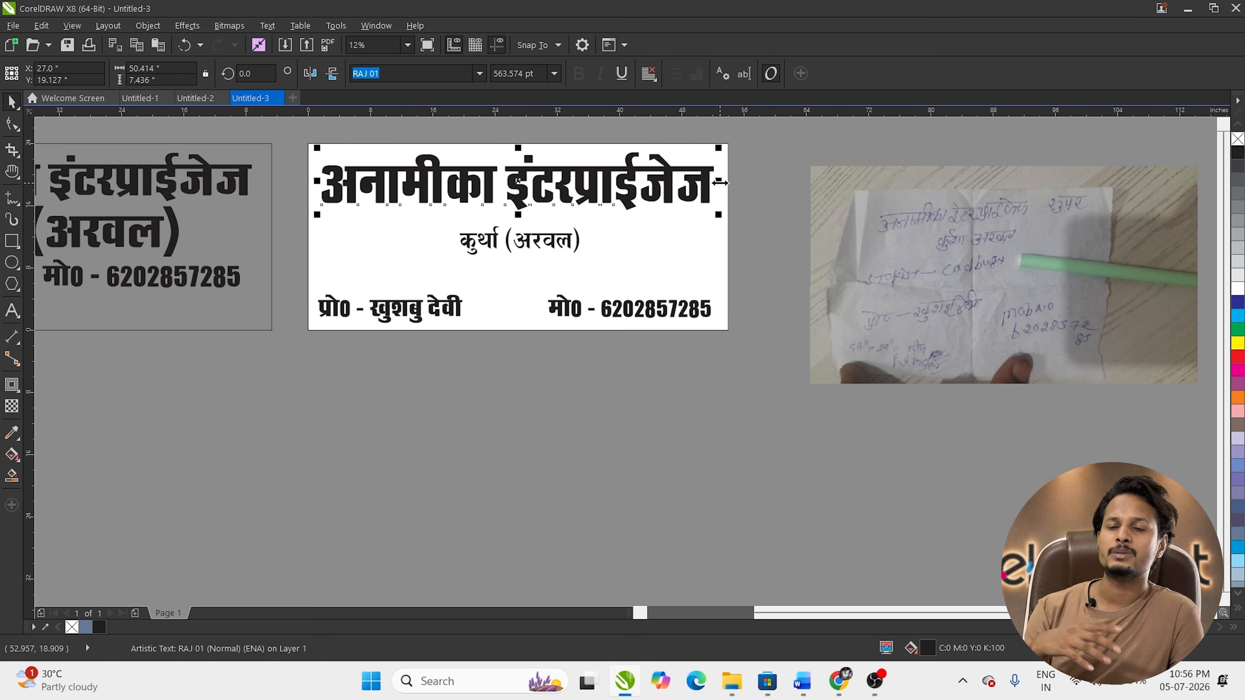
click(500, 356)
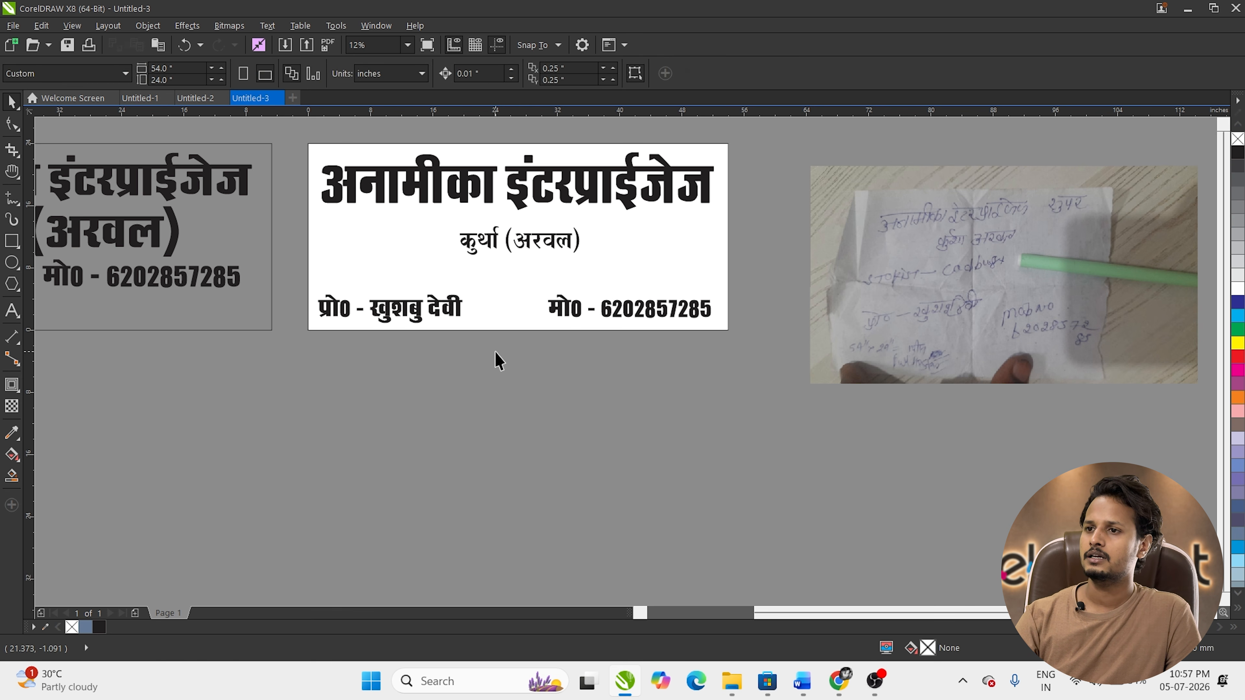
Step: Draw a rounded-corner box around the place-name line and fill it dark blue
click(11, 245)
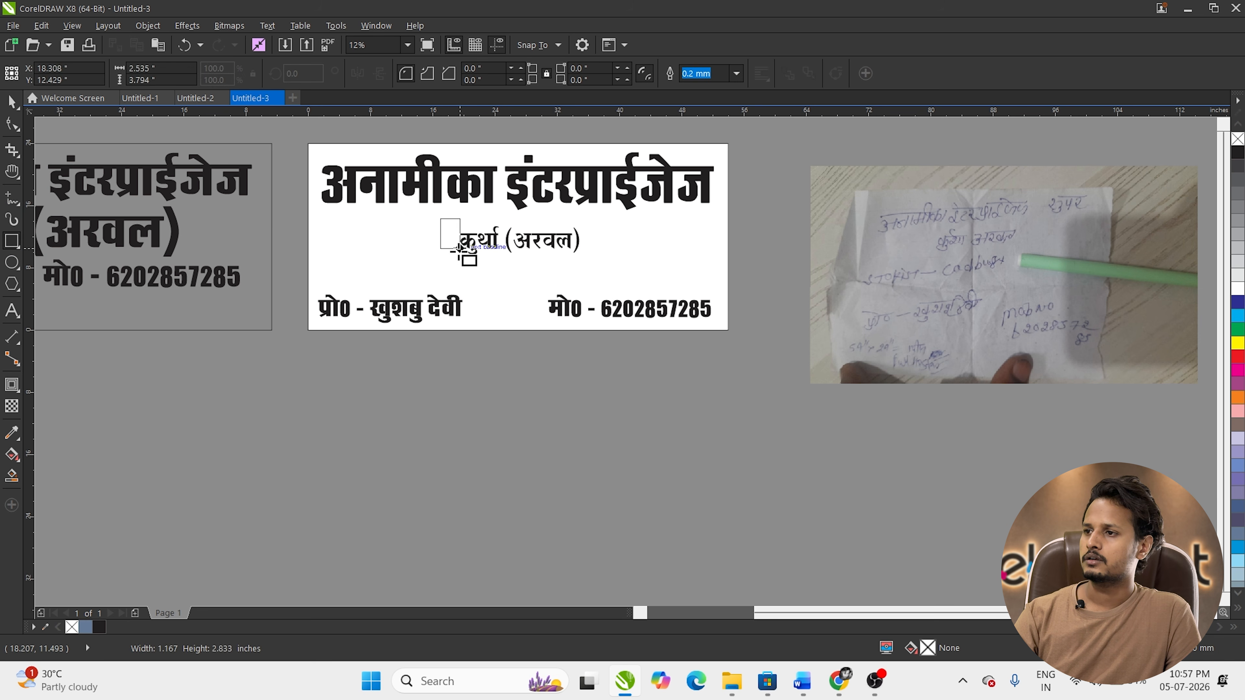
drag(440, 219, 592, 254)
click(13, 127)
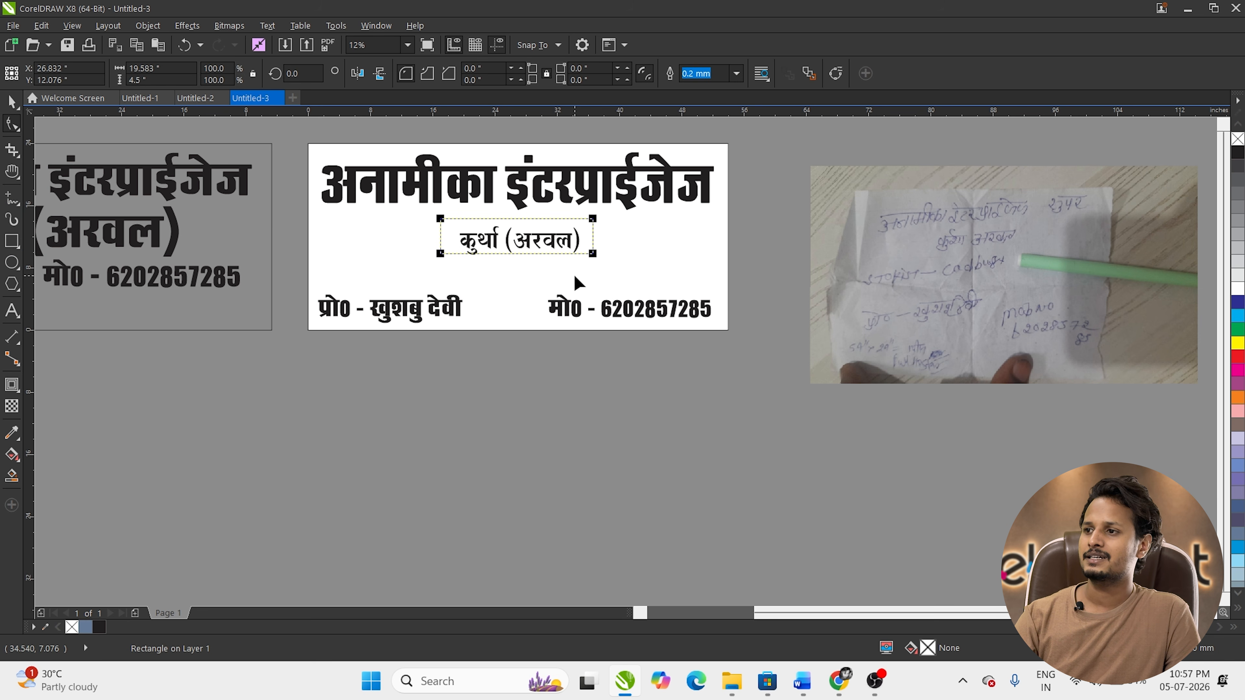
drag(441, 219, 453, 230)
key(space)
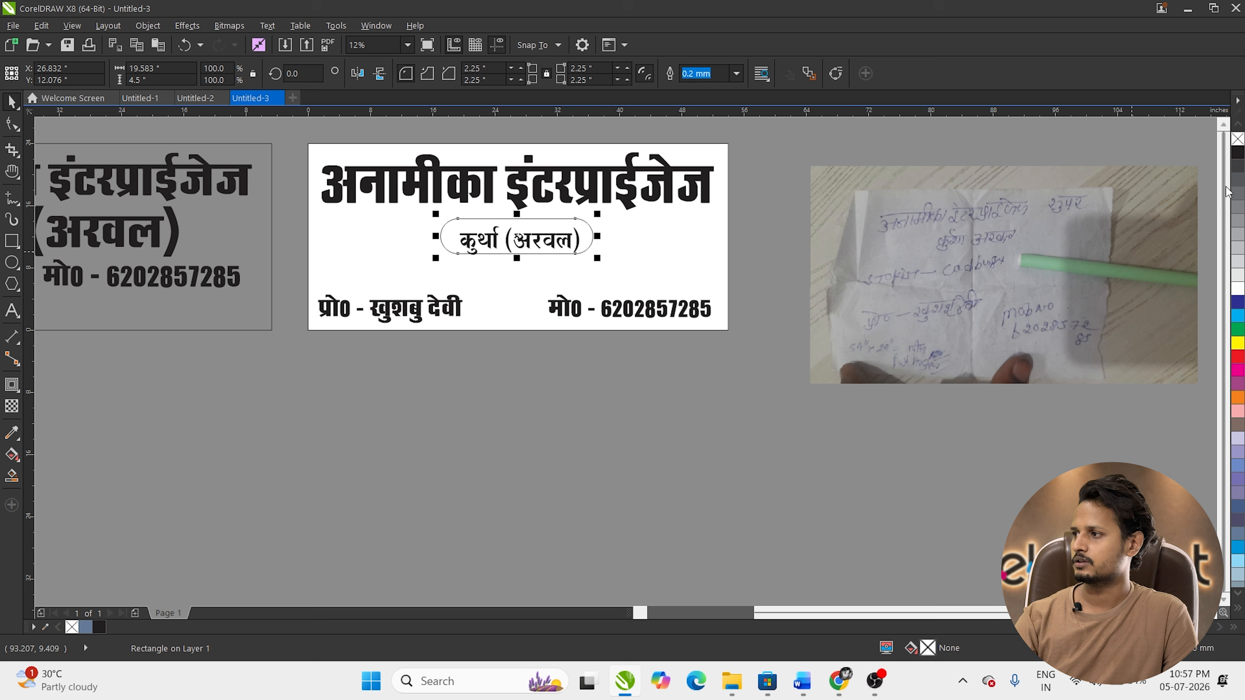
click(1237, 302)
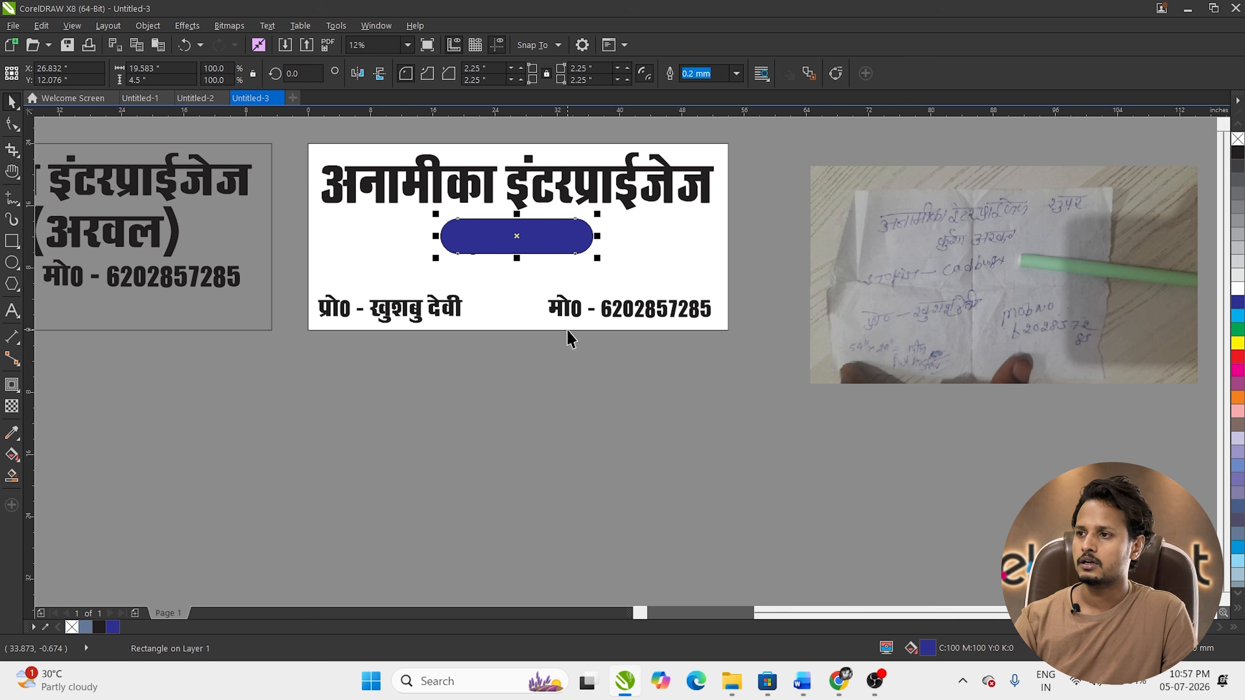
Step: Bring कुर्था (अरवल) in front of the blue badge, colour it white, and select both
key(F10)
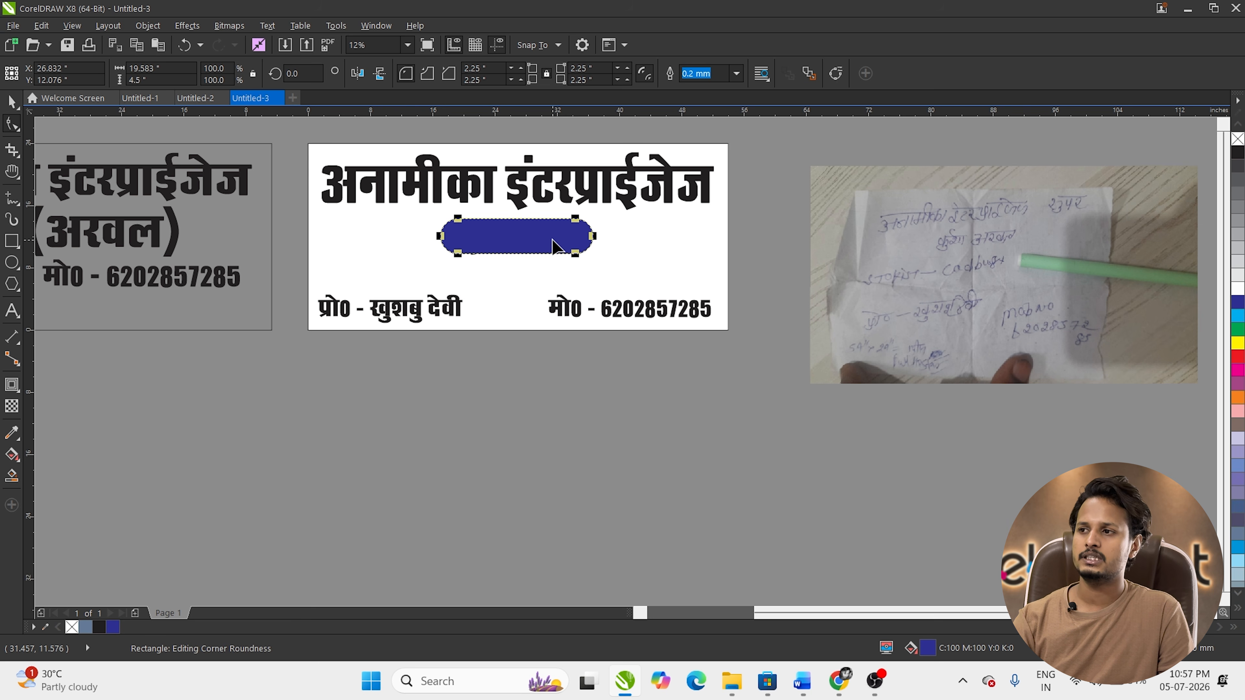
key(space)
key(space)
key(space)
double_click(549, 244)
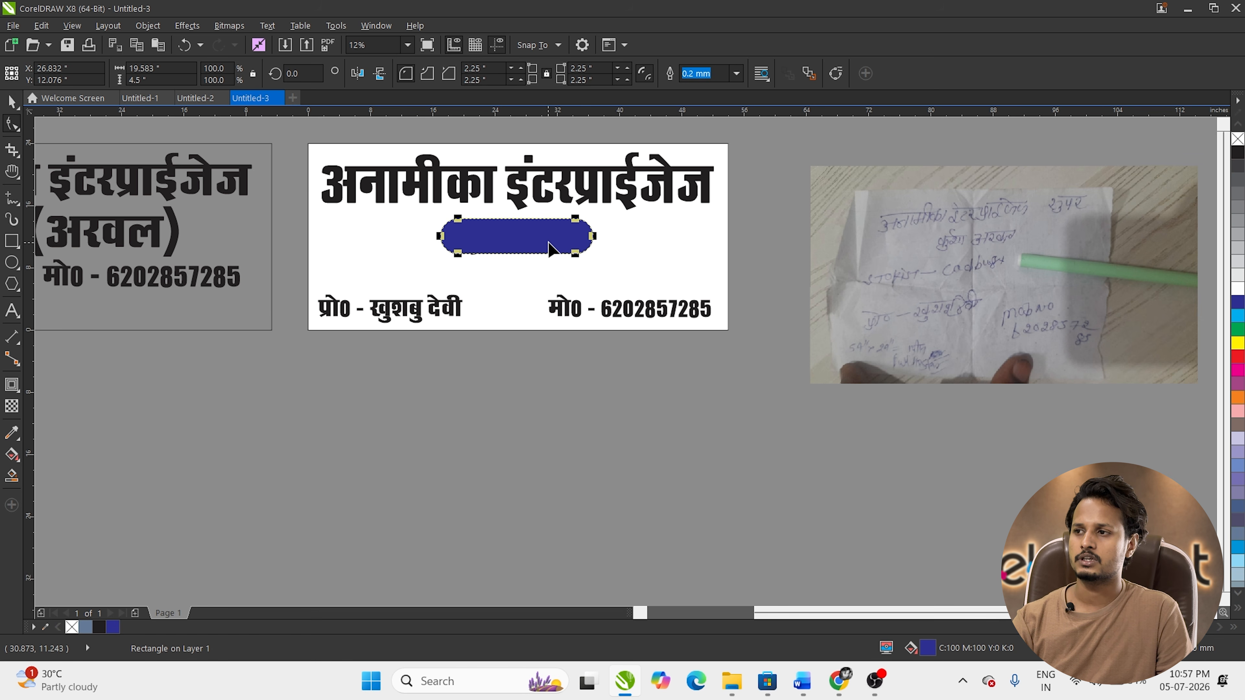
key(space)
click(551, 242)
alt+click(551, 241)
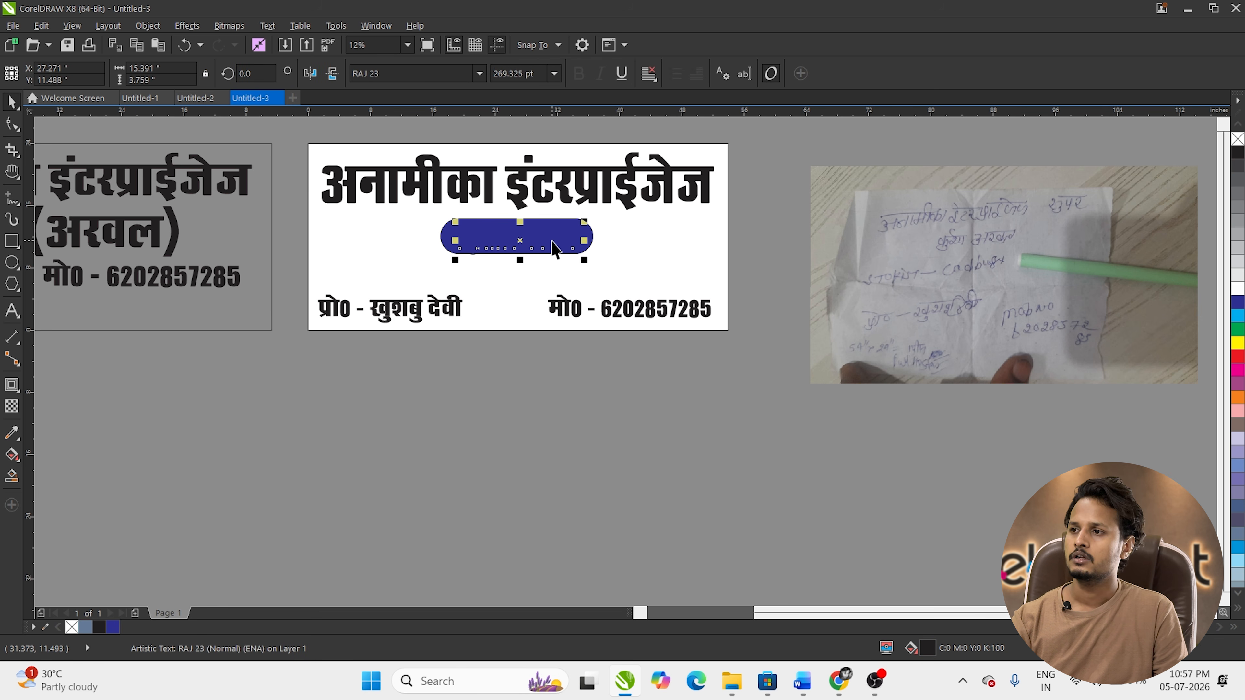
key(shift+Page_Up)
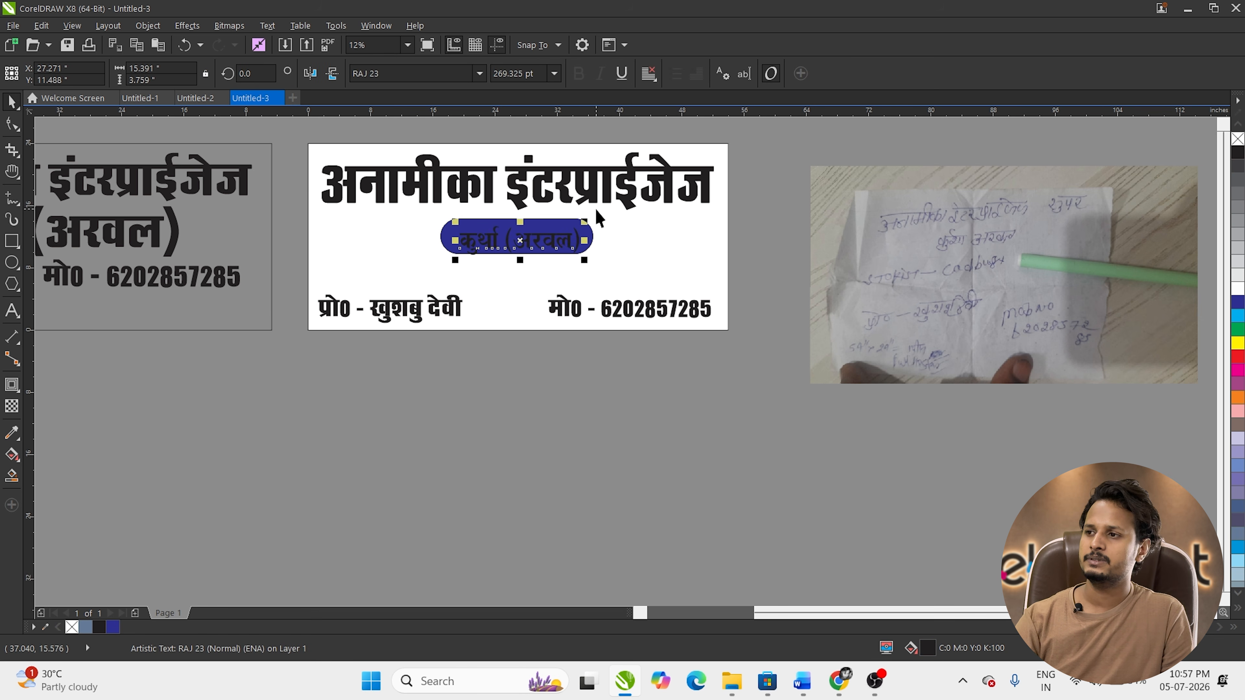
click(1237, 290)
click(589, 411)
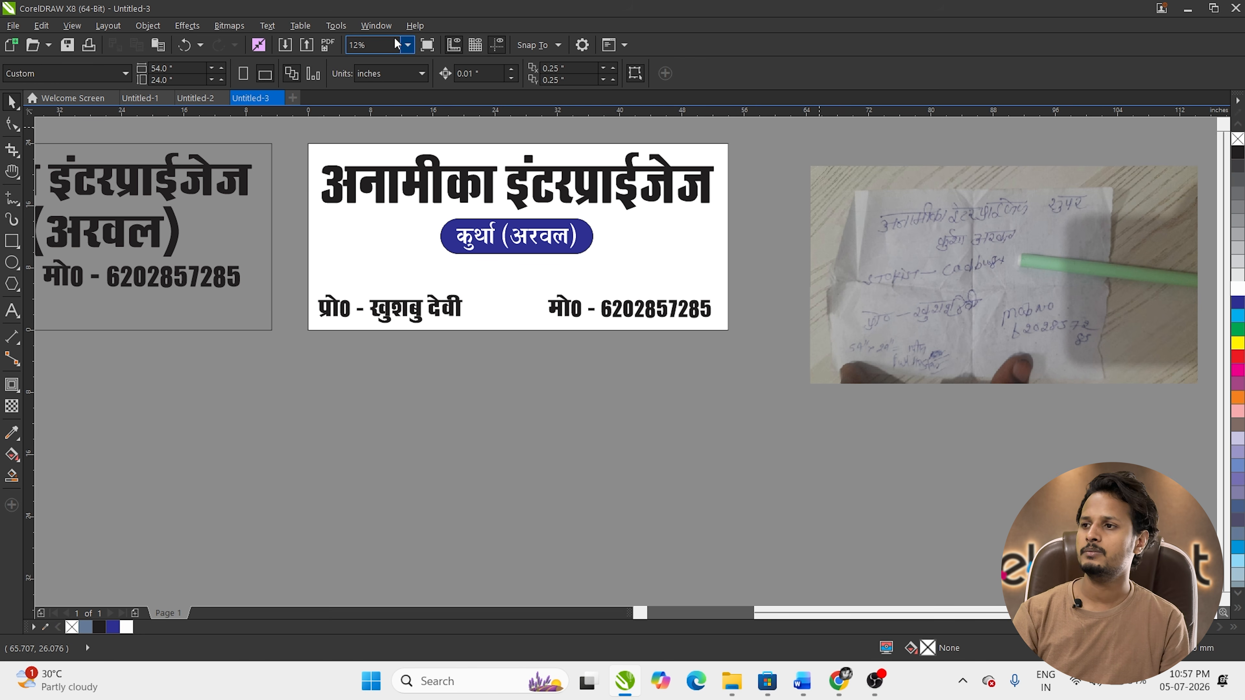
drag(741, 211, 293, 271)
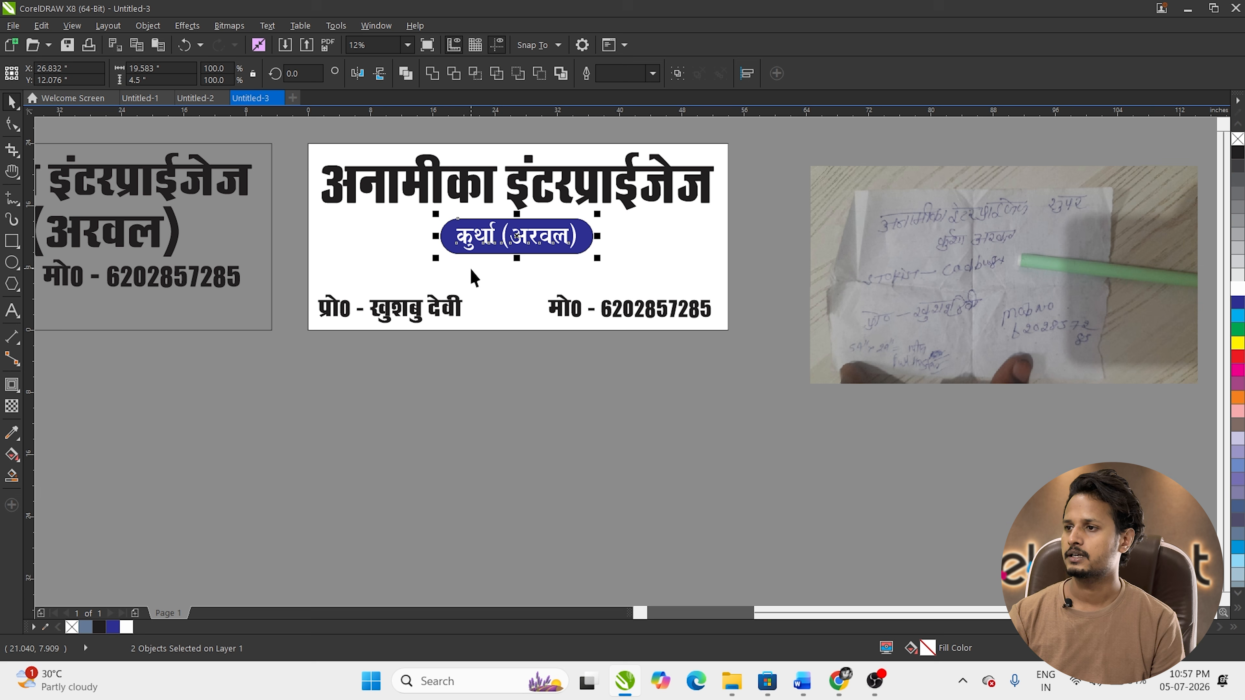
Step: Remove the blue badge's outline and colour the proprietor and mobile-number lines dark blue with an outline
key(Up)
key(Up)
key(Up)
key(Up)
key(Up)
key(Up)
key(Up)
key(Up)
key(Up)
key(Up)
key(Up)
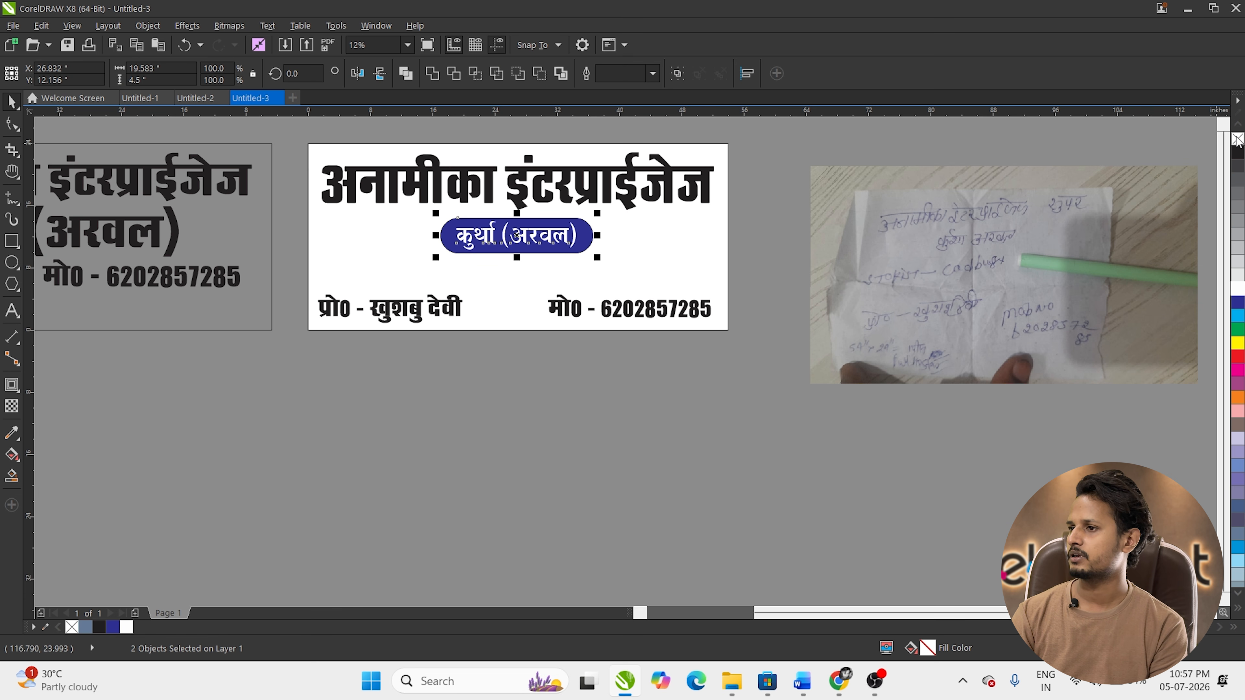
right_click(1236, 138)
click(696, 478)
click(406, 318)
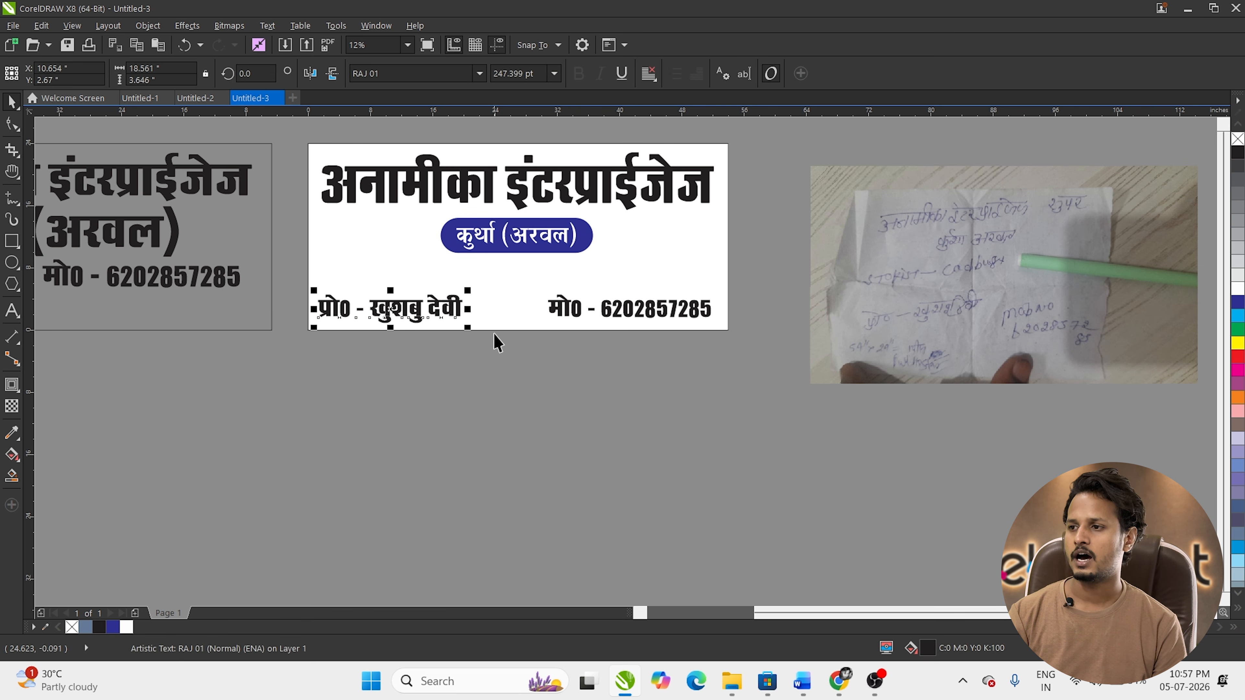
shift+click(576, 310)
click(1238, 302)
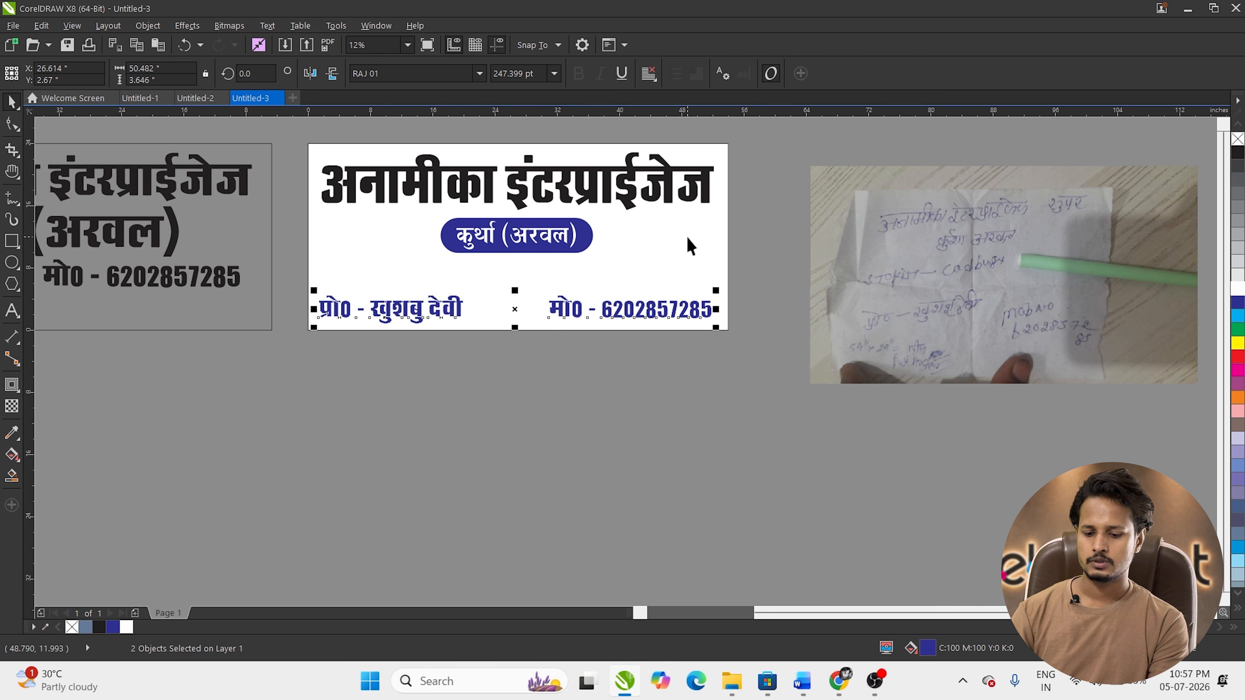
key(F12)
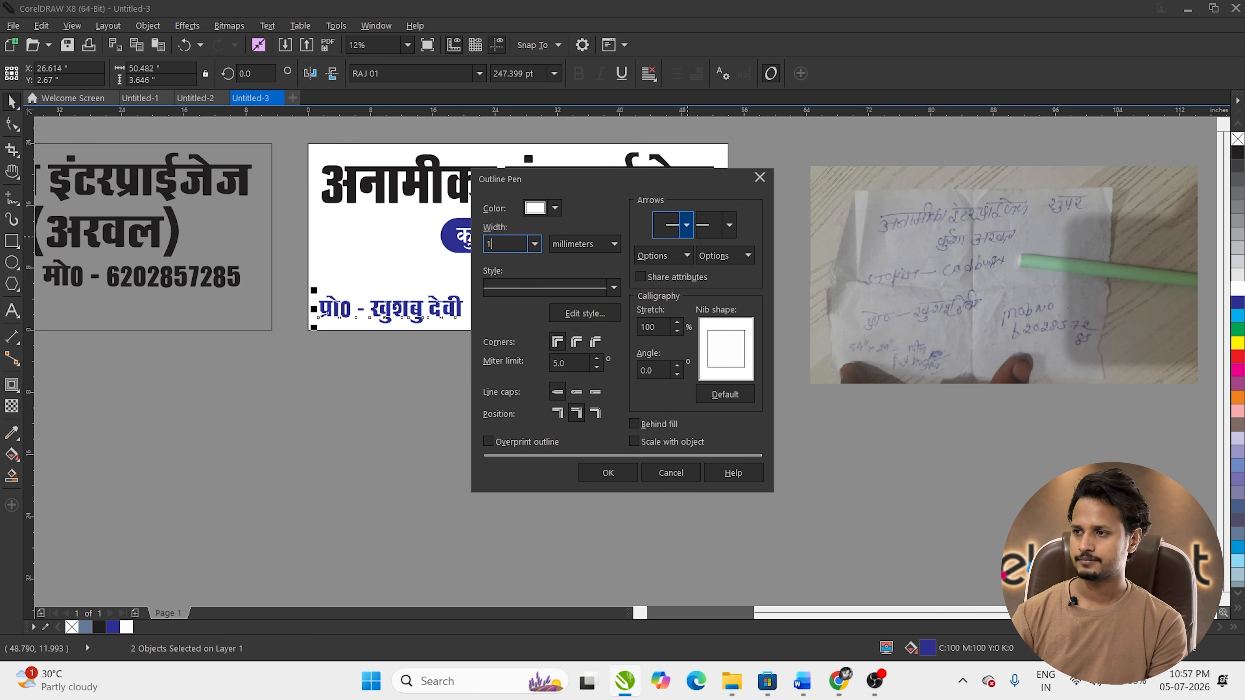
key(Return)
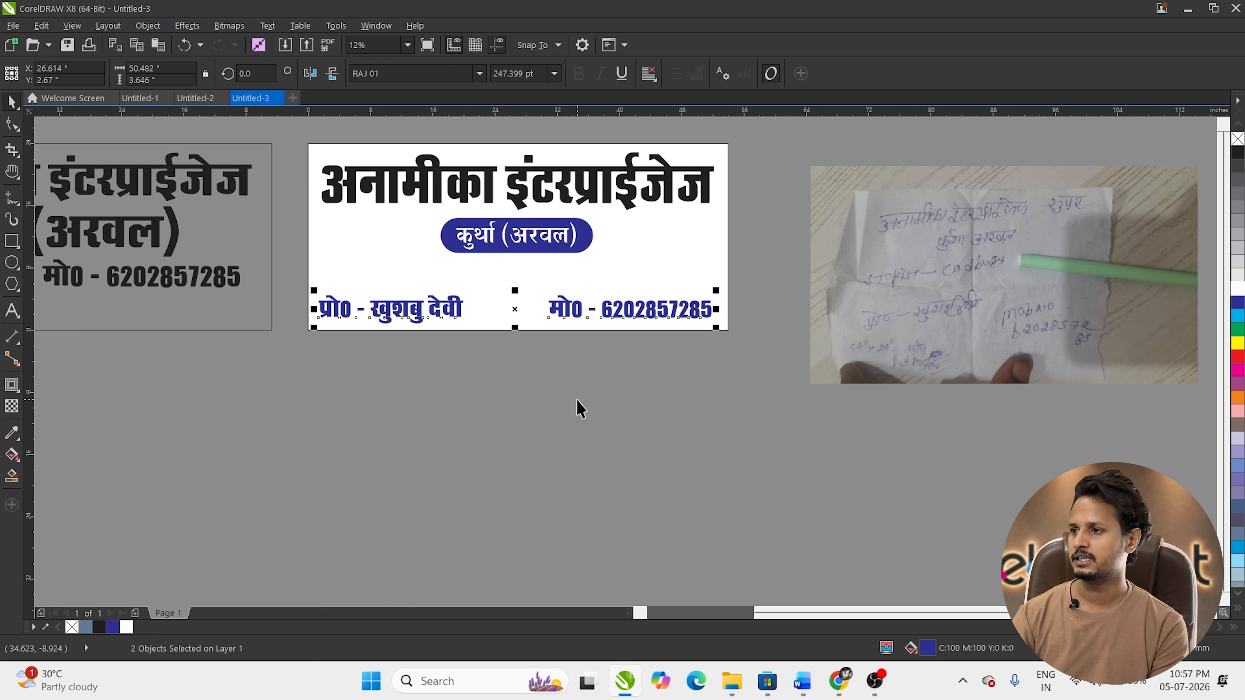
Step: Stretch the heading taller and move the blue badge slightly down
click(520, 198)
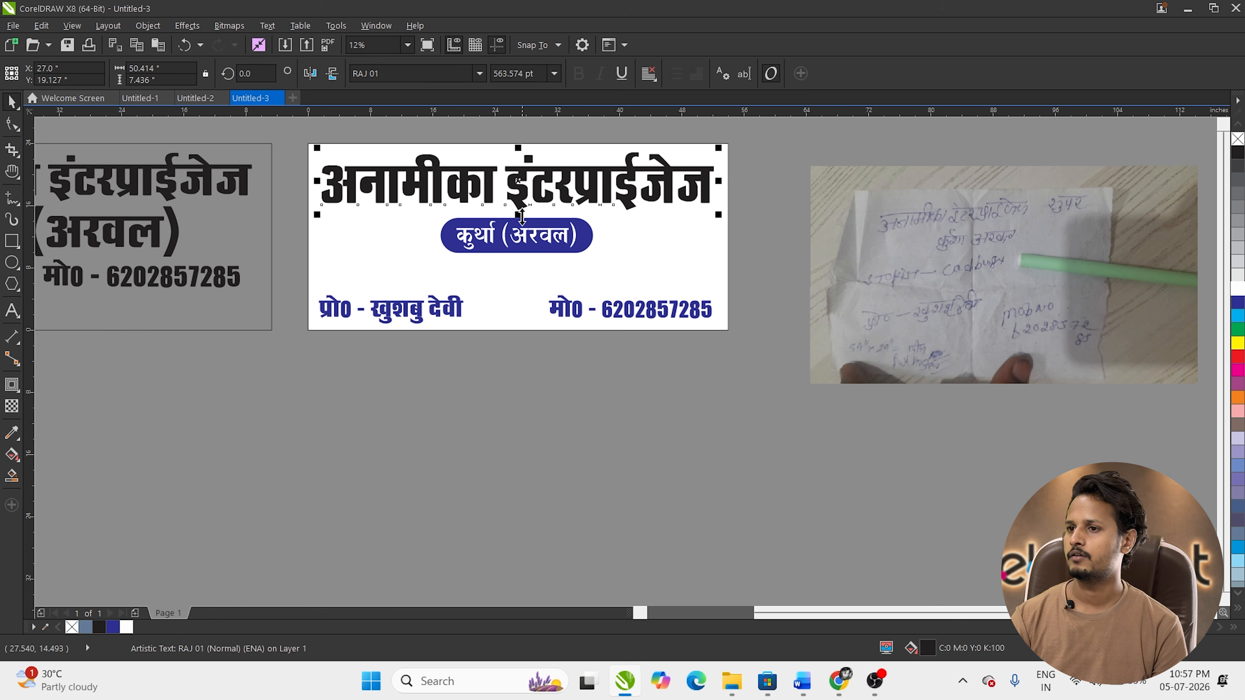
drag(522, 216, 522, 223)
drag(780, 197, 334, 296)
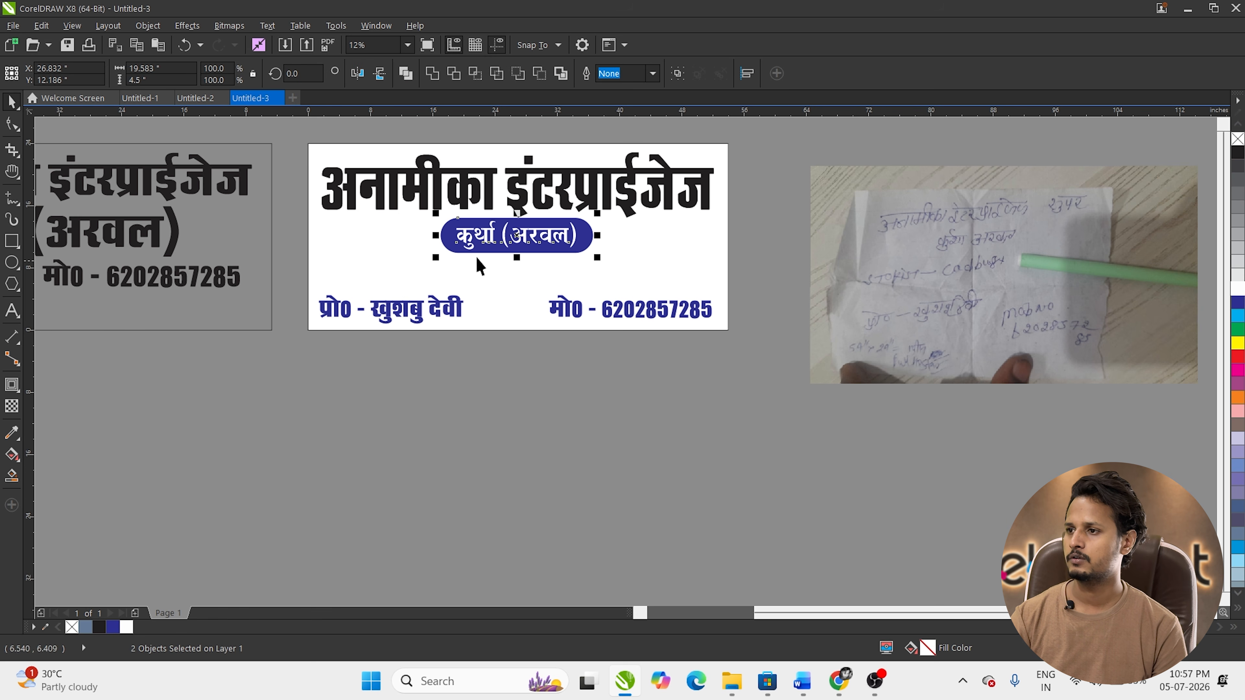
drag(506, 236, 510, 239)
click(524, 201)
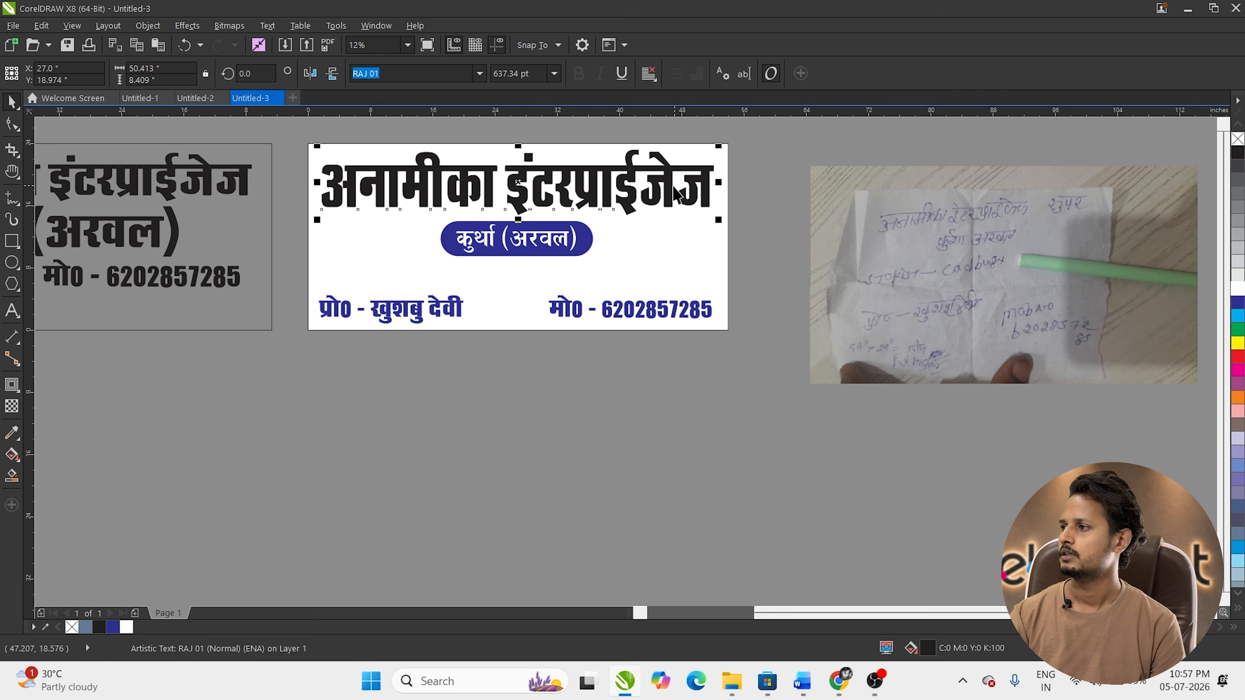
click(983, 485)
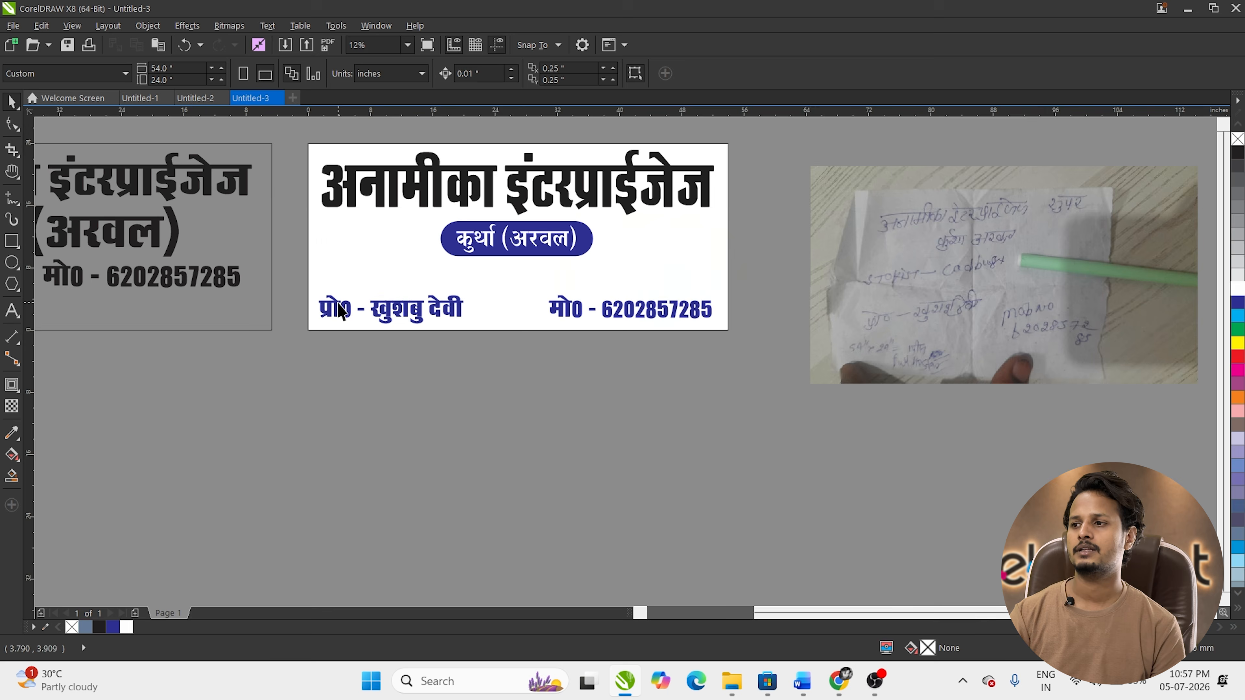
scroll(337, 303, down, 1)
scroll(360, 285, up, 1)
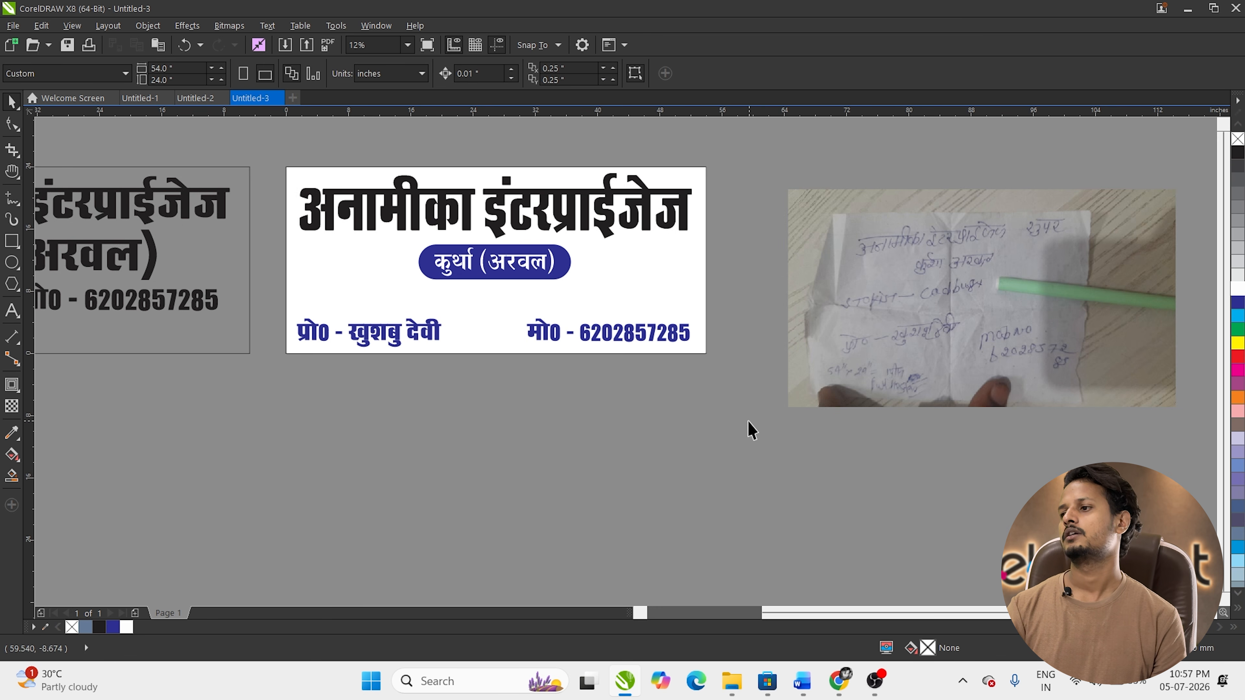
key(h)
drag(691, 285, 700, 327)
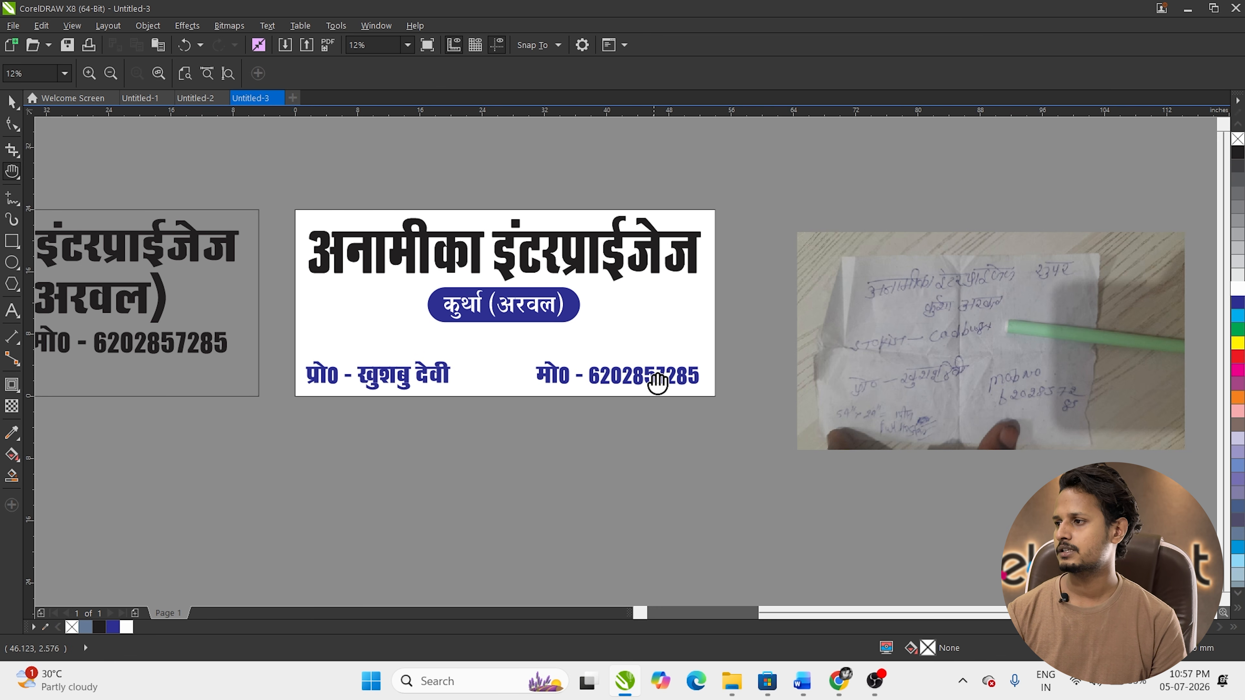
drag(852, 376, 831, 358)
key(space)
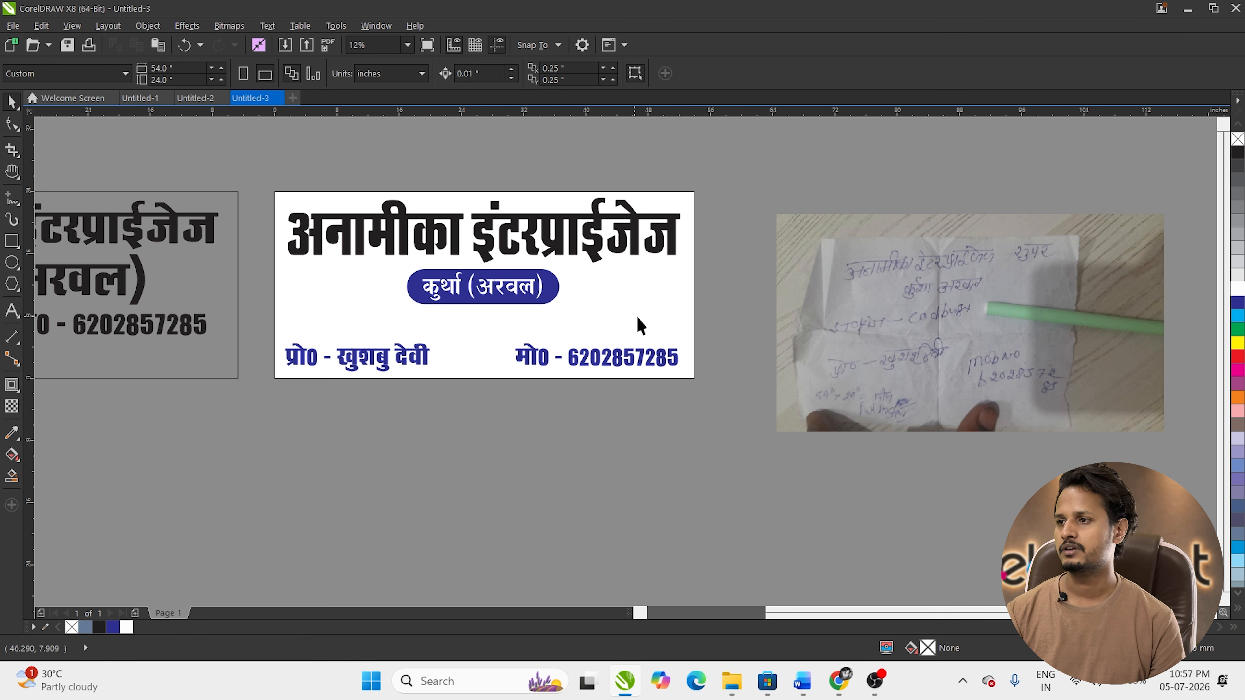
Step: In Chrome, go to the cadbury distributor image results and open the Cadbury image's context menu
click(839, 682)
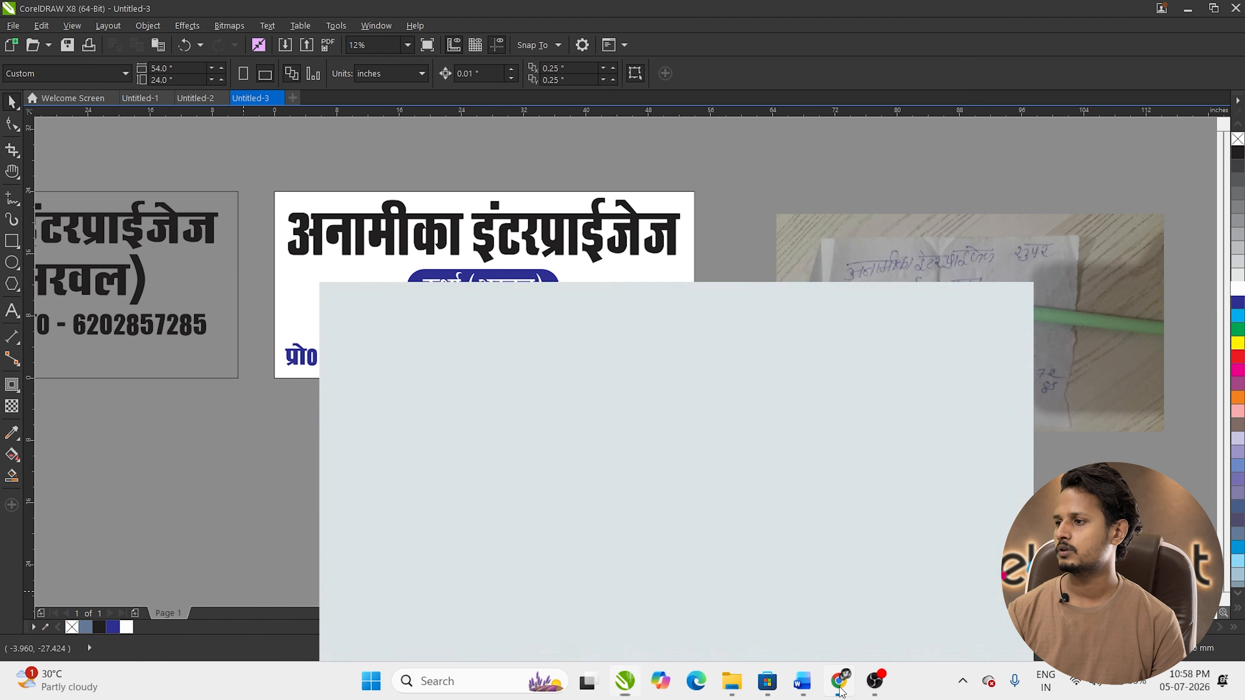
click(510, 16)
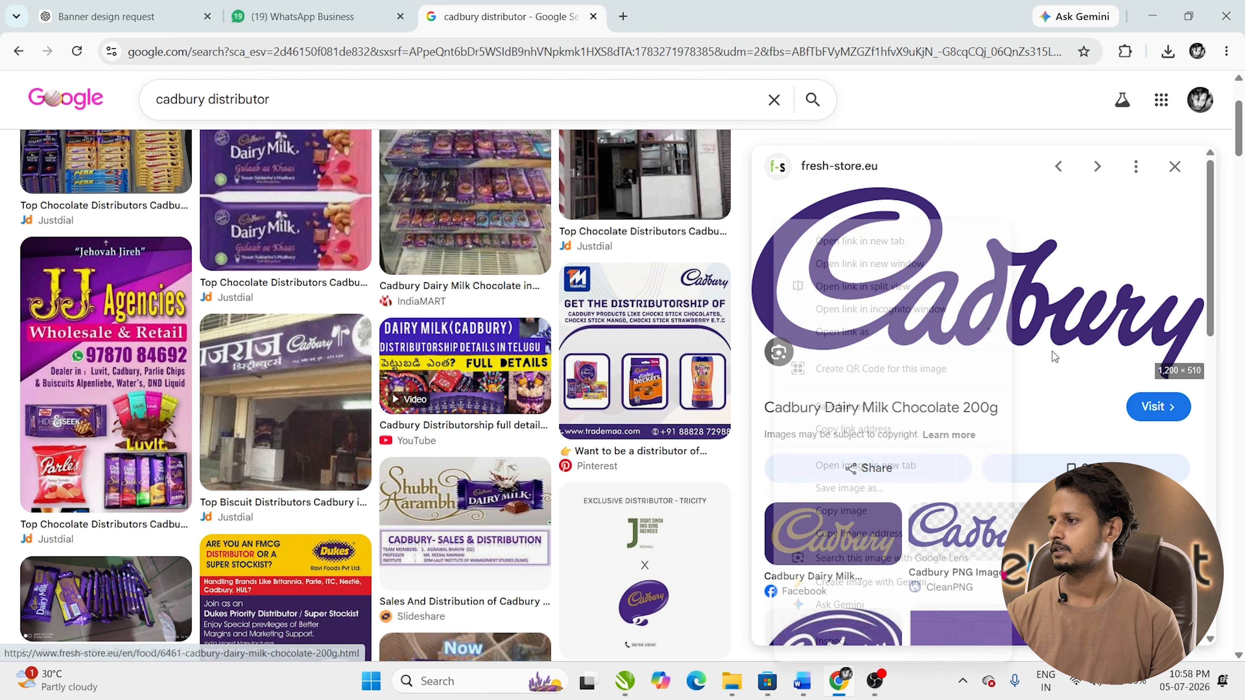
right_click(1078, 351)
Step: Copy the Cadbury logo from Chrome, paste it into CorelDRAW and place it below the board
click(863, 512)
key(alt+Tab)
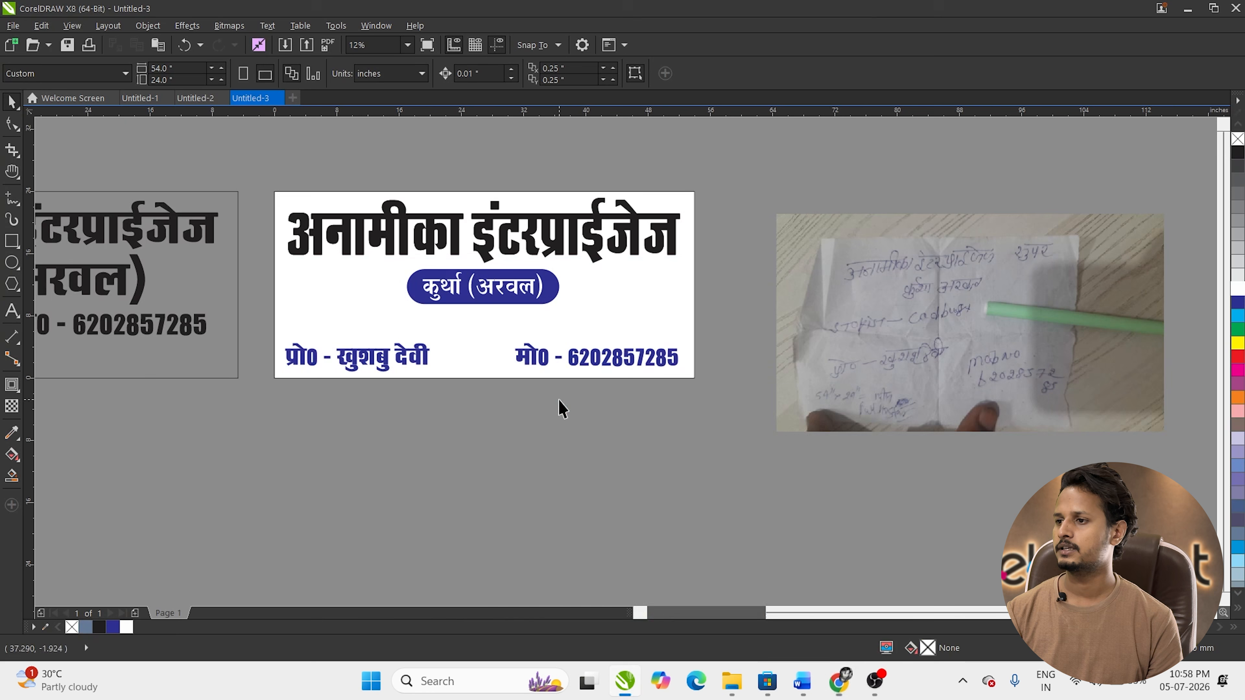
key(ctrl+v)
drag(502, 298, 540, 461)
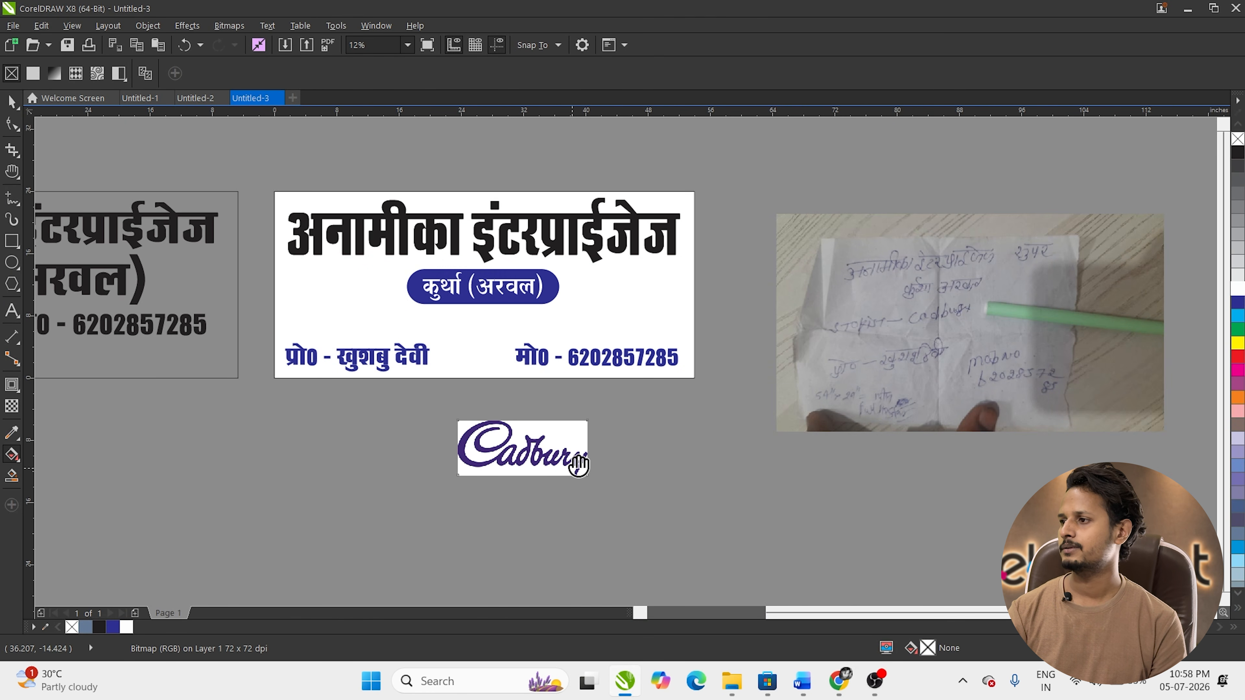
scroll(540, 461, up, 3)
scroll(531, 361, down, 3)
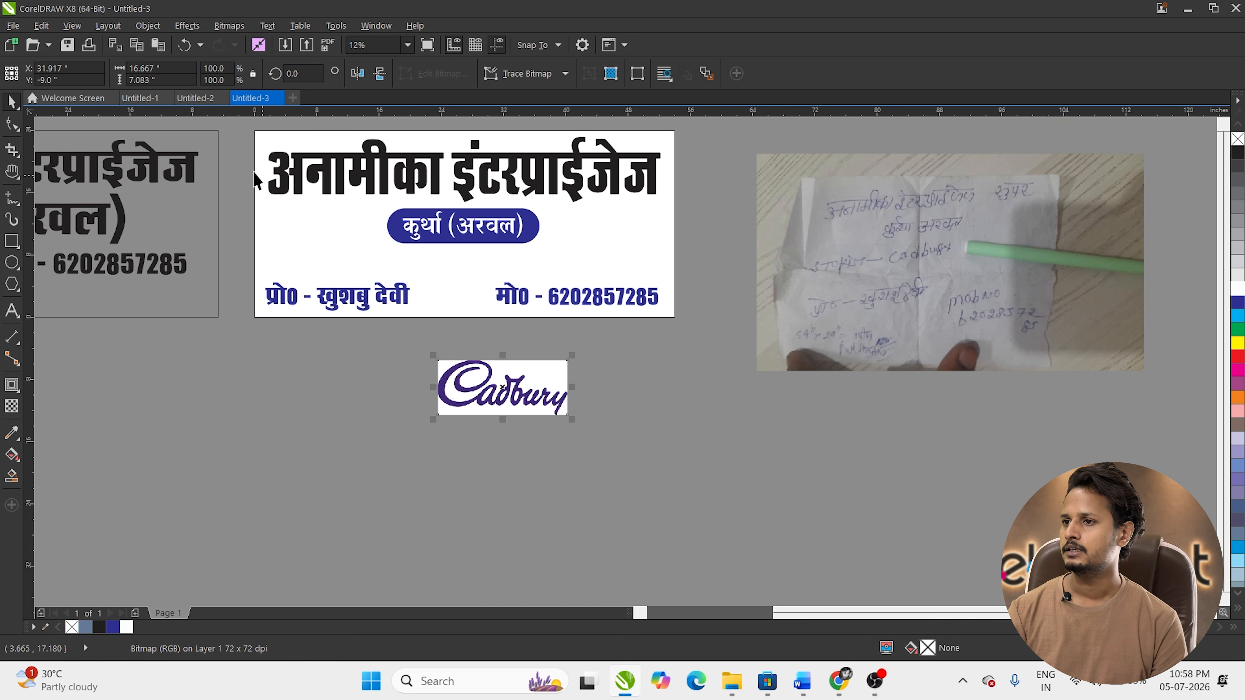
key(h)
drag(579, 371, 572, 348)
key(space)
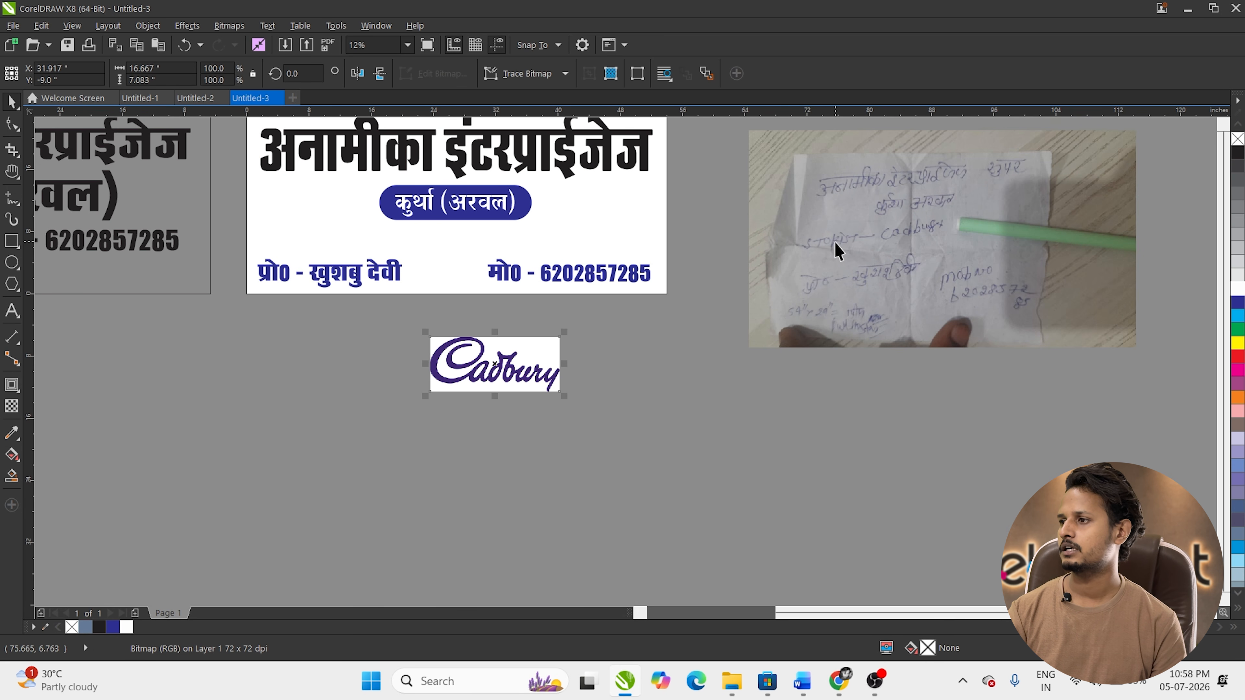
Step: Enlarge the Cadbury logo to about 158% and move it down and right
click(507, 363)
click(543, 380)
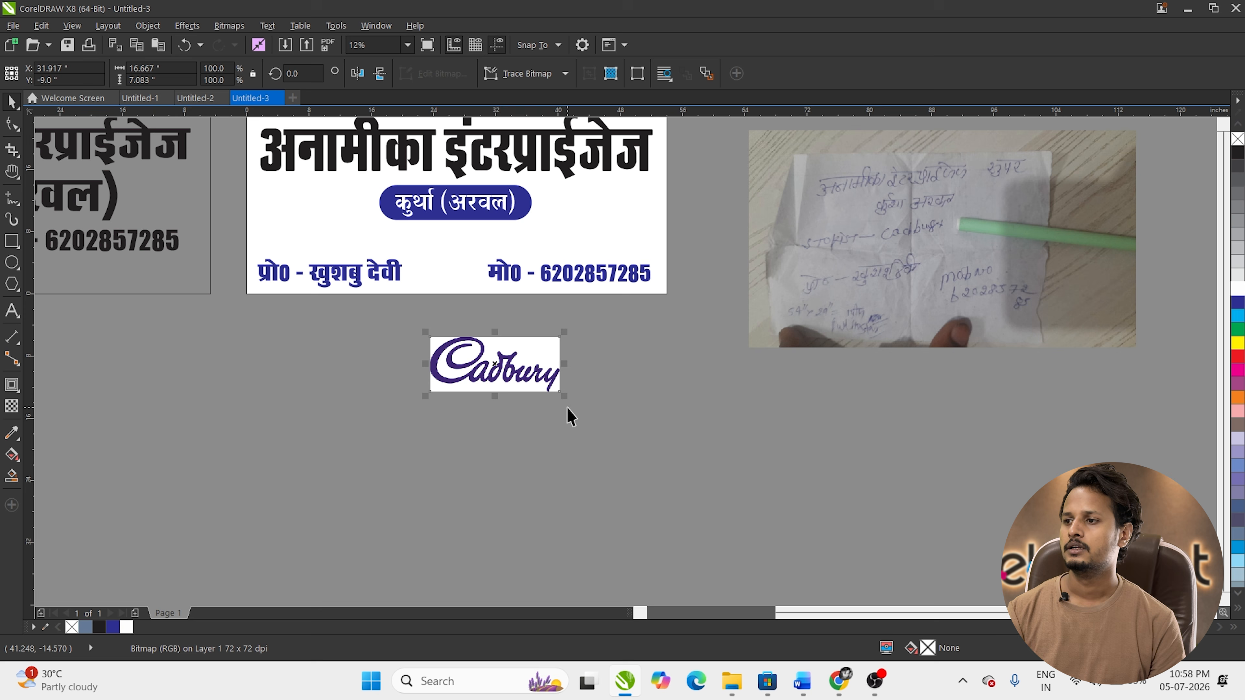
drag(564, 396, 600, 435)
drag(534, 383, 551, 403)
Step: Quick Trace the Cadbury logo into vector curves and shift it right
click(530, 76)
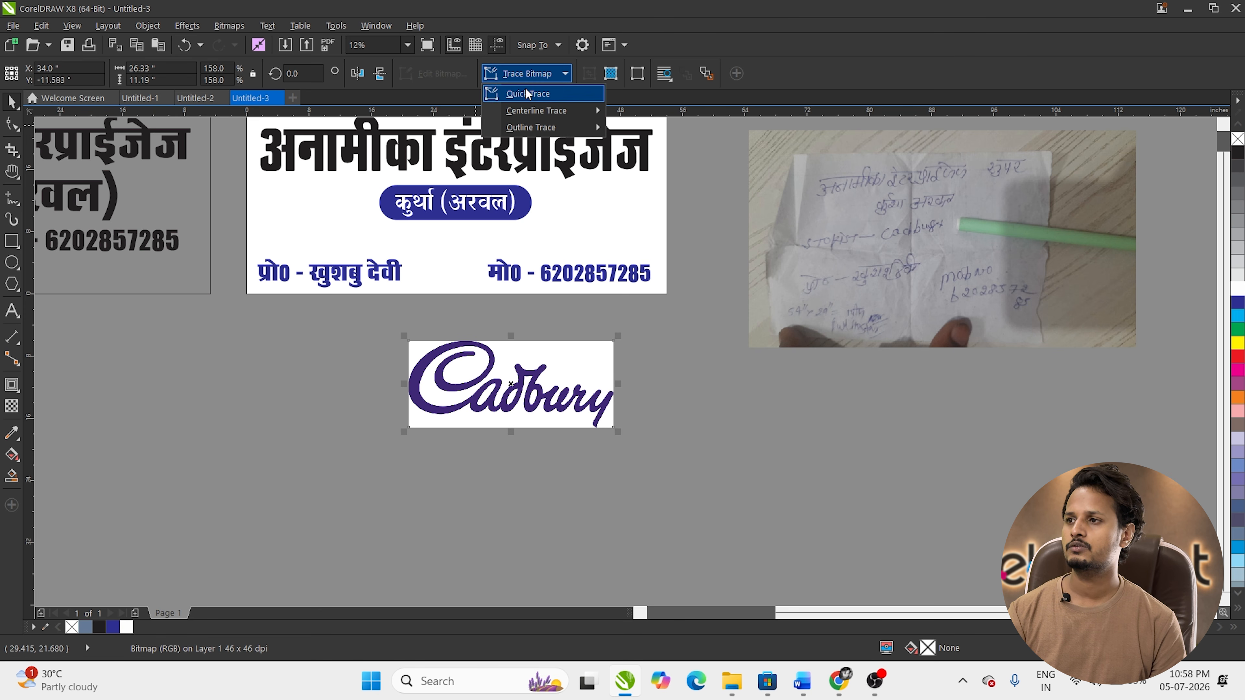
click(526, 92)
click(713, 473)
mouse_move(535, 382)
mouse_down()
mouse_move(574, 402)
mouse_move(703, 364)
mouse_up()
Step: Ungroup the traced logo and delete its white background pieces
click(517, 73)
click(717, 465)
key(Delete)
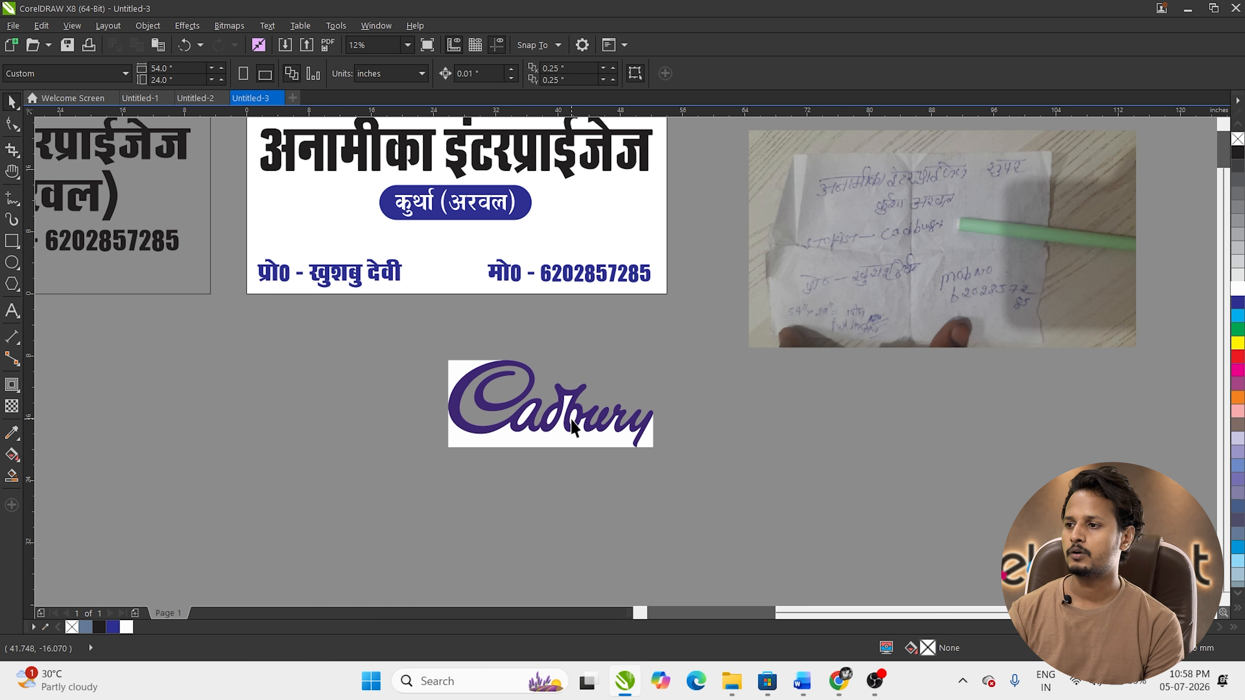
scroll(573, 427, up, 2)
key(Delete)
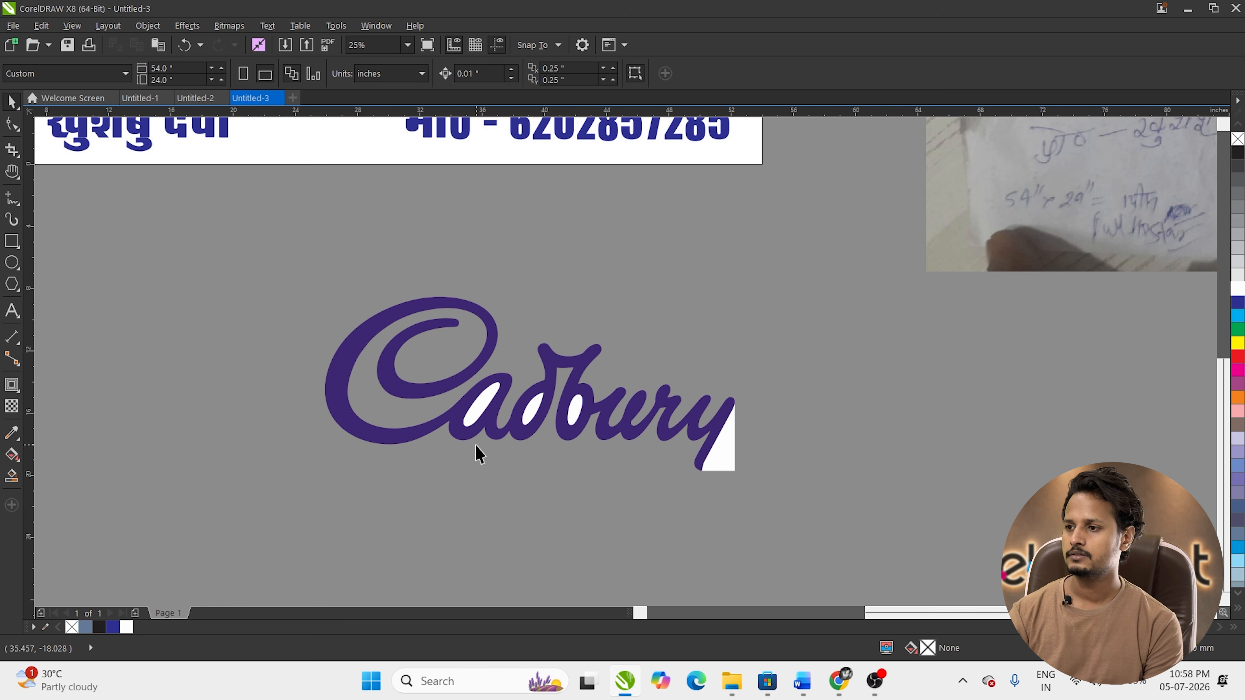
Step: Trim the white counters of a, d and b from the purple logo and move it away
click(483, 420)
shift+click(532, 416)
shift+click(580, 409)
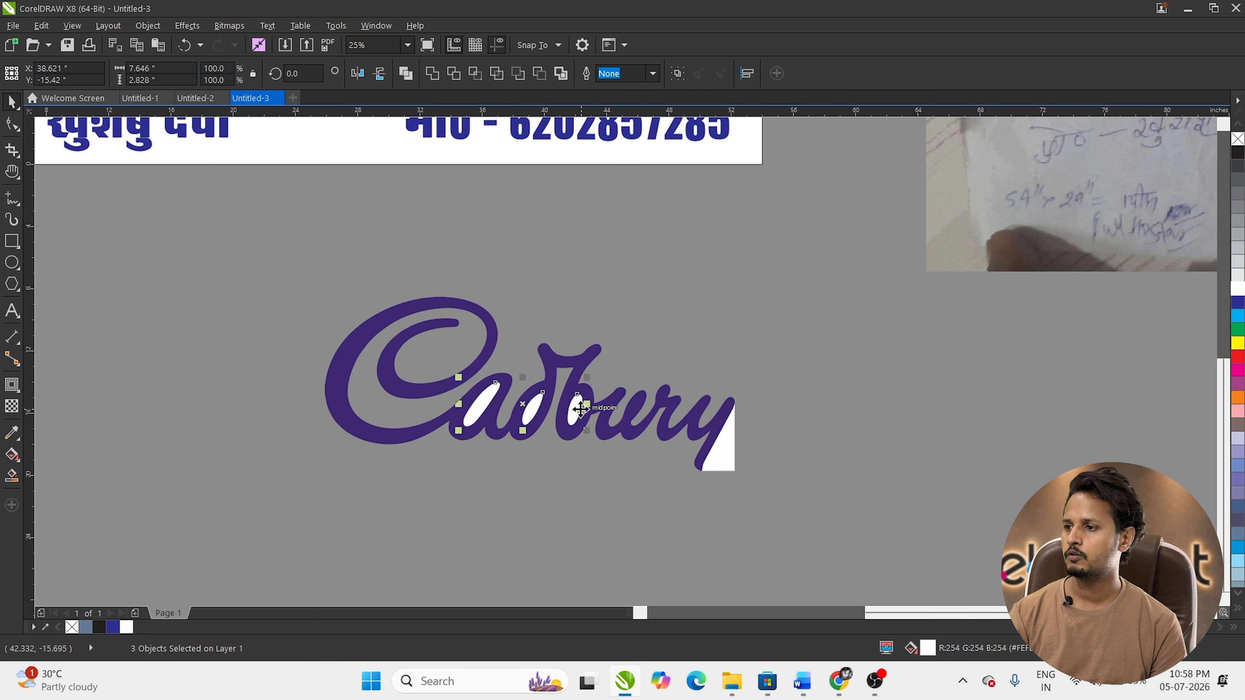
shift+click(586, 373)
click(459, 77)
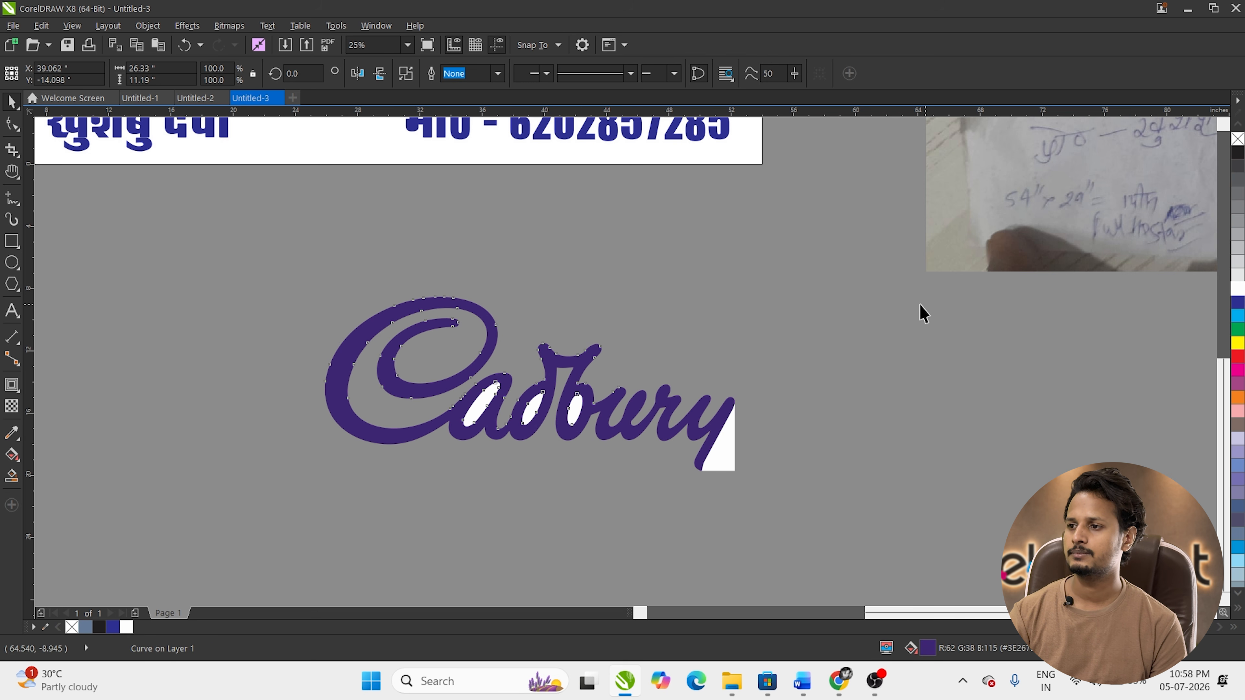
click(919, 311)
drag(564, 378, 610, 248)
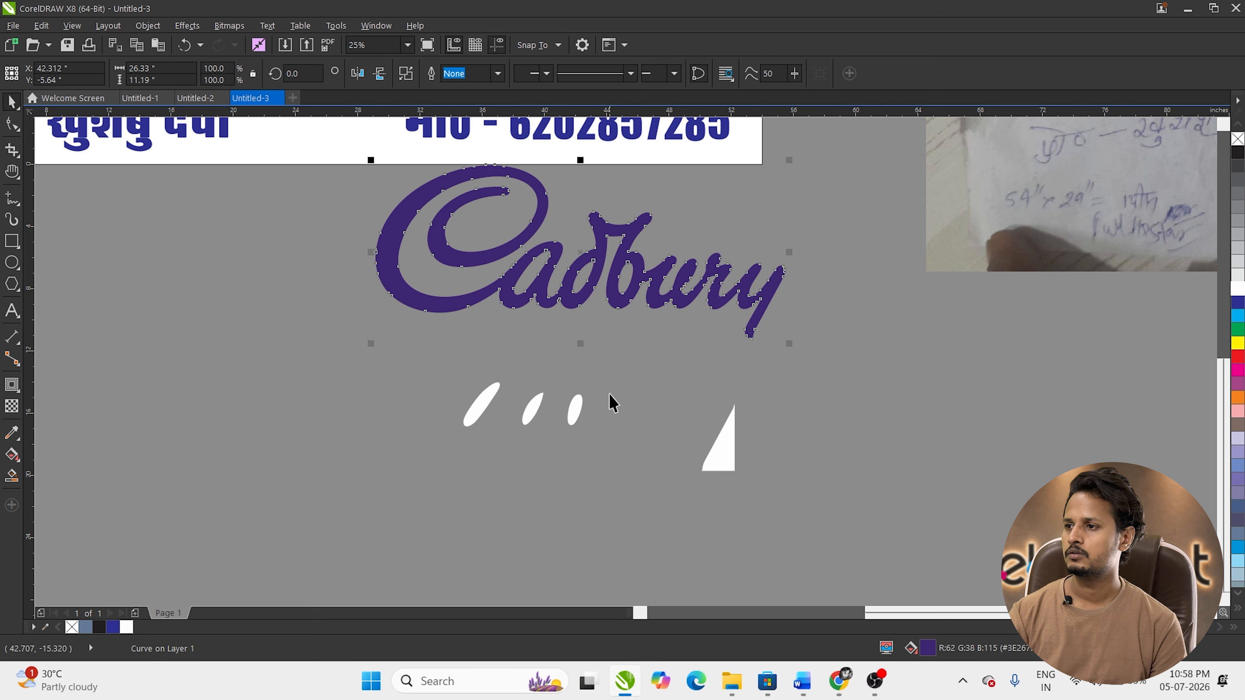
scroll(588, 402, down, 3)
scroll(584, 338, up, 2)
scroll(550, 340, down, 2)
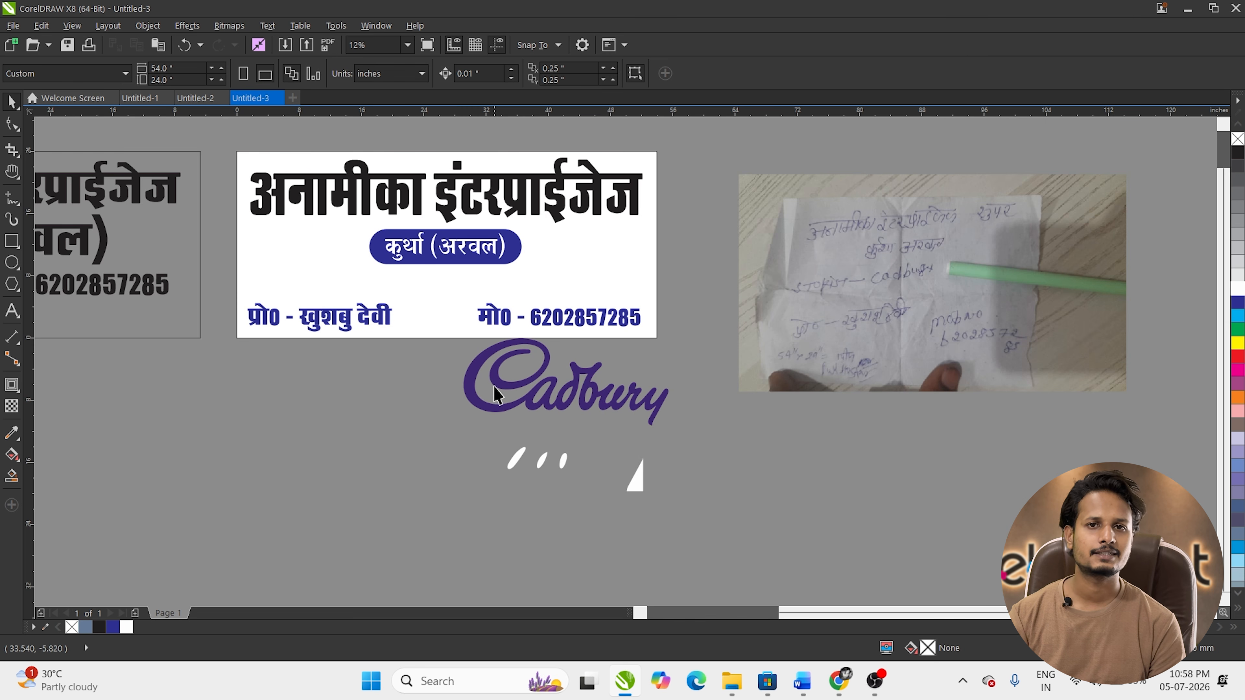
Step: Set the proprietor line to the RAJ 04 font and move it above the shop-name heading
key(h)
drag(399, 324, 424, 396)
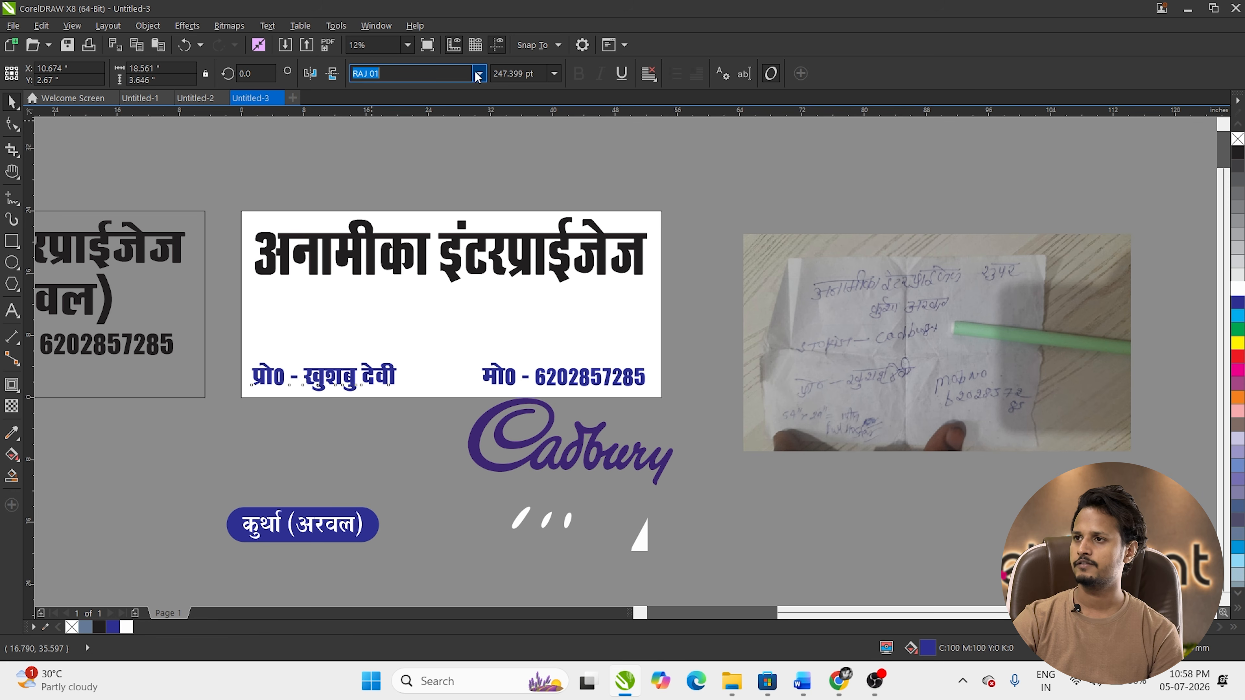
click(478, 74)
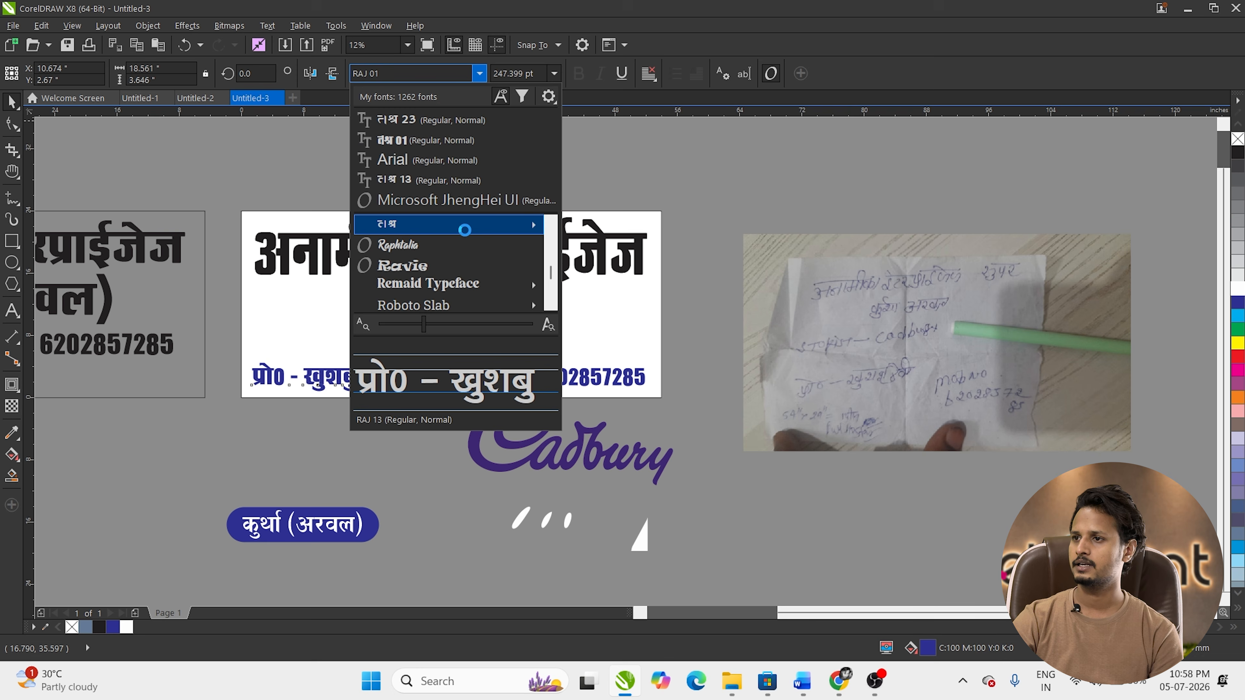
mouse_move(455, 229)
click(626, 158)
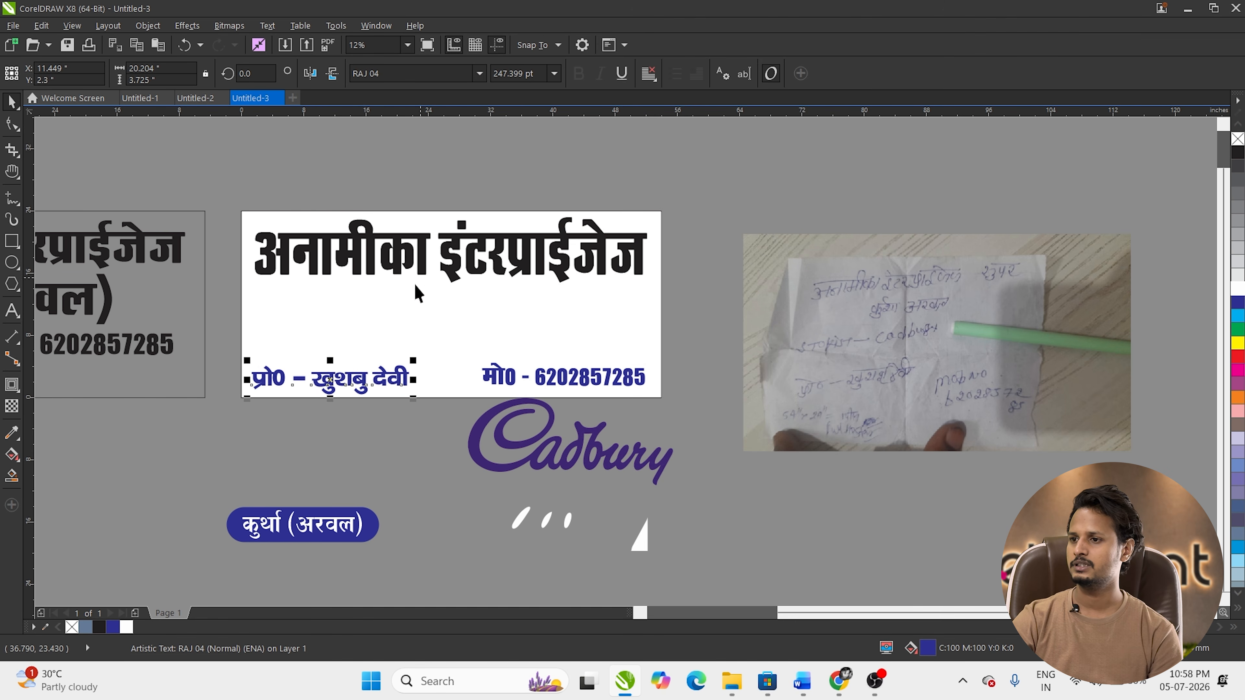
drag(355, 383, 354, 273)
shift+click(359, 256)
click(352, 239)
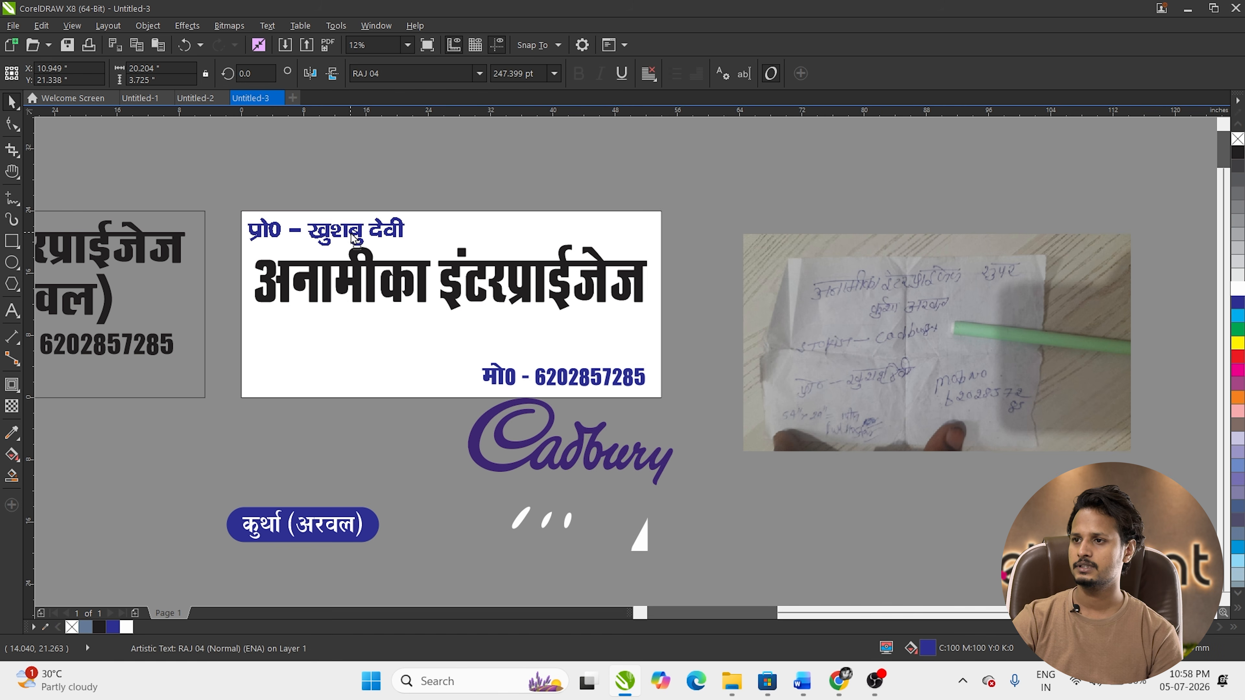
click(357, 274)
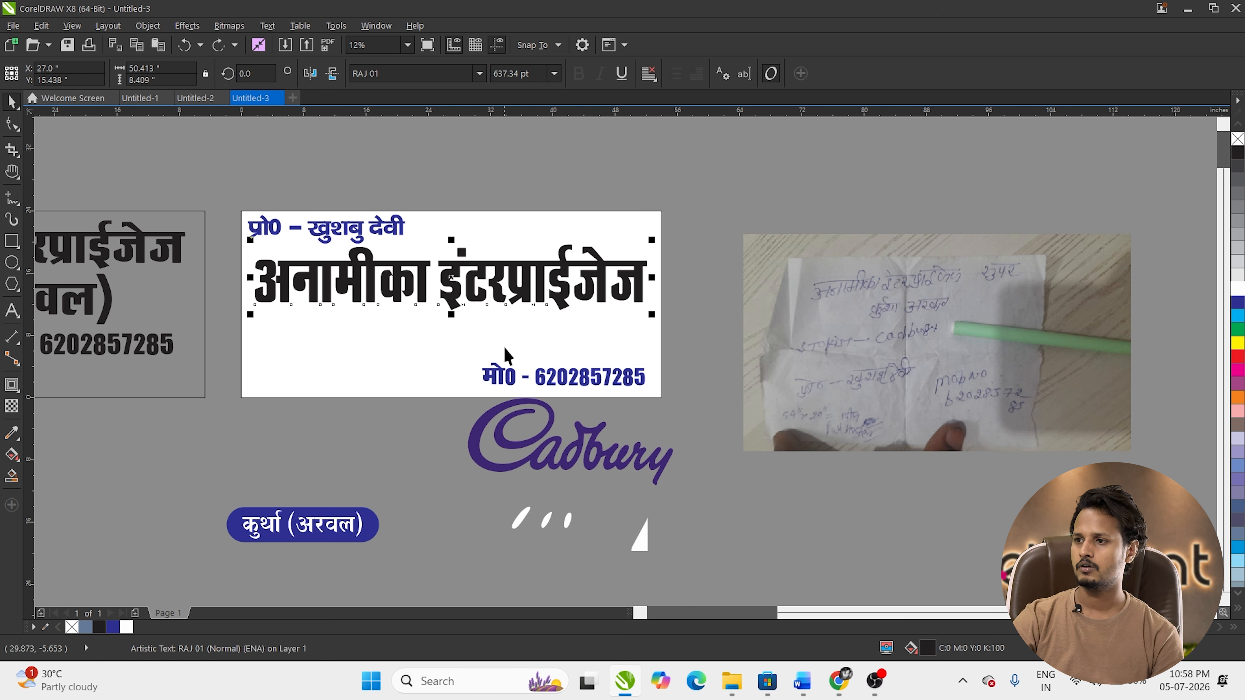
Step: Shrink the white board rectangle into a bottom strip and move the location text onto it
click(455, 350)
drag(453, 211, 469, 349)
click(415, 498)
drag(296, 515, 368, 383)
click(444, 397)
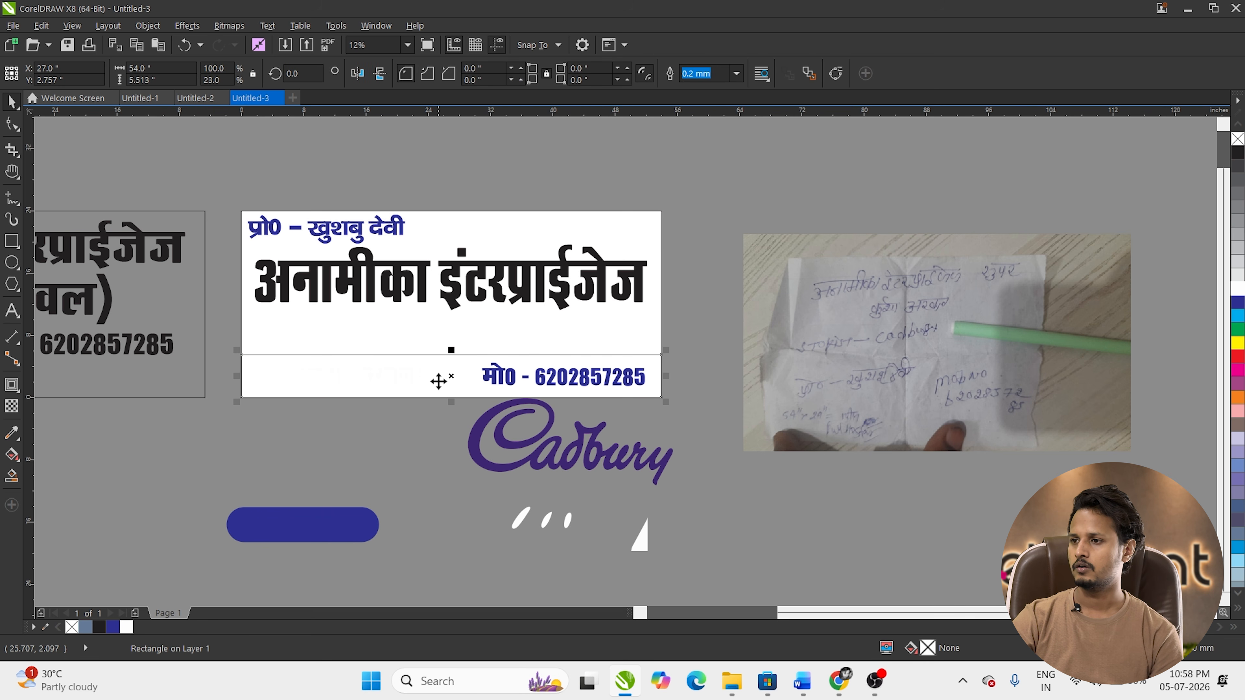
Step: Fill the bottom strip with the Cadbury logo's purple using the Color Eyedropper
click(12, 436)
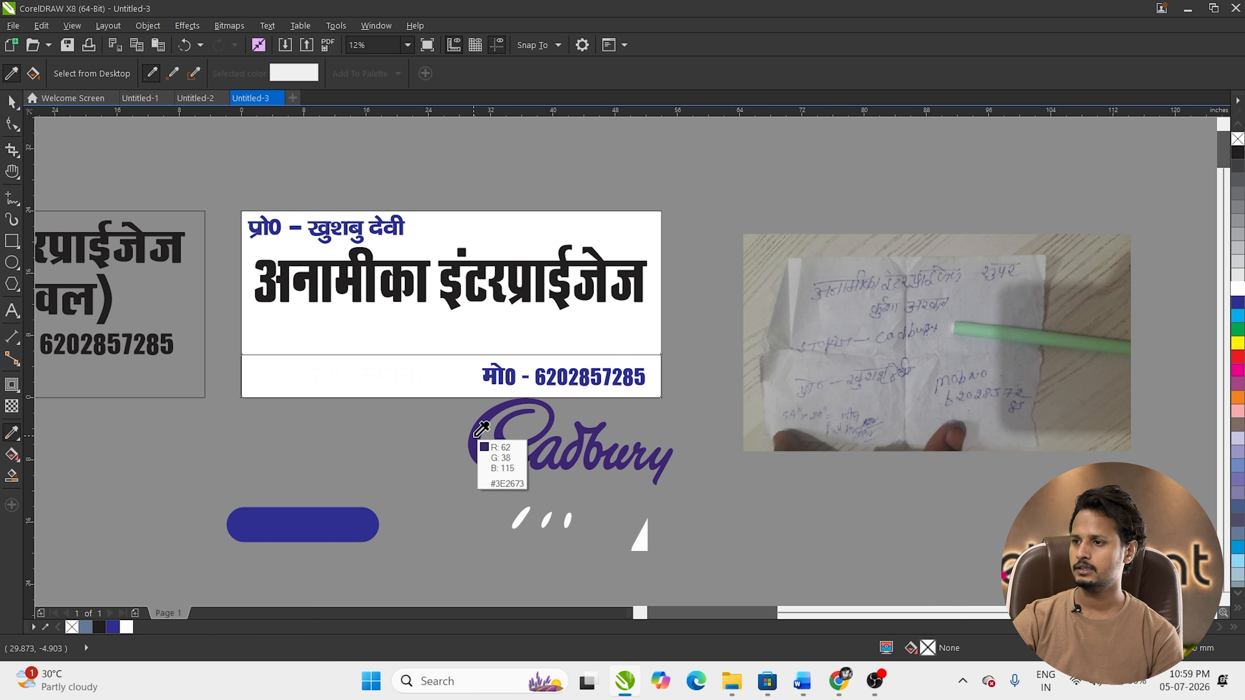
click(474, 418)
click(461, 380)
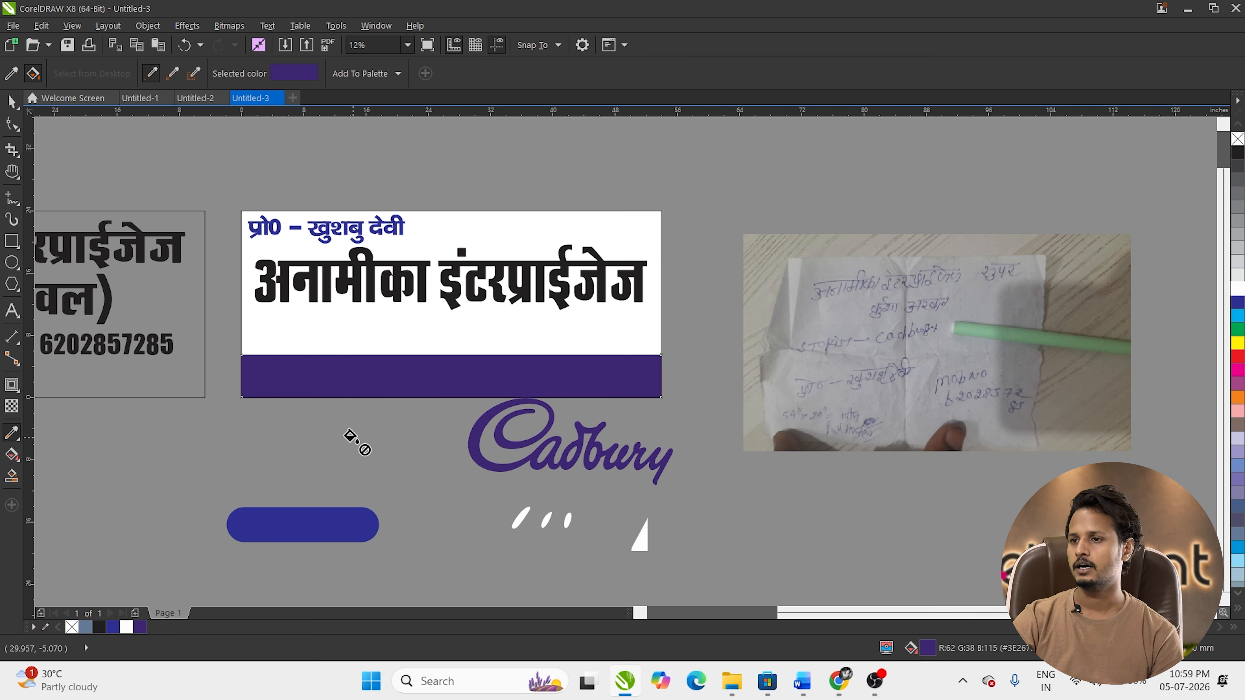
key(space)
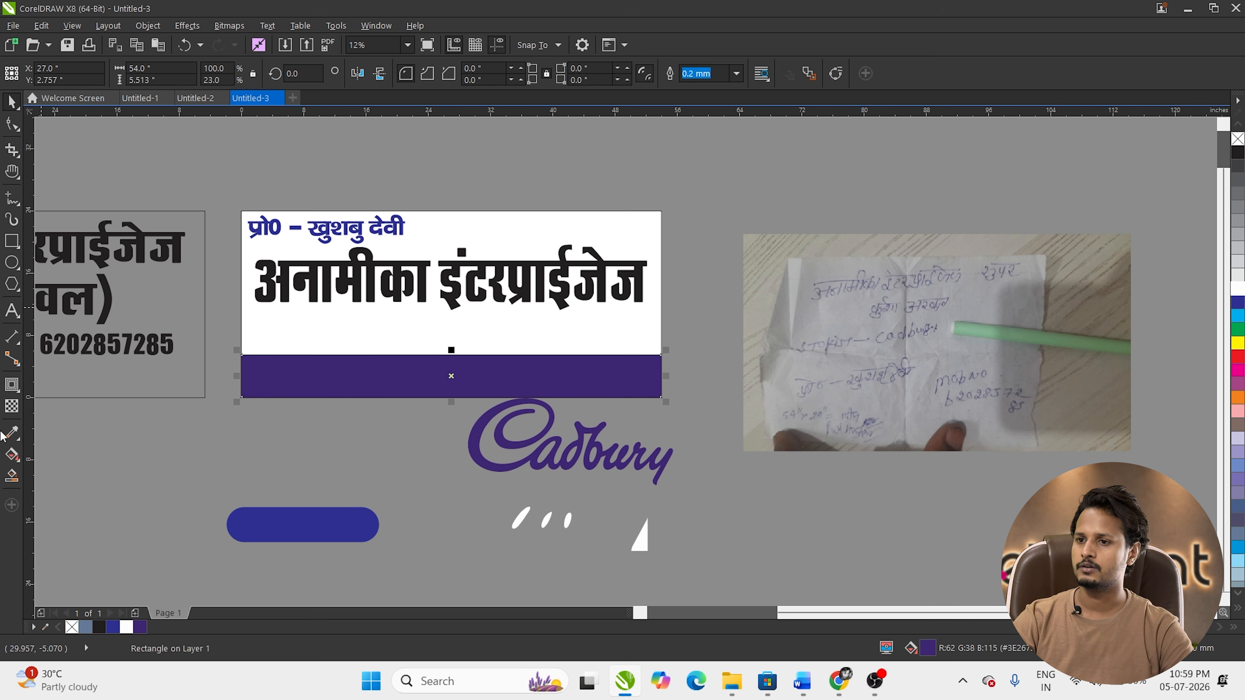
click(11, 432)
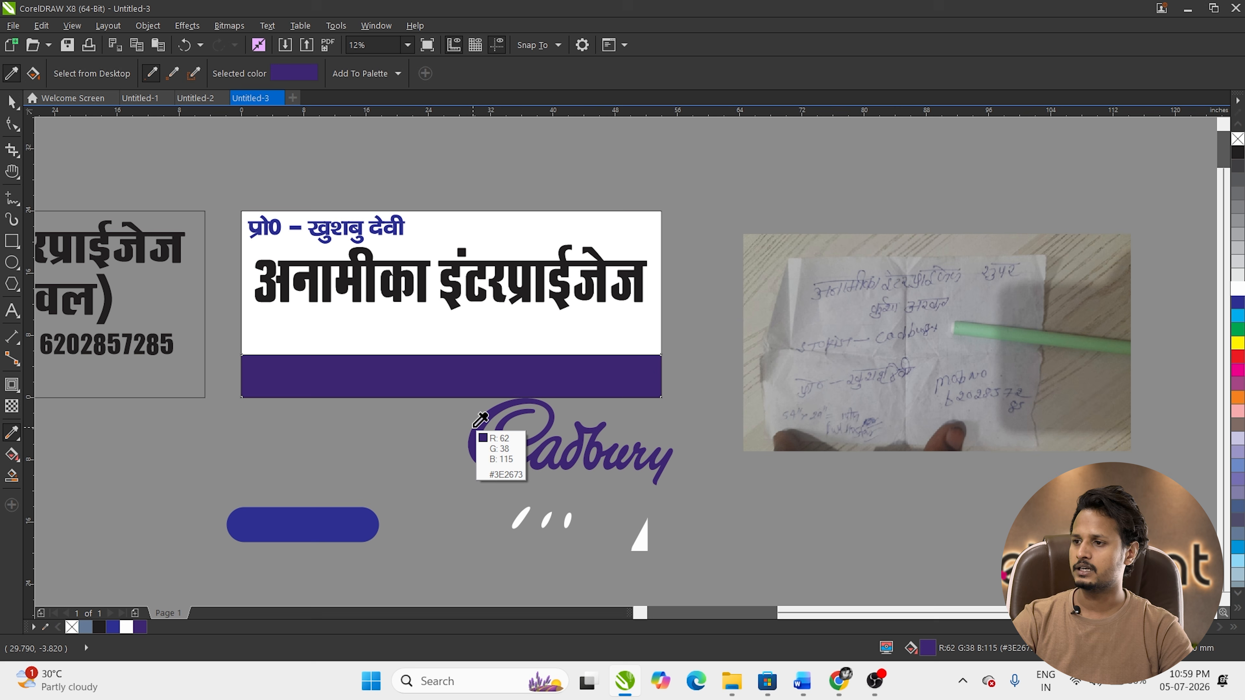
key(space)
click(466, 378)
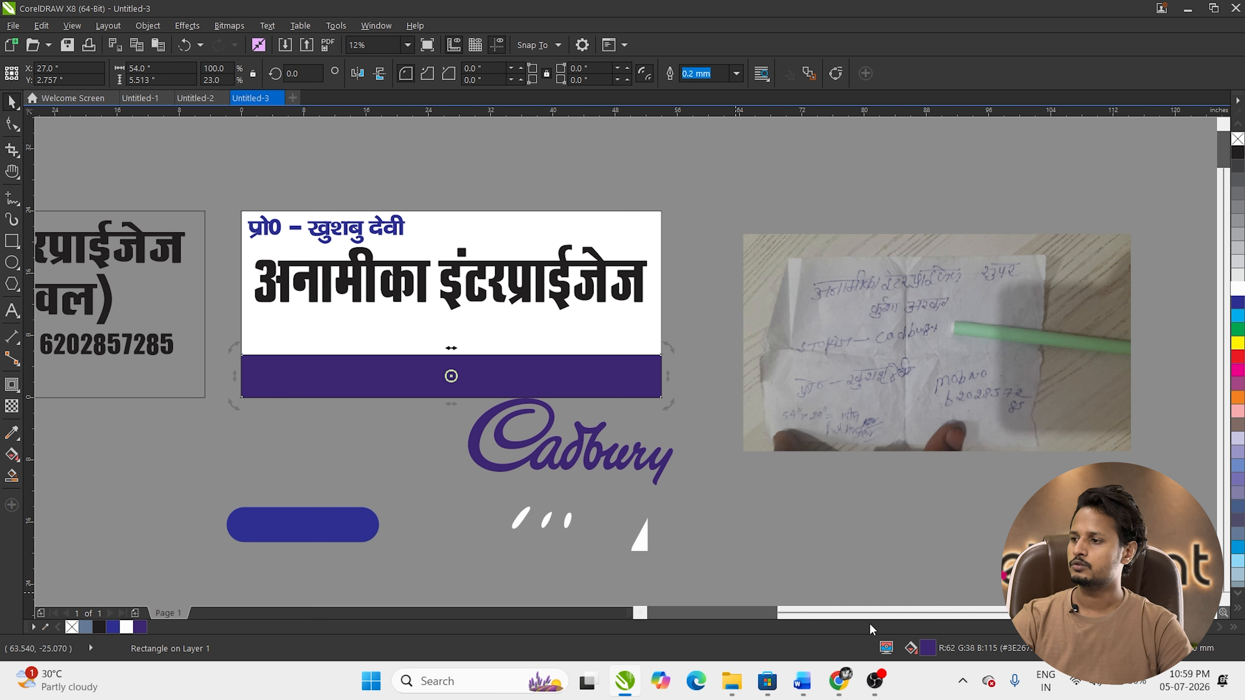
Step: Redefine the strip's fill in the CMYK model as 95/100/17/24
double_click(926, 650)
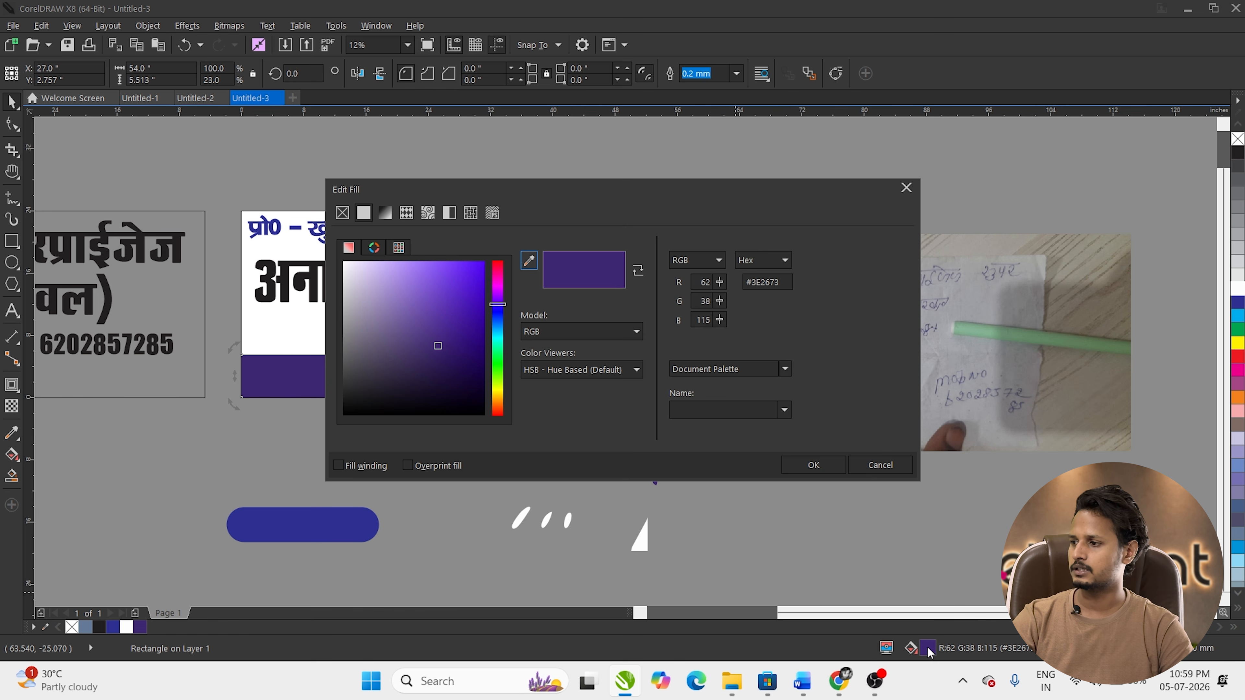
click(570, 338)
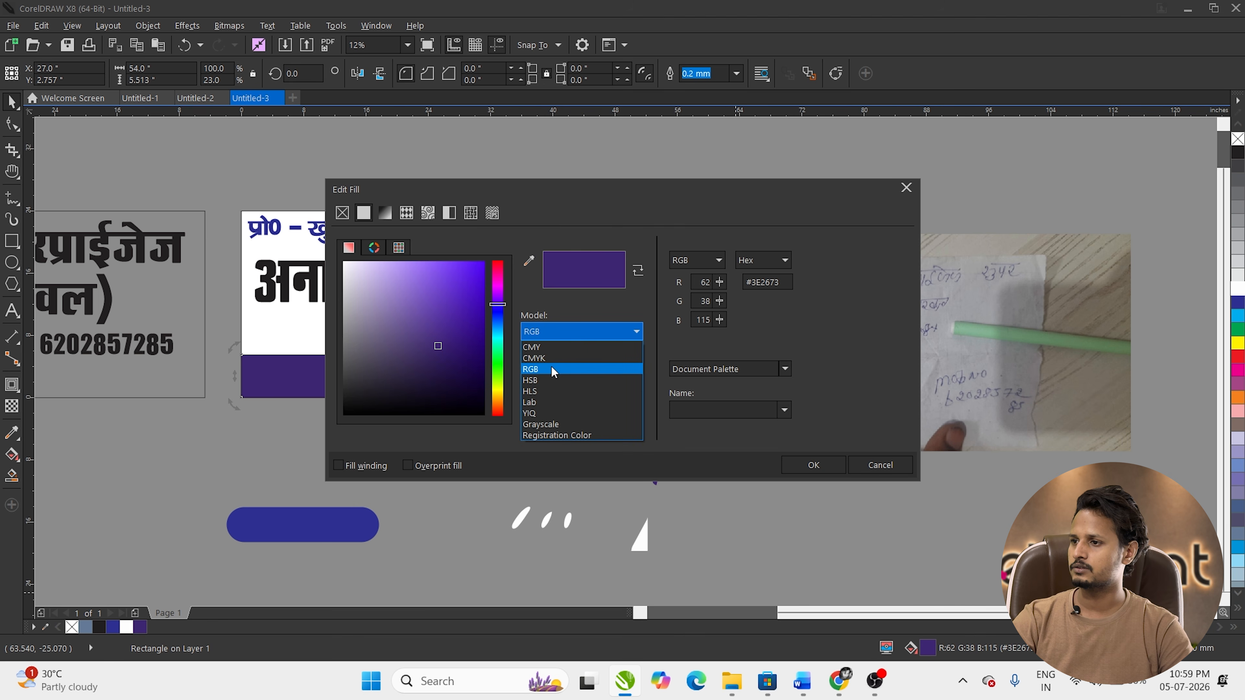
click(553, 357)
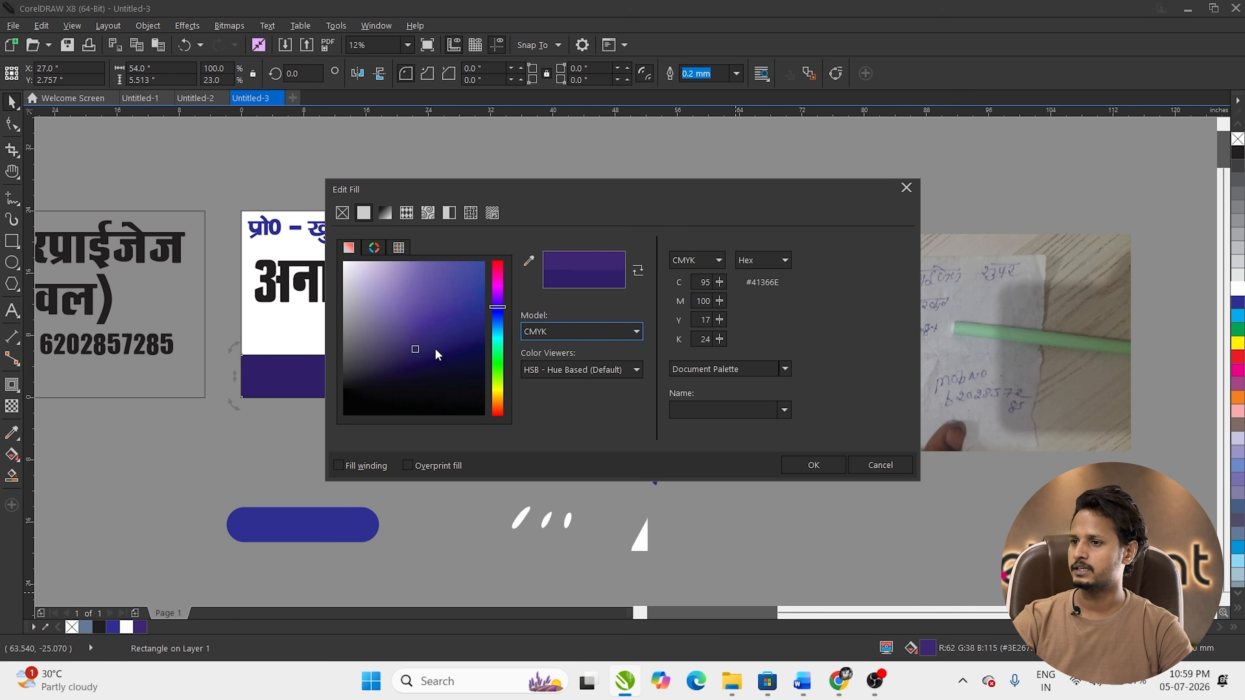
click(839, 472)
click(825, 483)
click(422, 378)
alt+click(422, 377)
key(alt+space)
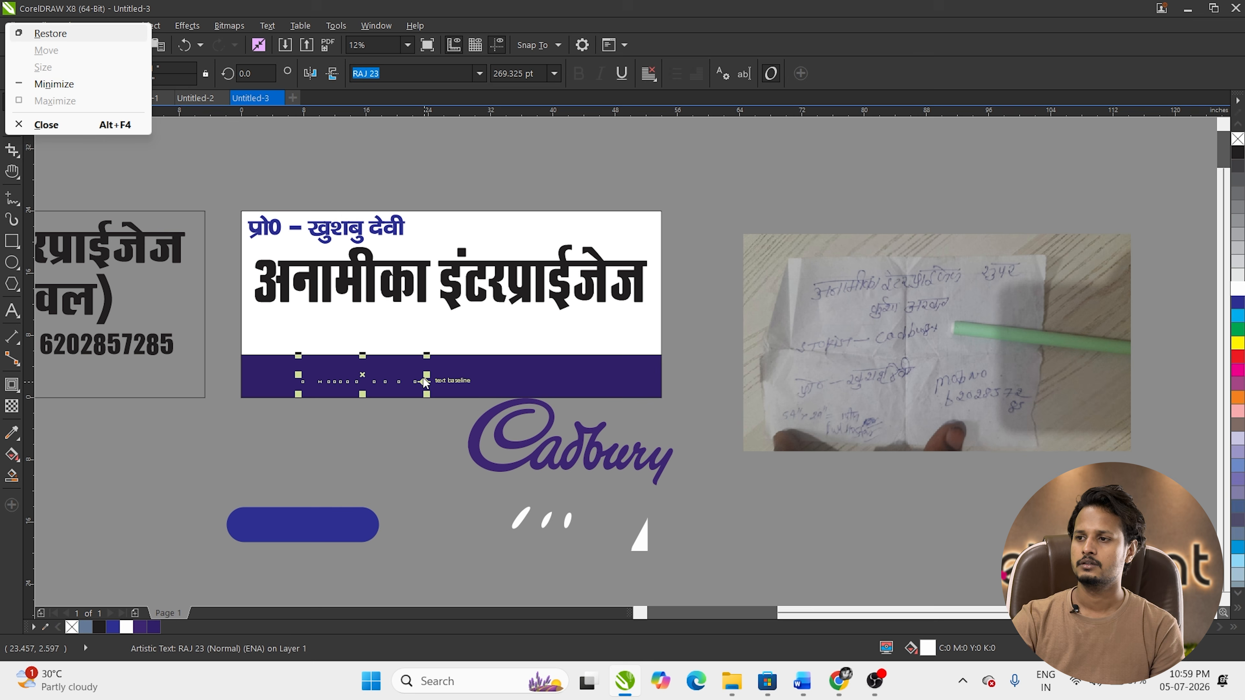
Step: Bring the two hidden texts in front of the strip, fill them white and remove the outline
click(460, 341)
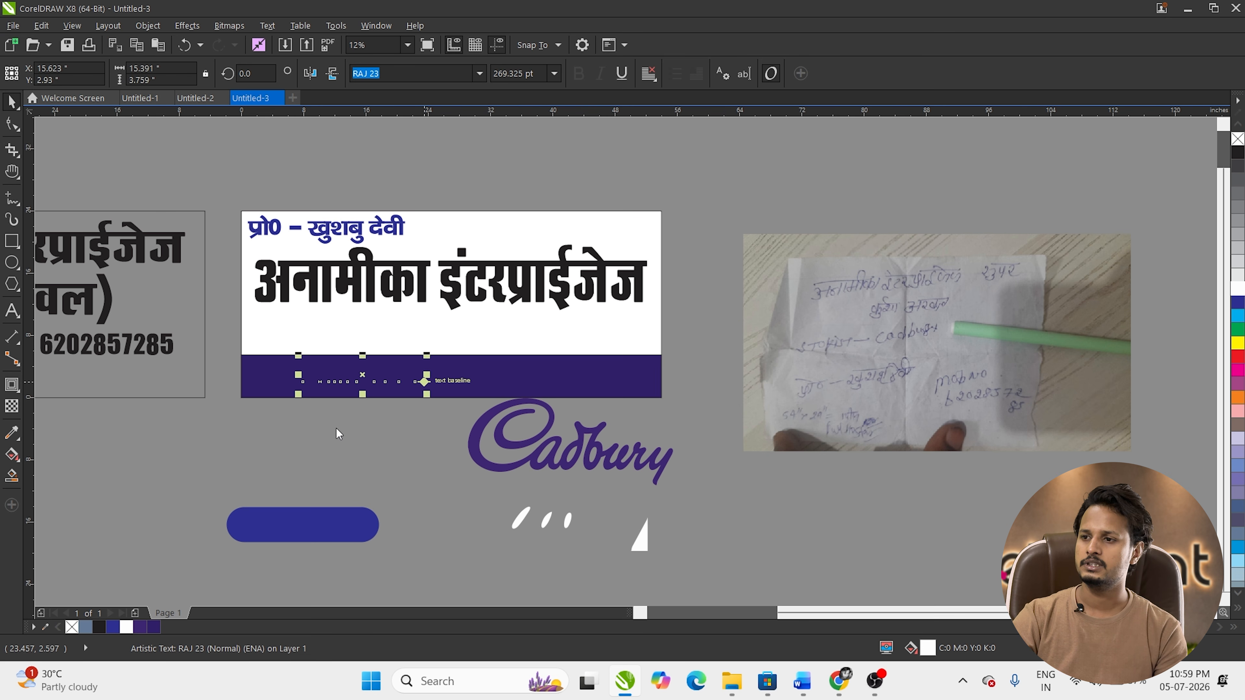
click(297, 411)
drag(700, 346, 713, 353)
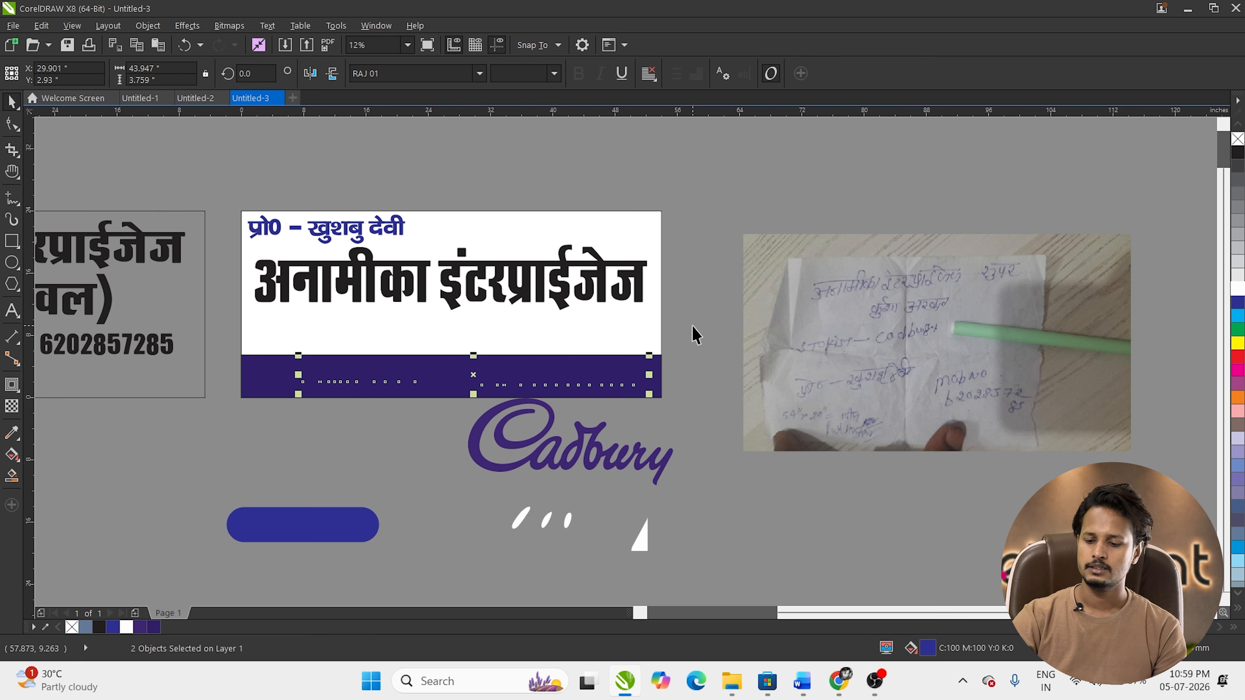
key(shift+Page_Up)
click(1237, 288)
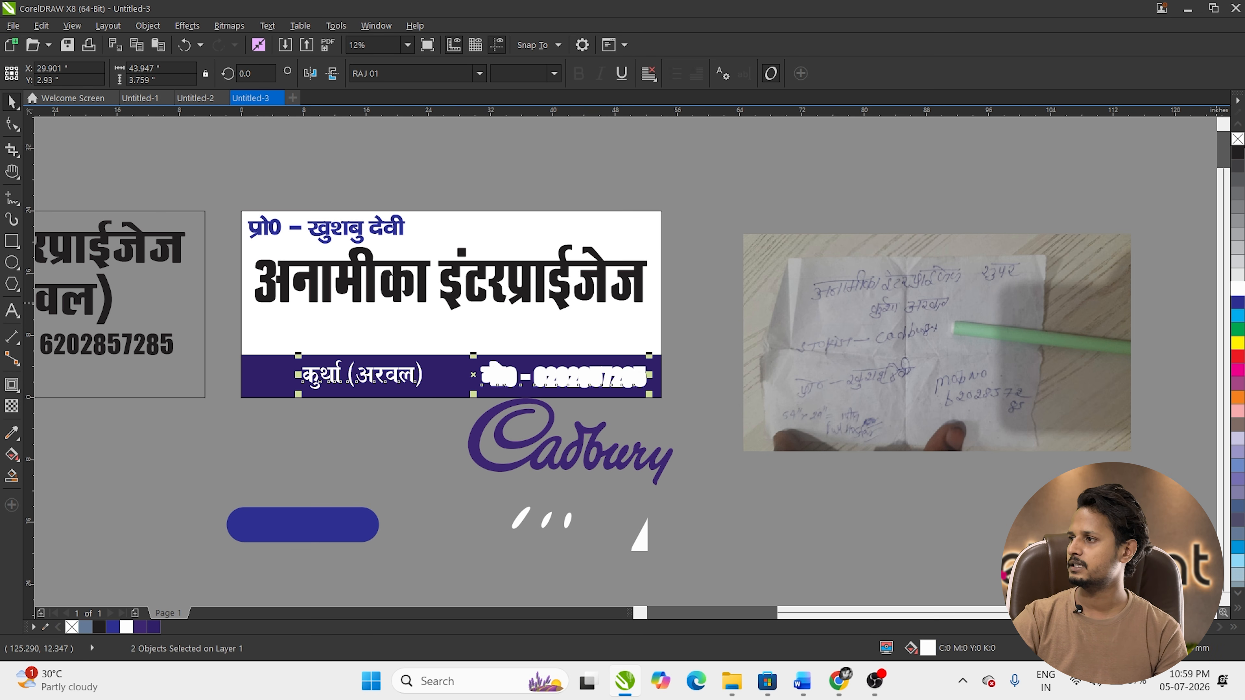
right_click(1238, 139)
click(814, 472)
Step: Copy the mobile number's text properties onto the location text and shift it left
click(354, 378)
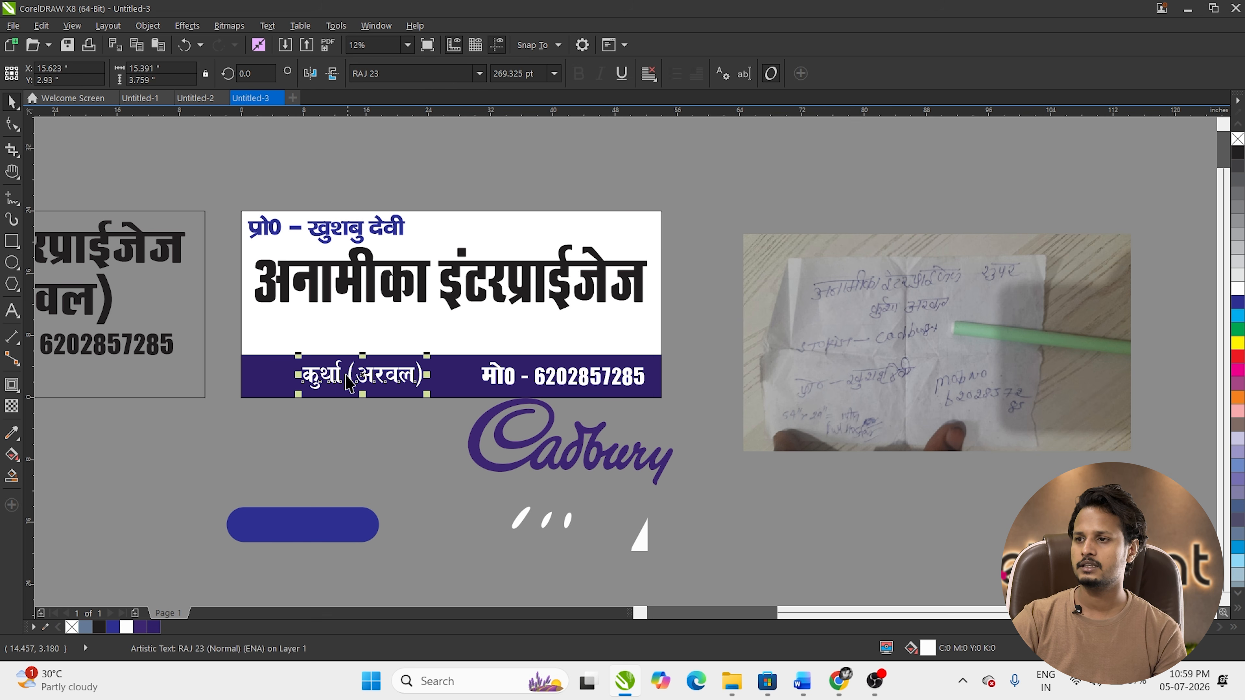
key(ctrl+shift+a)
key(Return)
click(512, 380)
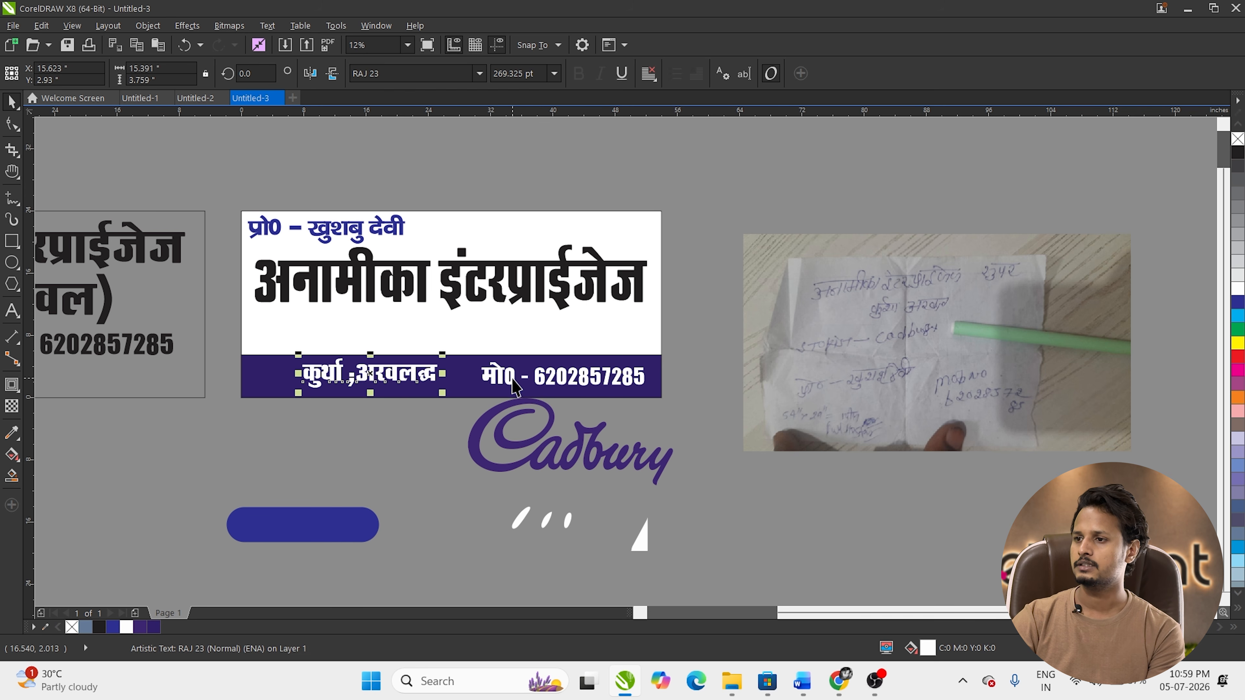
drag(426, 380, 363, 386)
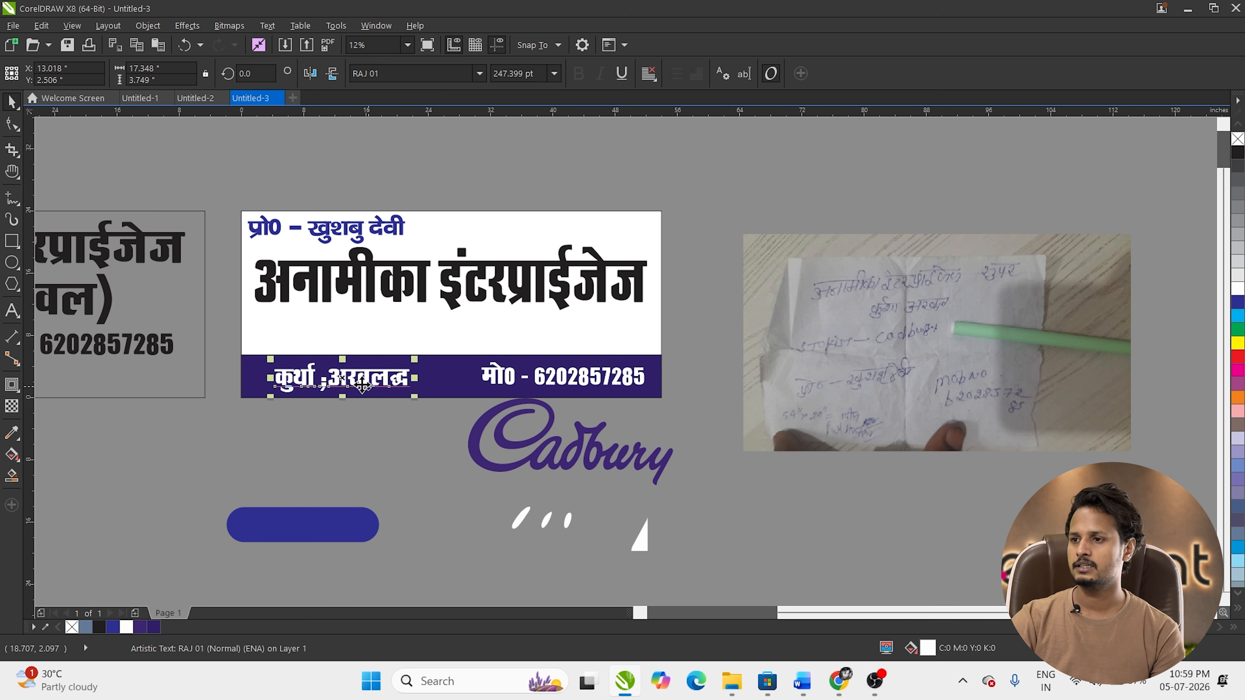
Step: Fix the brackets and stray characters around the place name in the location text
double_click(329, 388)
key(BackSpace)
text(0)
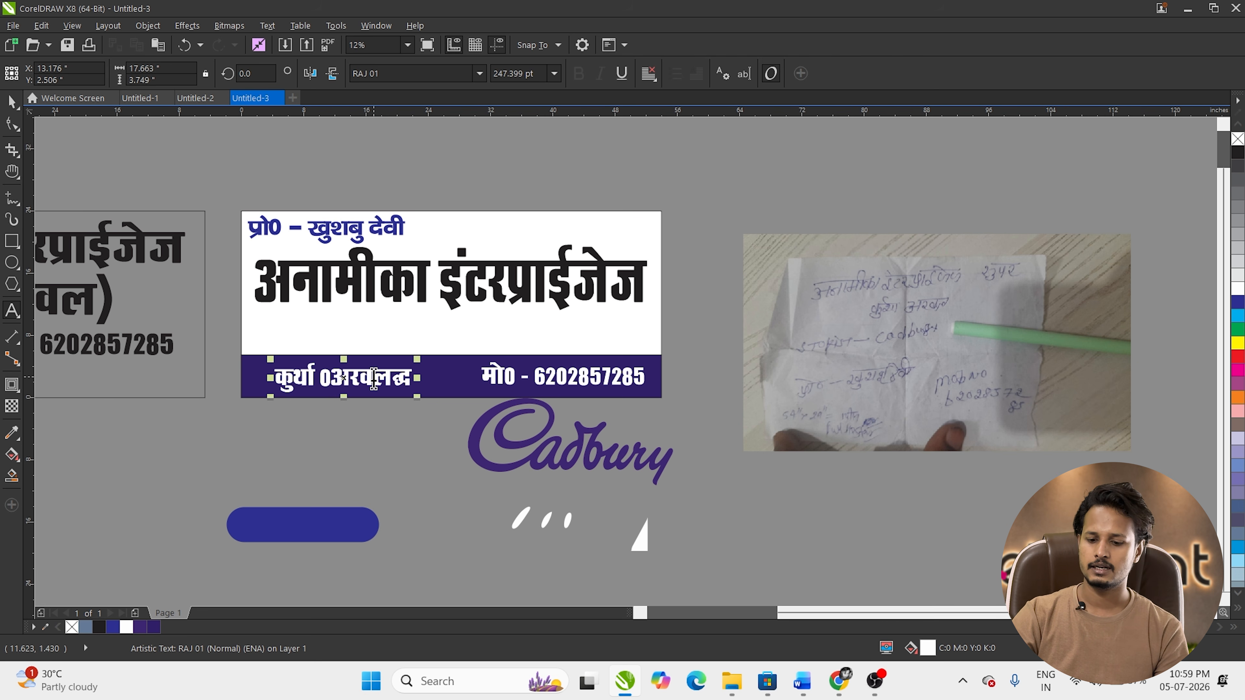
key(BackSpace)
text(()
text(()
key(Right)
key(Right)
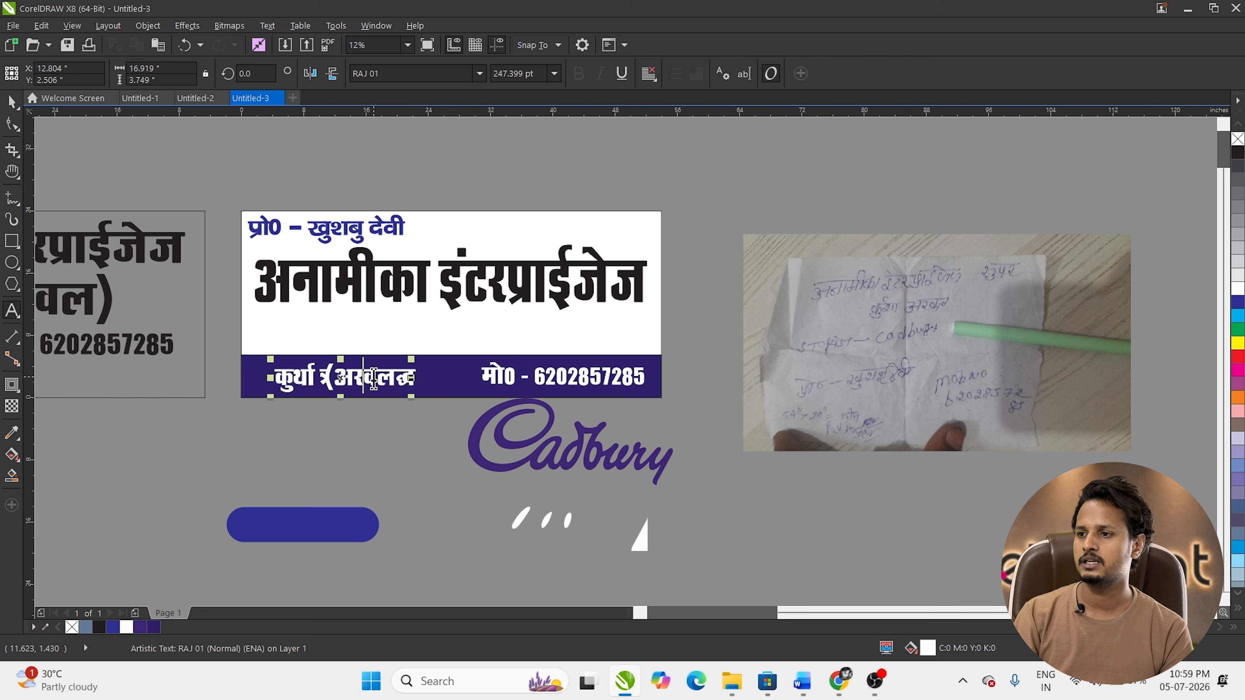
key(BackSpace)
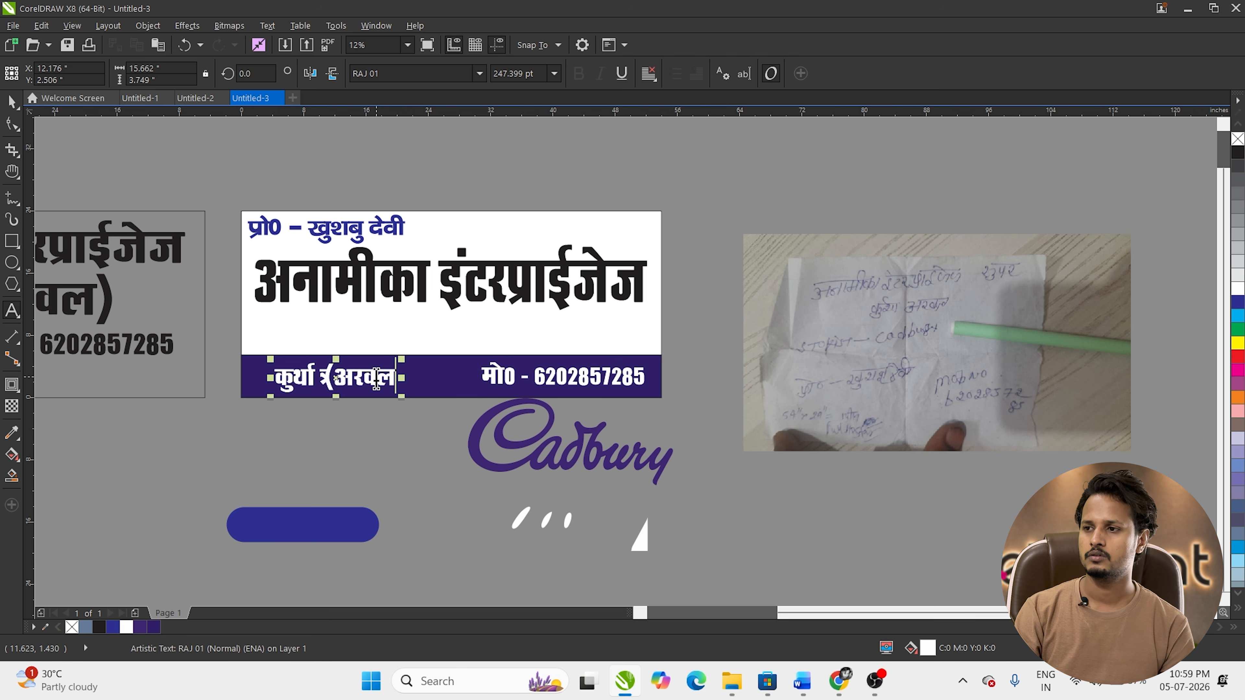
text())
key(BackSpace)
key(Right)
key(Right)
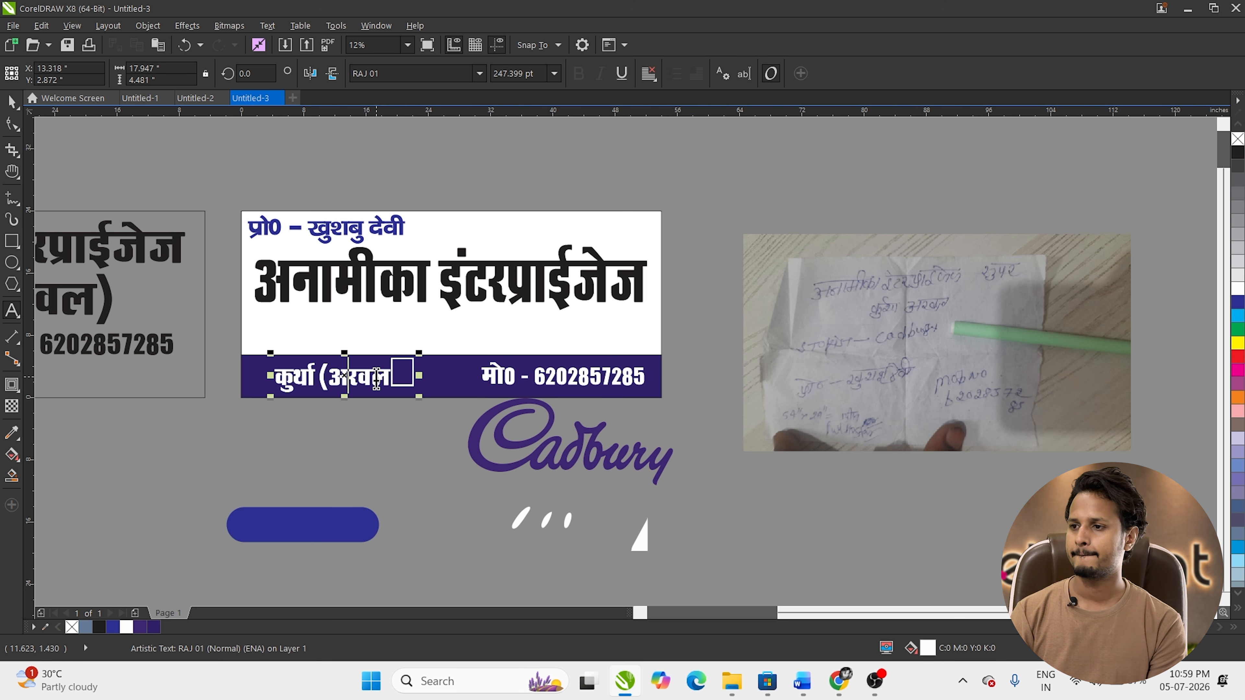
key(Delete)
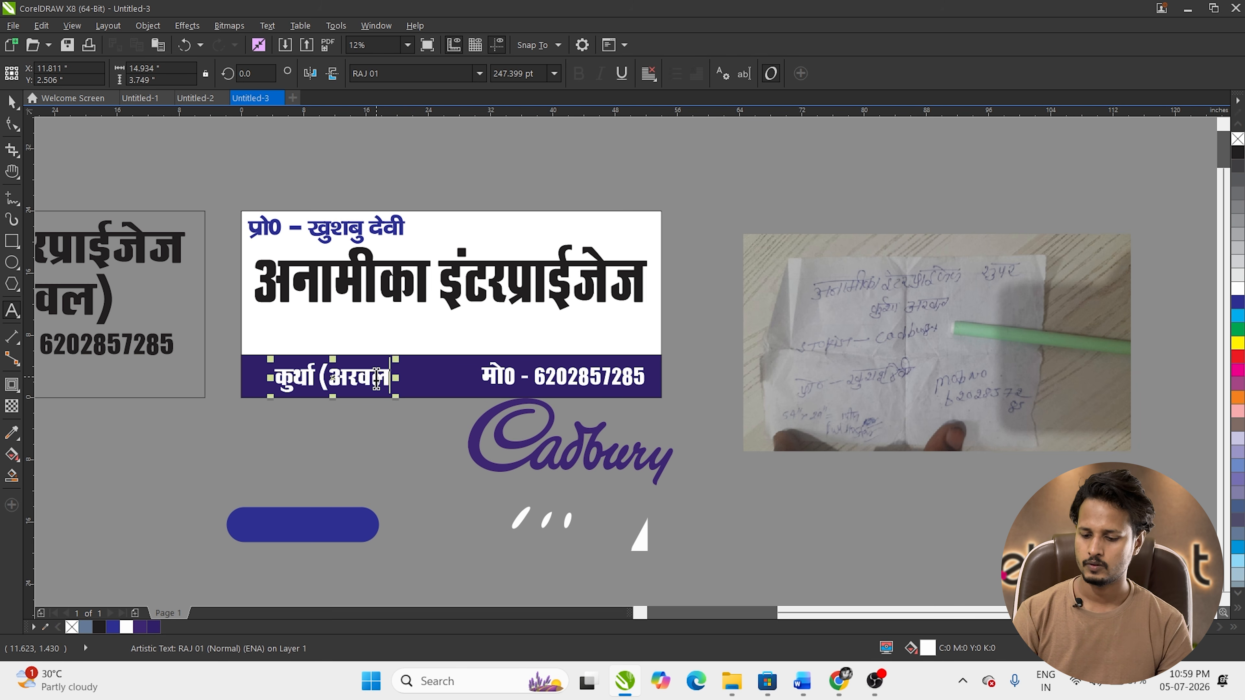
key(ctrl+space)
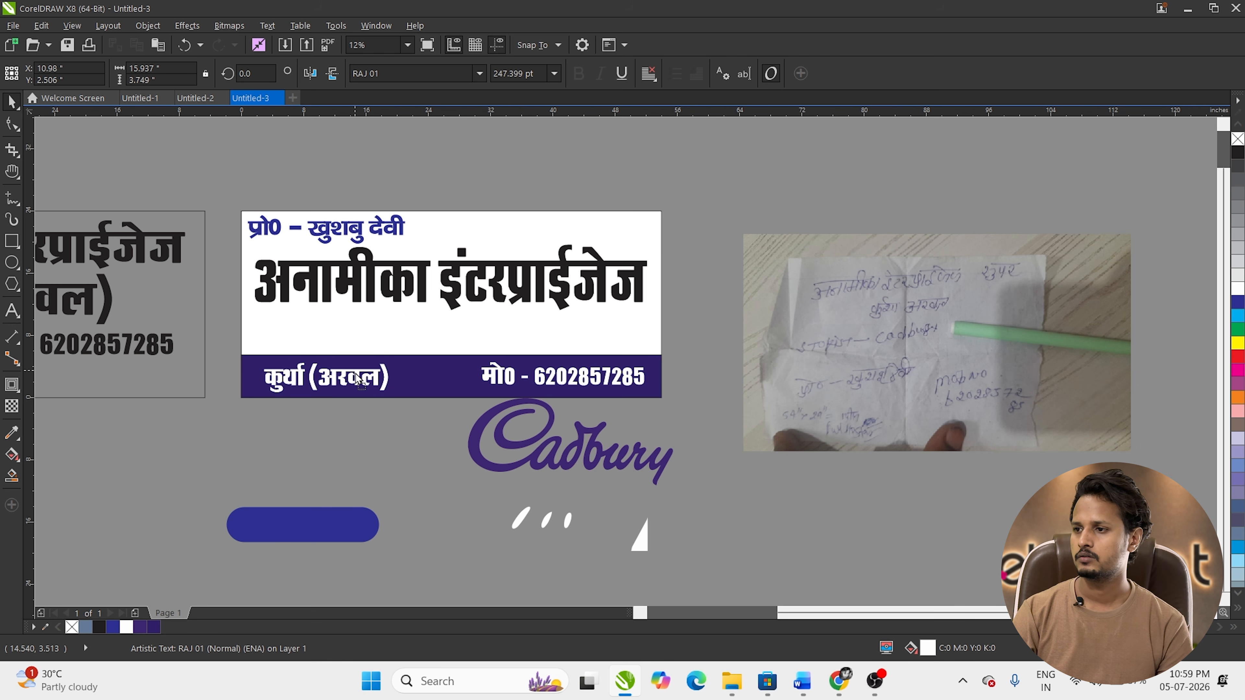
Step: Shift the mobile number slightly left and move the Cadbury logo up onto the white banner
drag(494, 384, 431, 397)
click(373, 387)
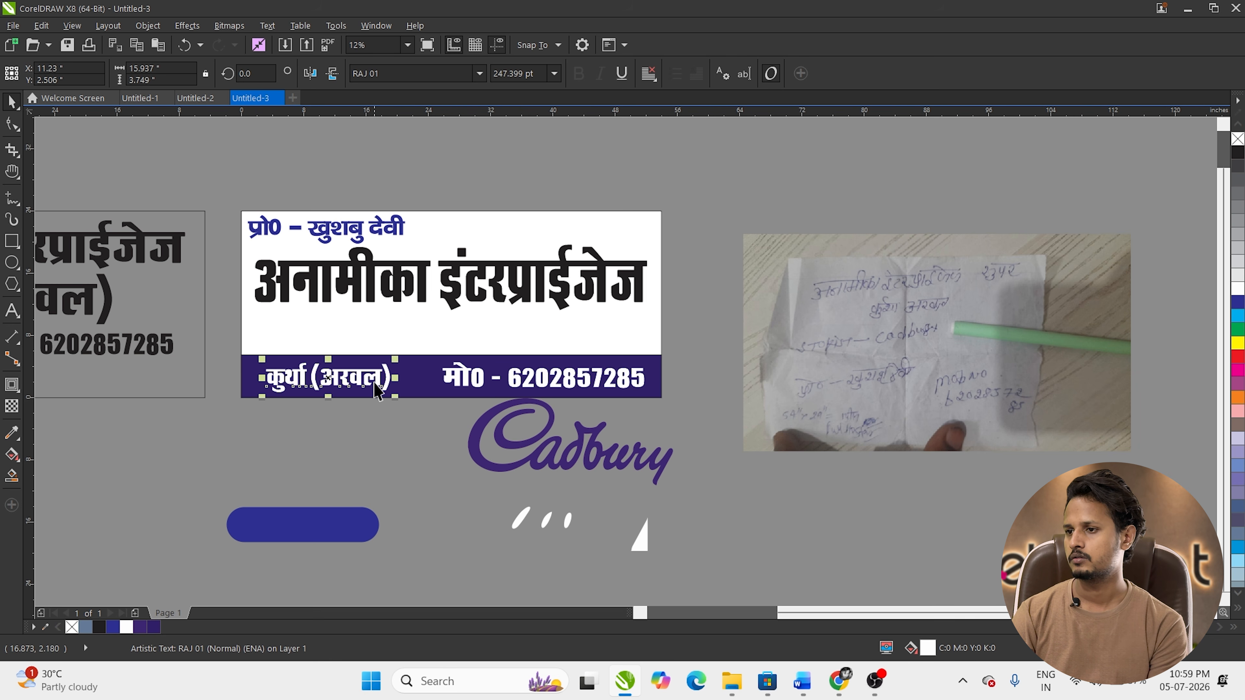
drag(644, 467, 518, 348)
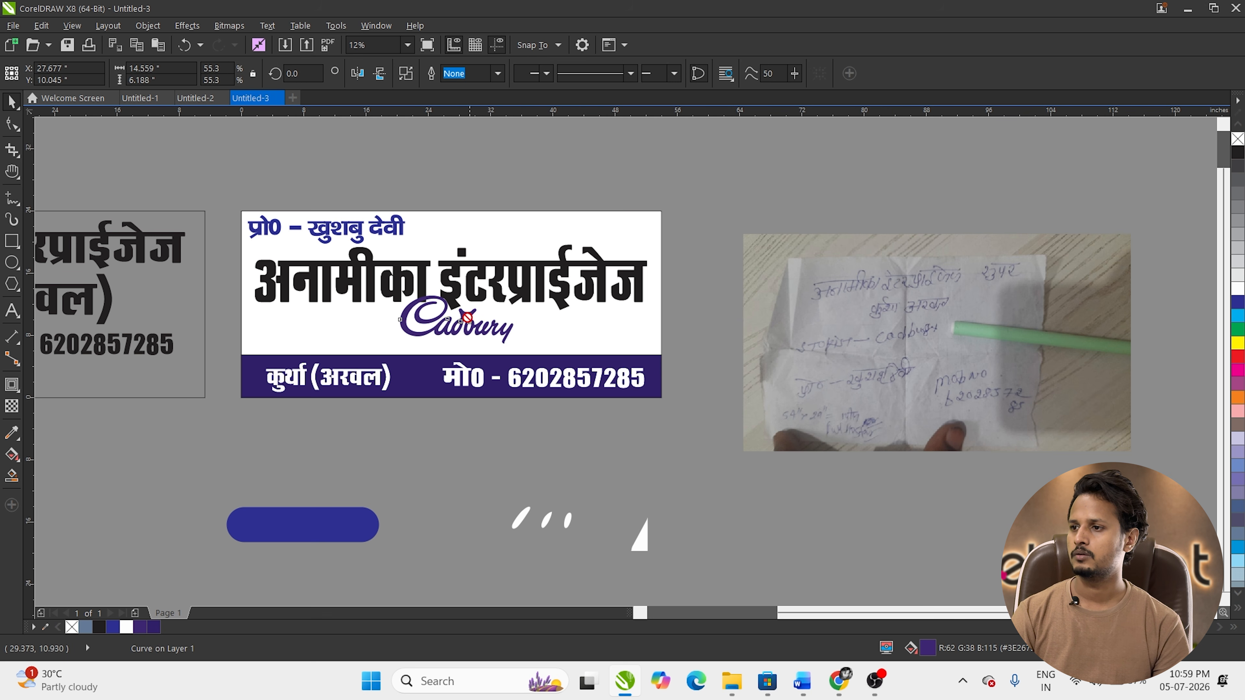
Step: Nudge the Cadbury logo left and down, shrink the proprietor line, and raise the heading slightly
drag(467, 318, 458, 327)
click(454, 482)
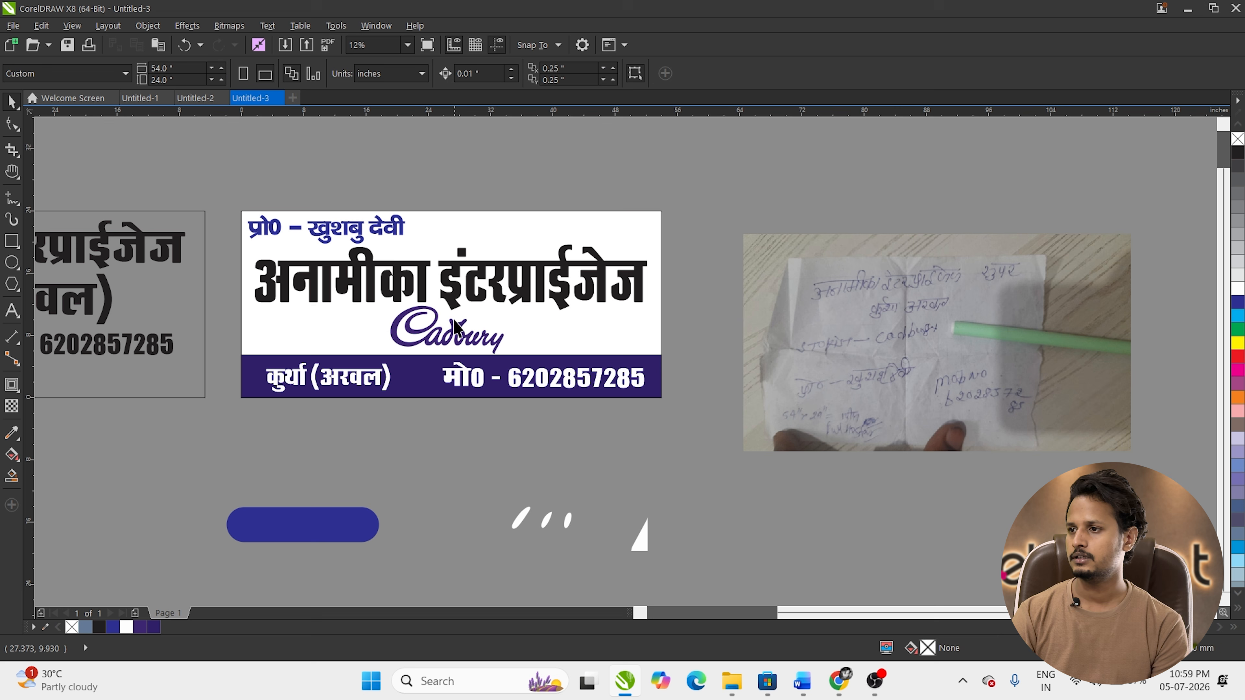
click(456, 301)
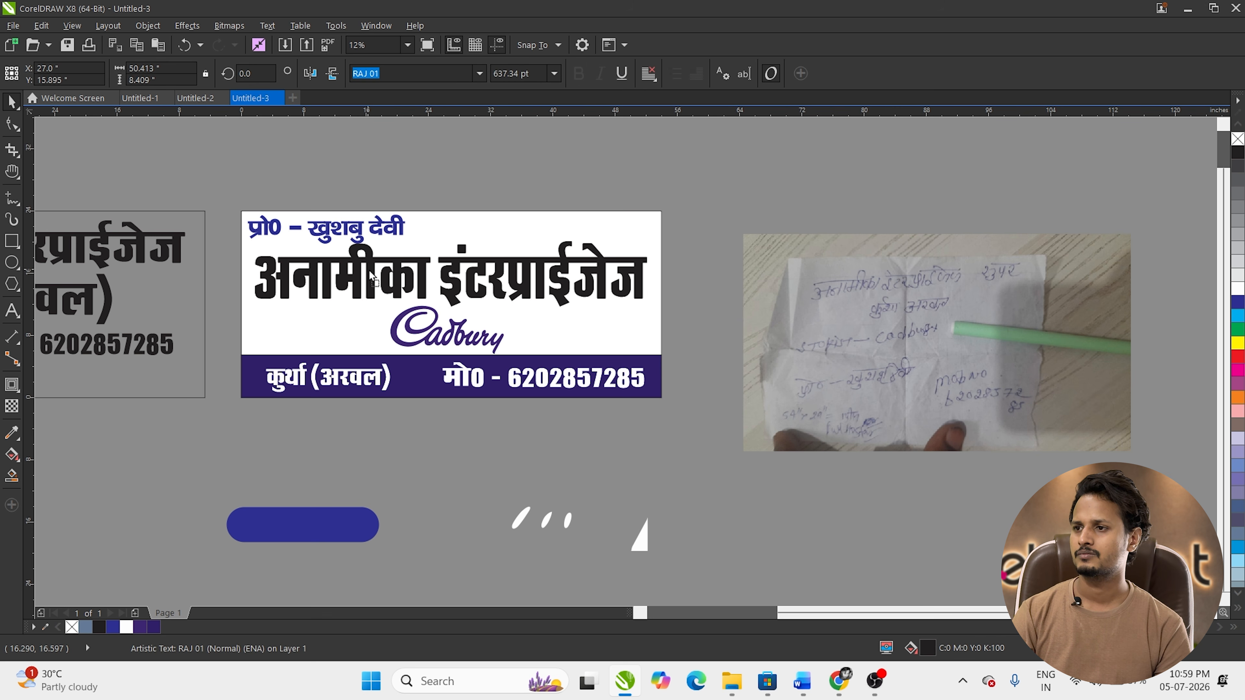
click(367, 232)
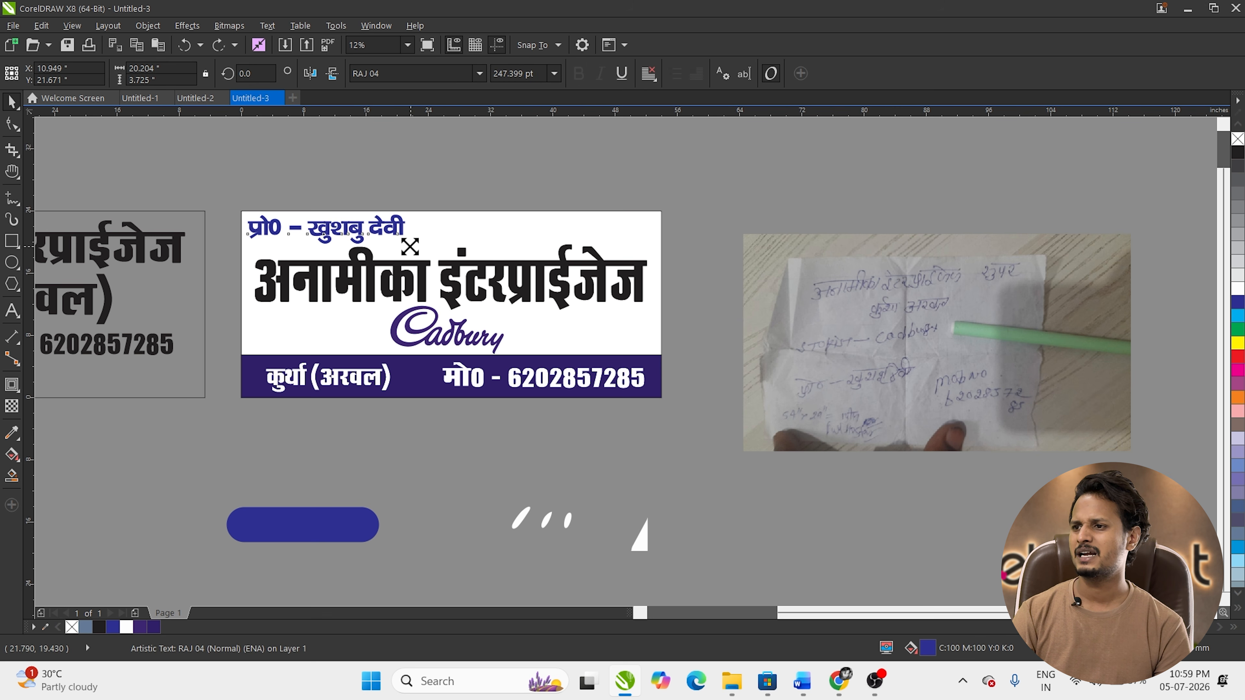
drag(410, 246, 372, 267)
click(372, 272)
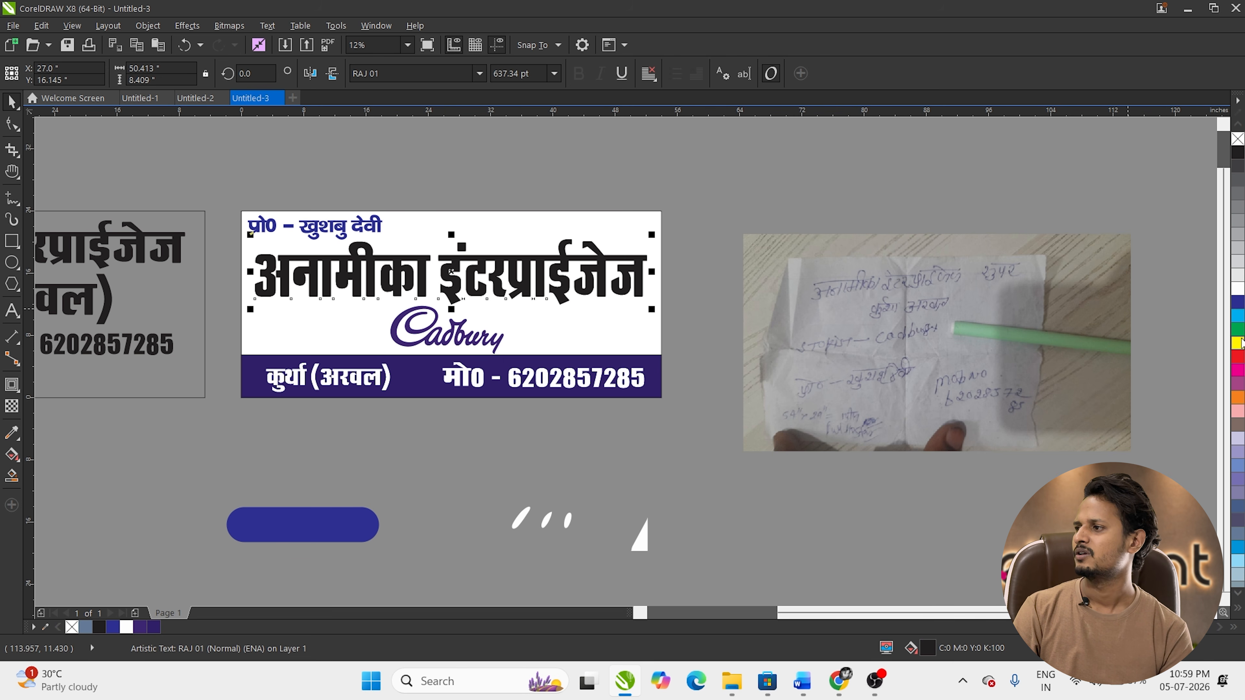
Step: Colour the heading cyan, move it up, and fill the front copy white
click(1238, 316)
scroll(454, 297, up, 2)
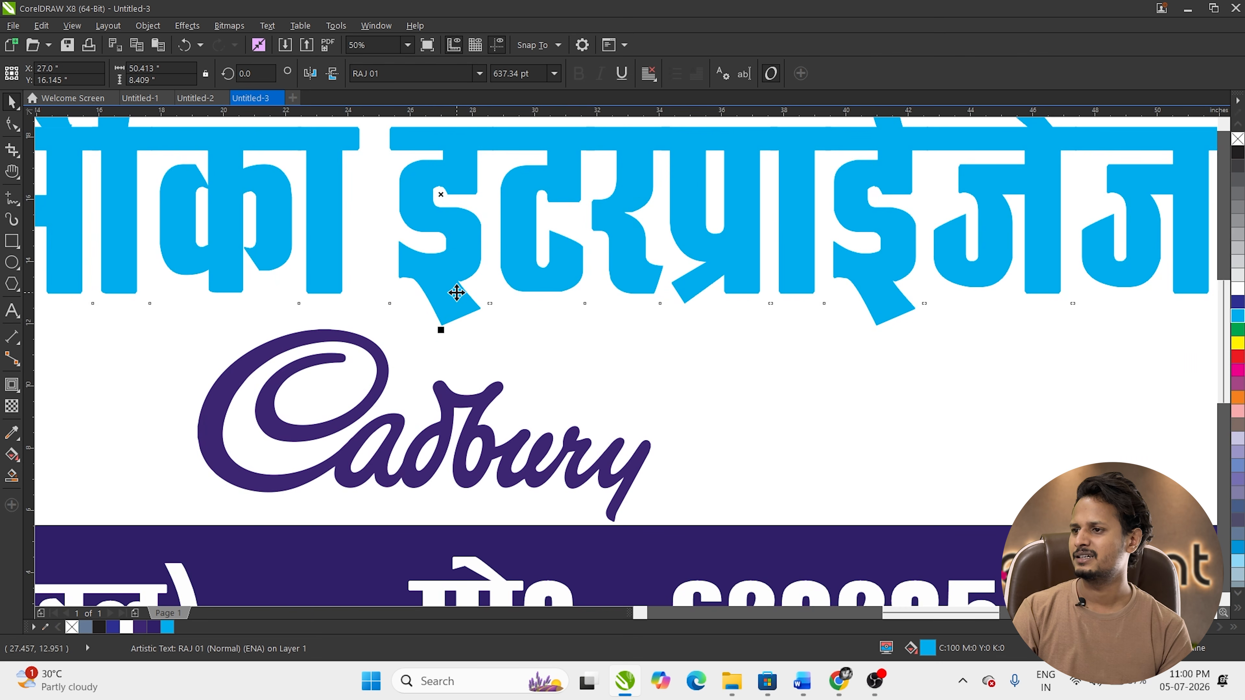
drag(455, 292, 451, 279)
click(1237, 288)
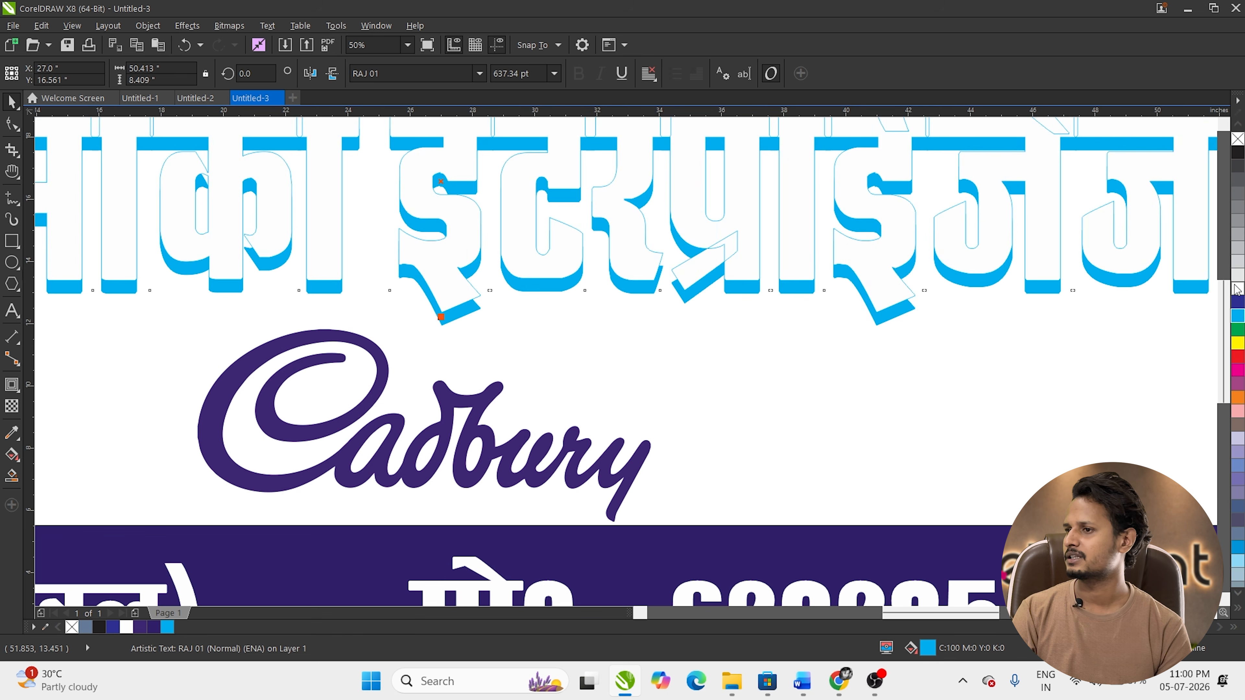
Step: Blend the white heading into its cyan copy to form a stepped 3D shadow
click(14, 387)
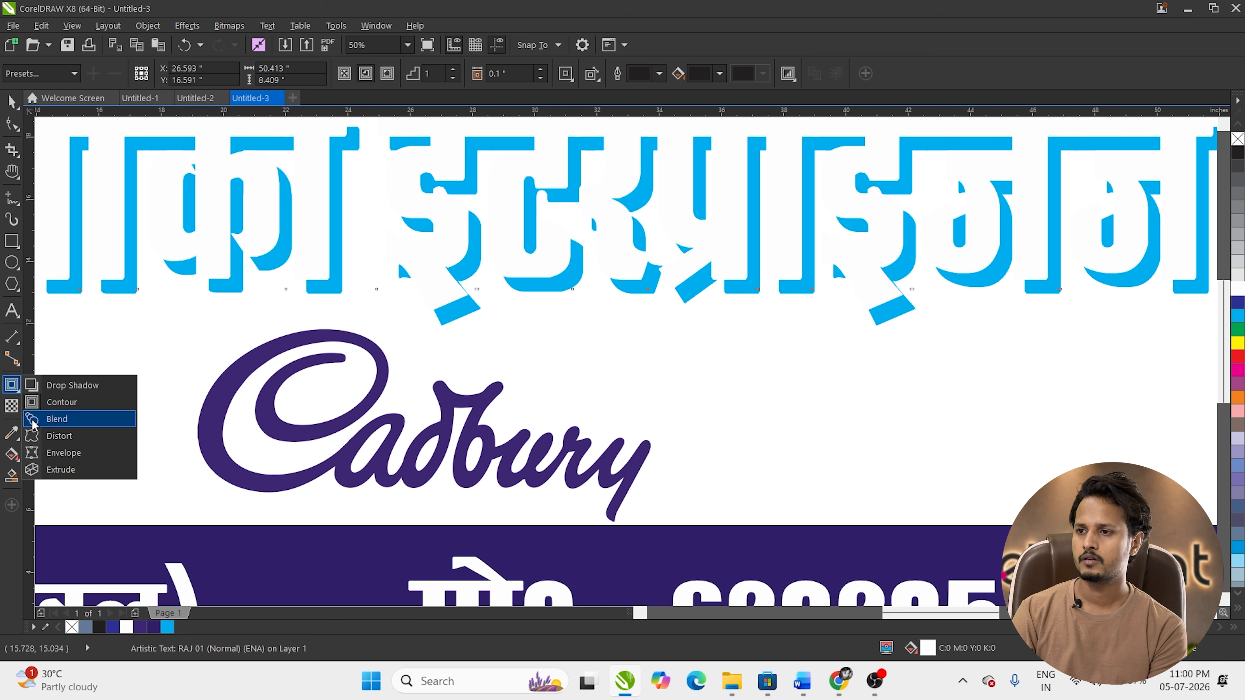
click(57, 418)
drag(464, 312, 472, 328)
scroll(455, 314, down, 1)
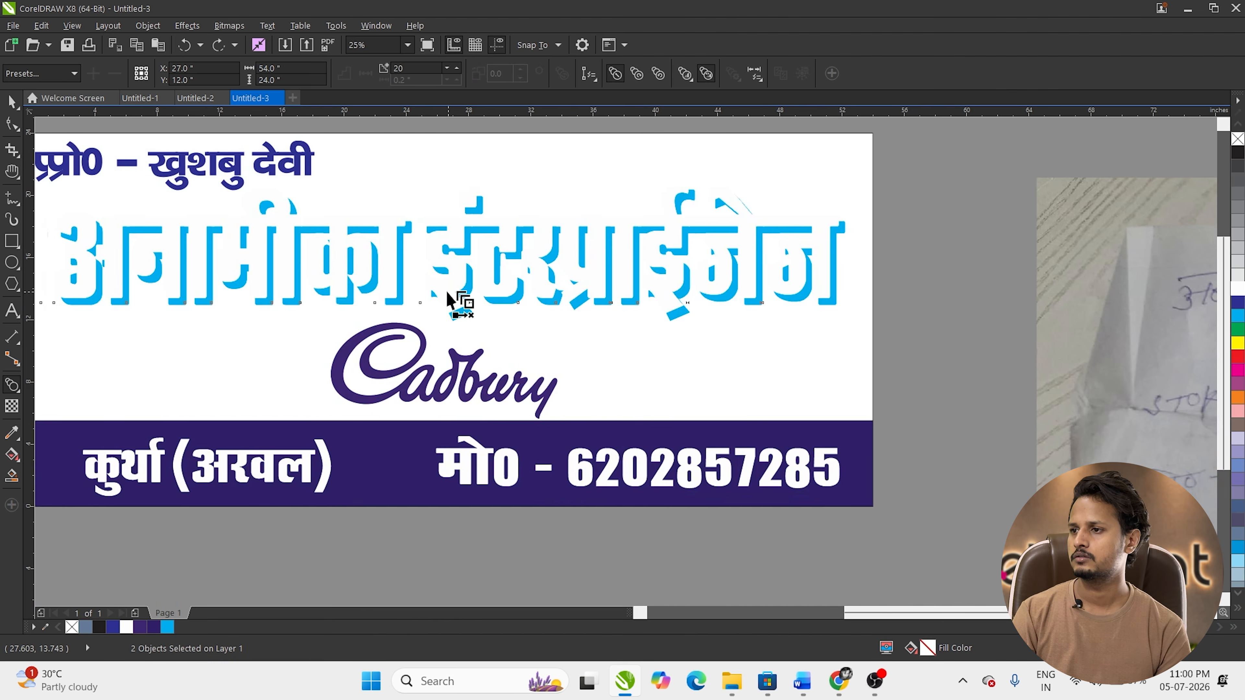
scroll(458, 306, up, 1)
scroll(455, 313, down, 2)
key(space)
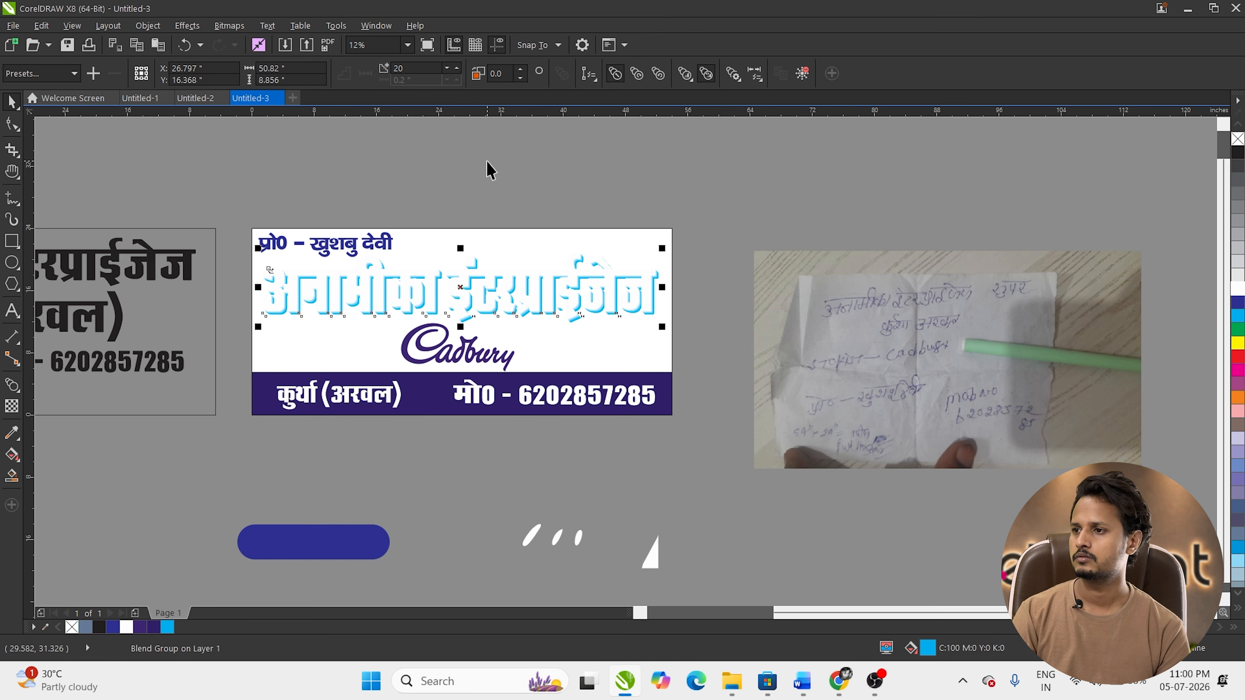
click(486, 166)
click(439, 269)
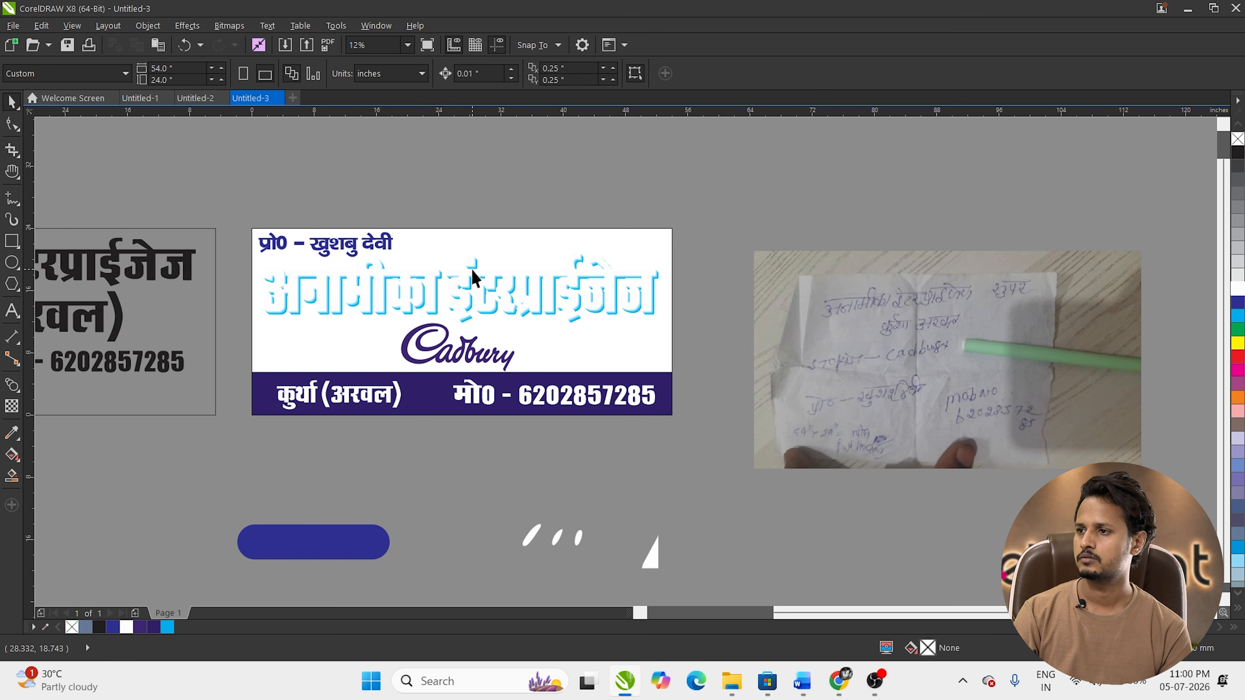
Step: Give the heading a vertical red-to-dark-red fountain fill
click(1237, 360)
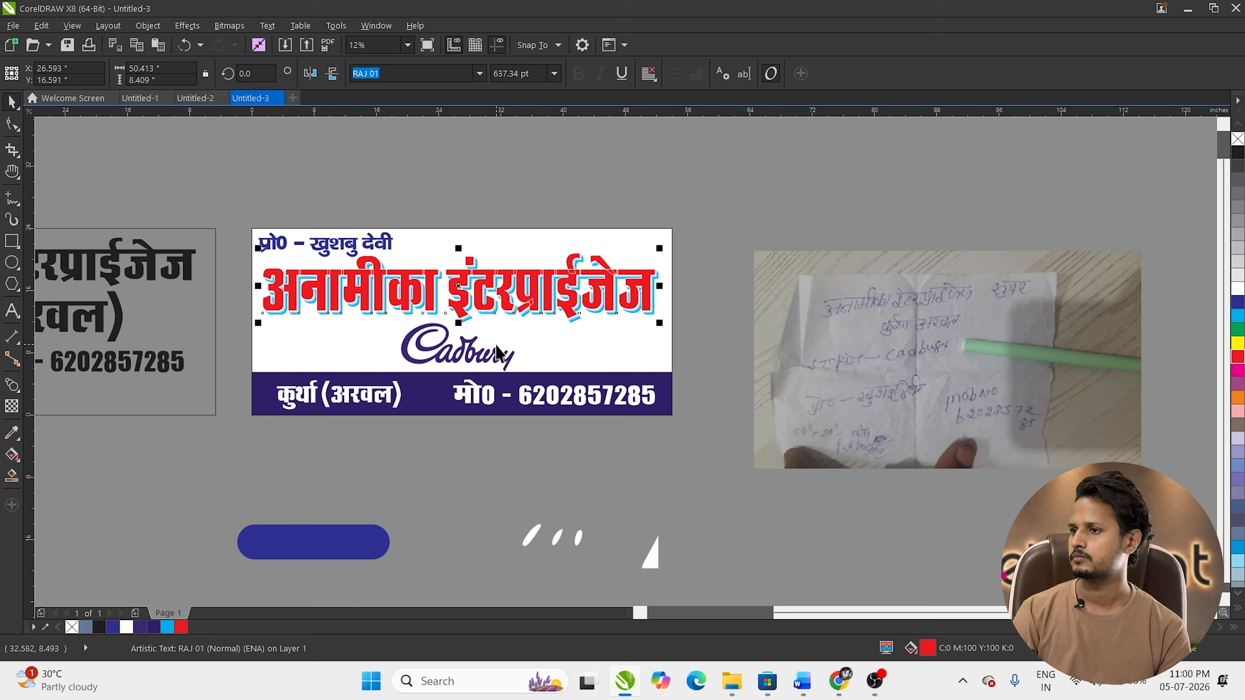
scroll(433, 306, up, 1)
key(g)
drag(487, 240, 487, 309)
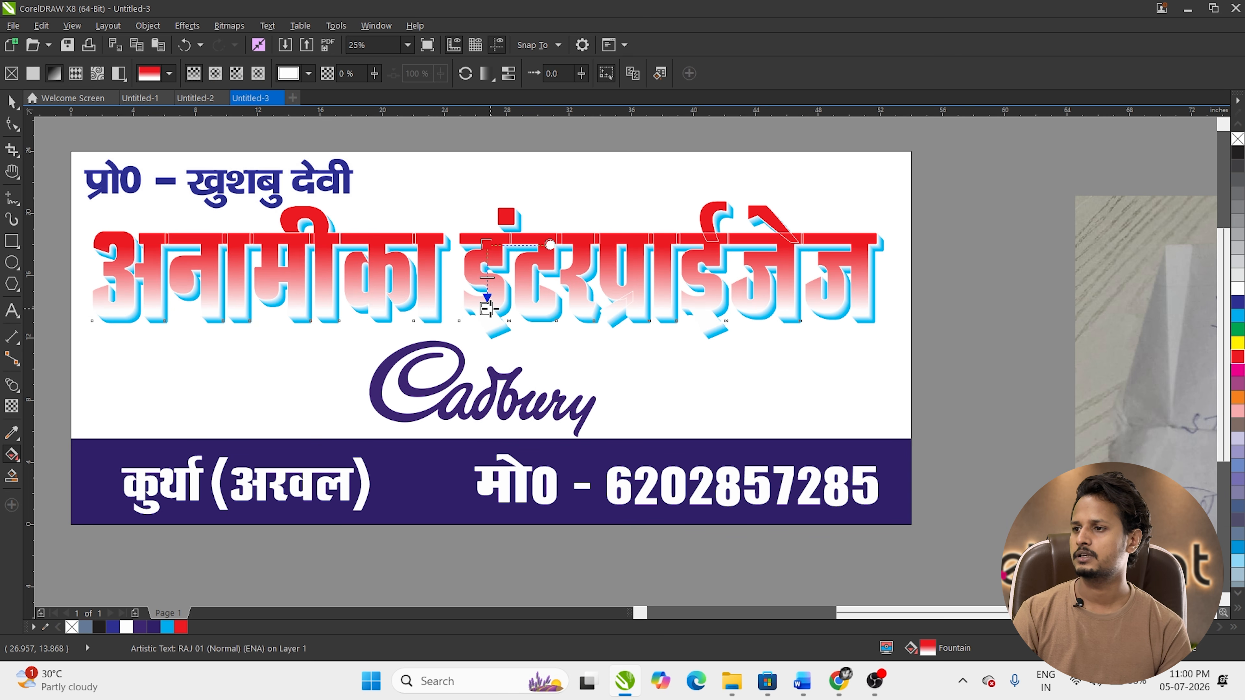
click(513, 306)
click(582, 442)
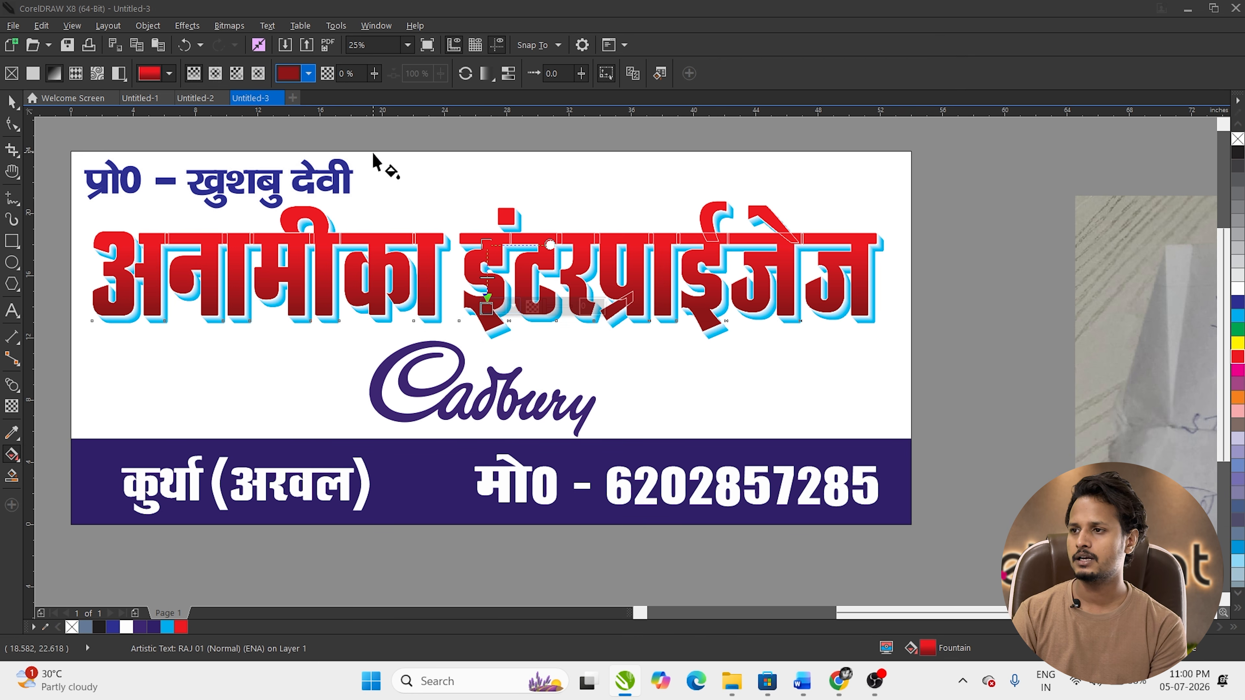
key(space)
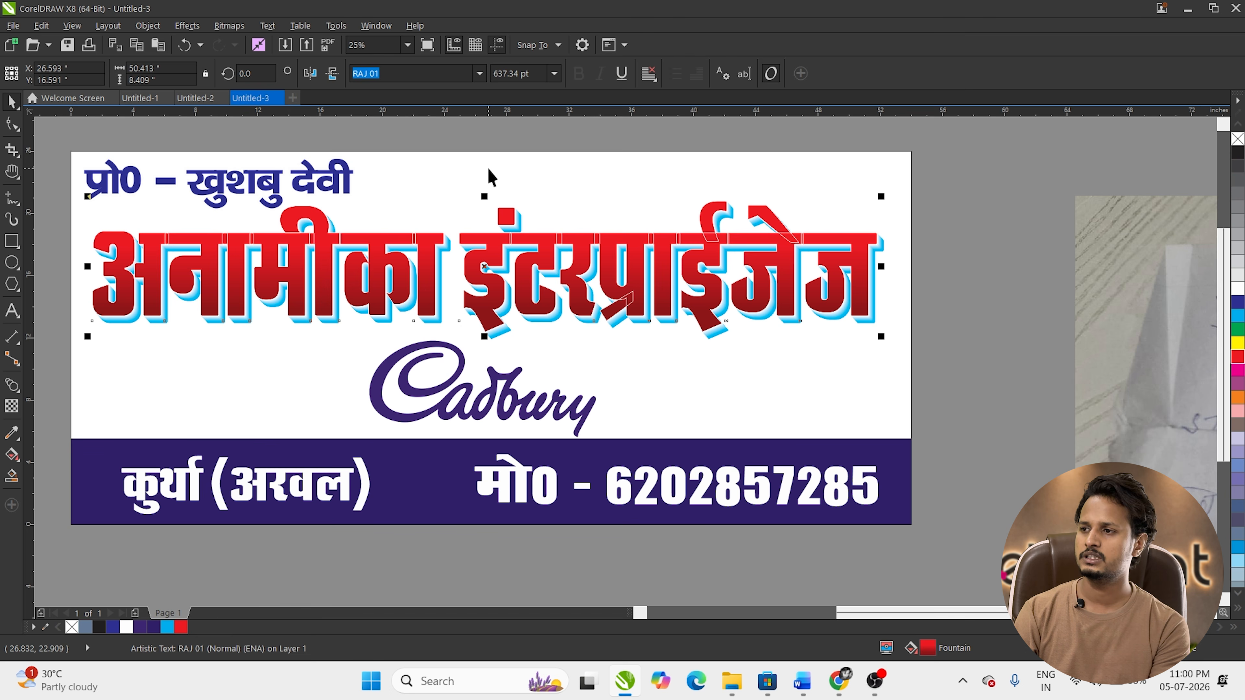
Step: Add a thicker white outline behind the fill, scaled with the heading, in Outline Pen
key(super+shift+s)
click(735, 30)
key(F12)
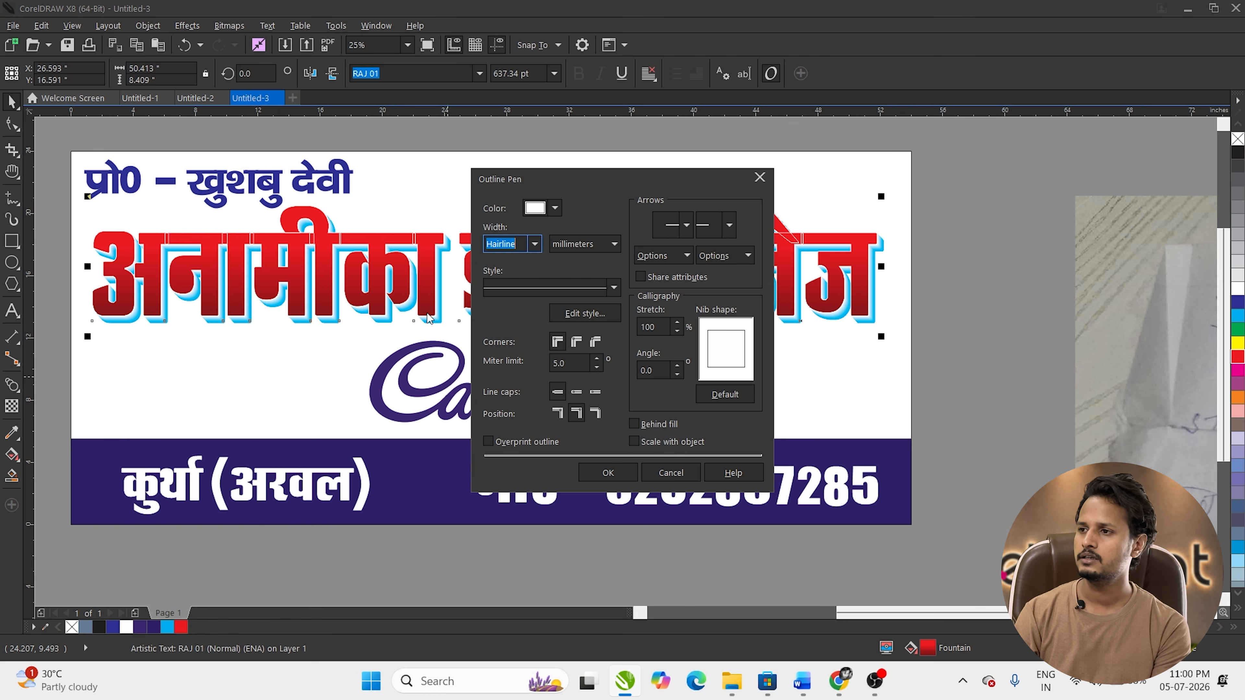
click(670, 442)
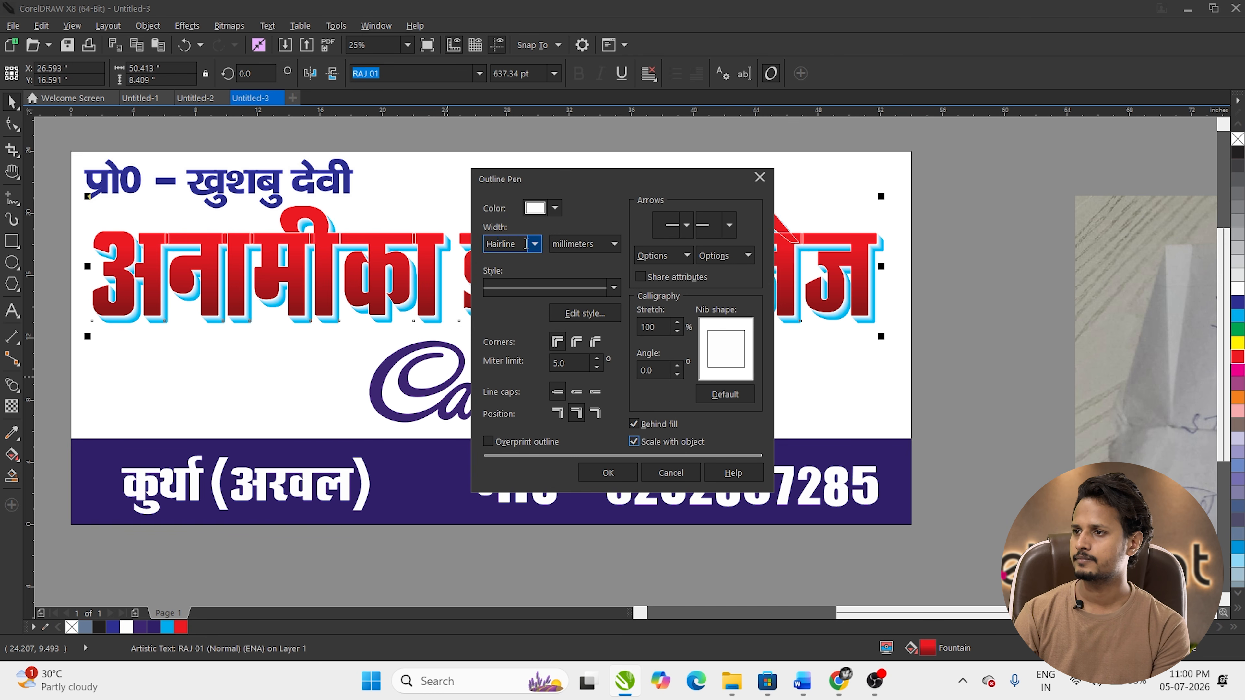
click(534, 244)
click(522, 343)
key(Return)
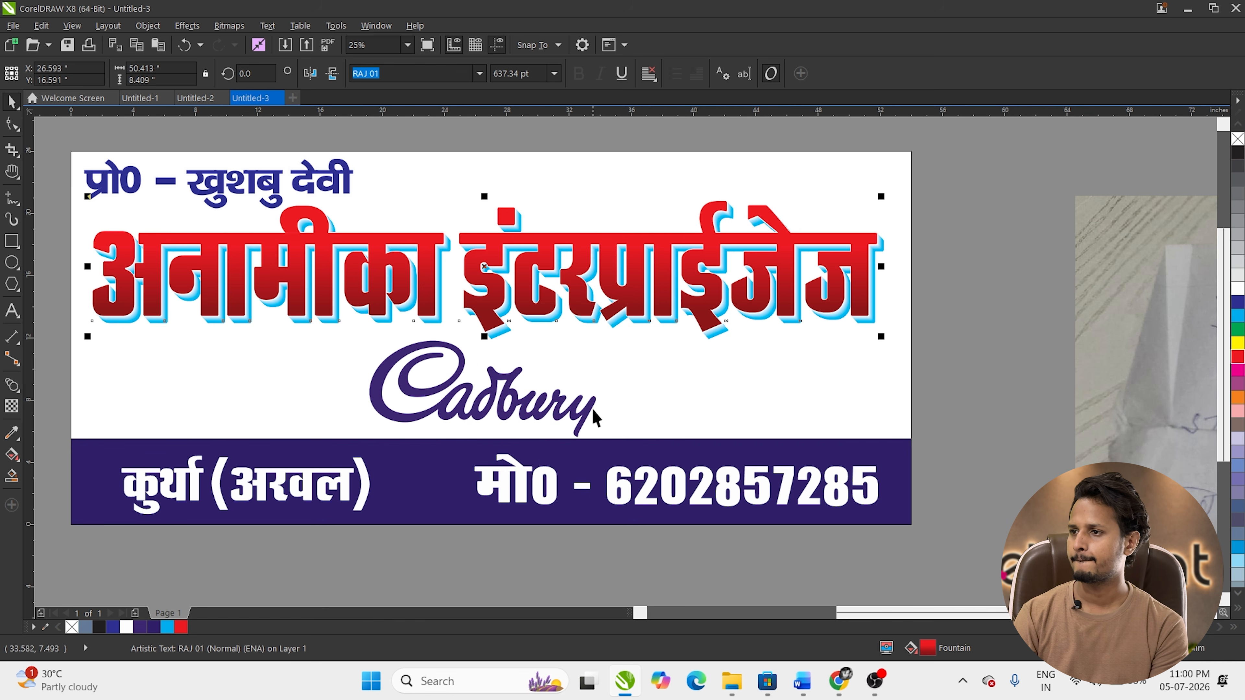
Step: Group the heading's parts and centre it and the proprietor line horizontally on the page
drag(964, 175, 147, 362)
key(ctrl+g)
shift+click(420, 390)
key(c)
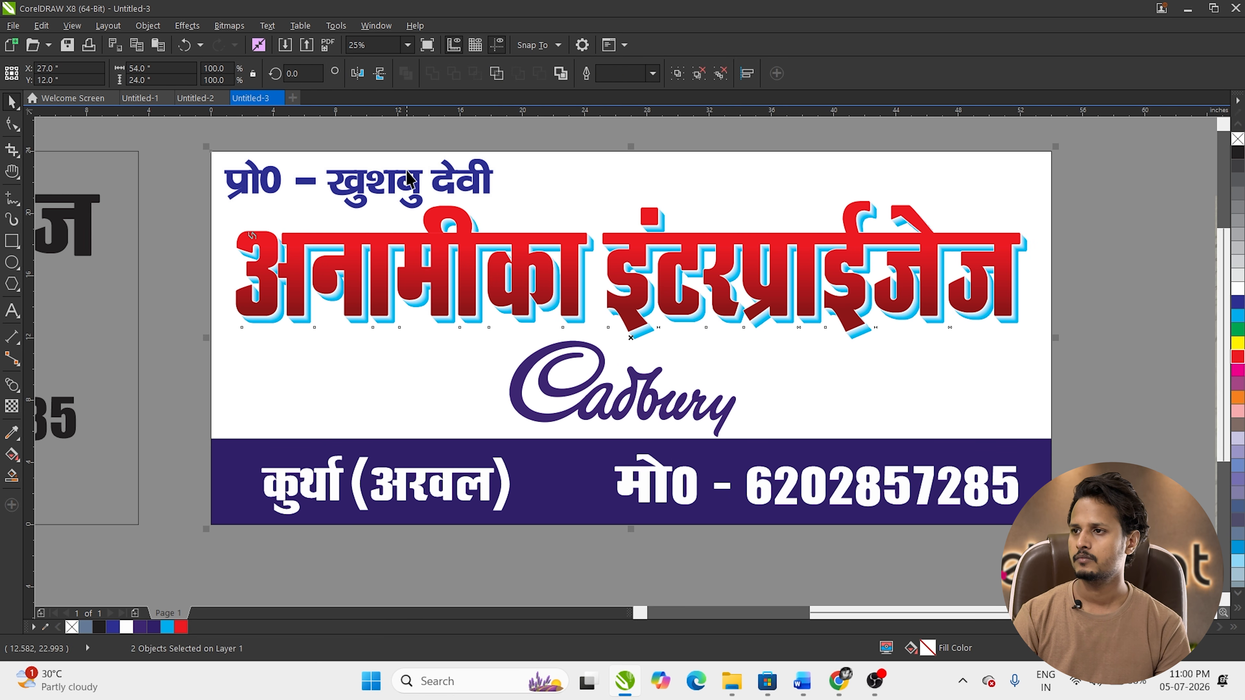
click(408, 179)
shift+click(586, 198)
key(c)
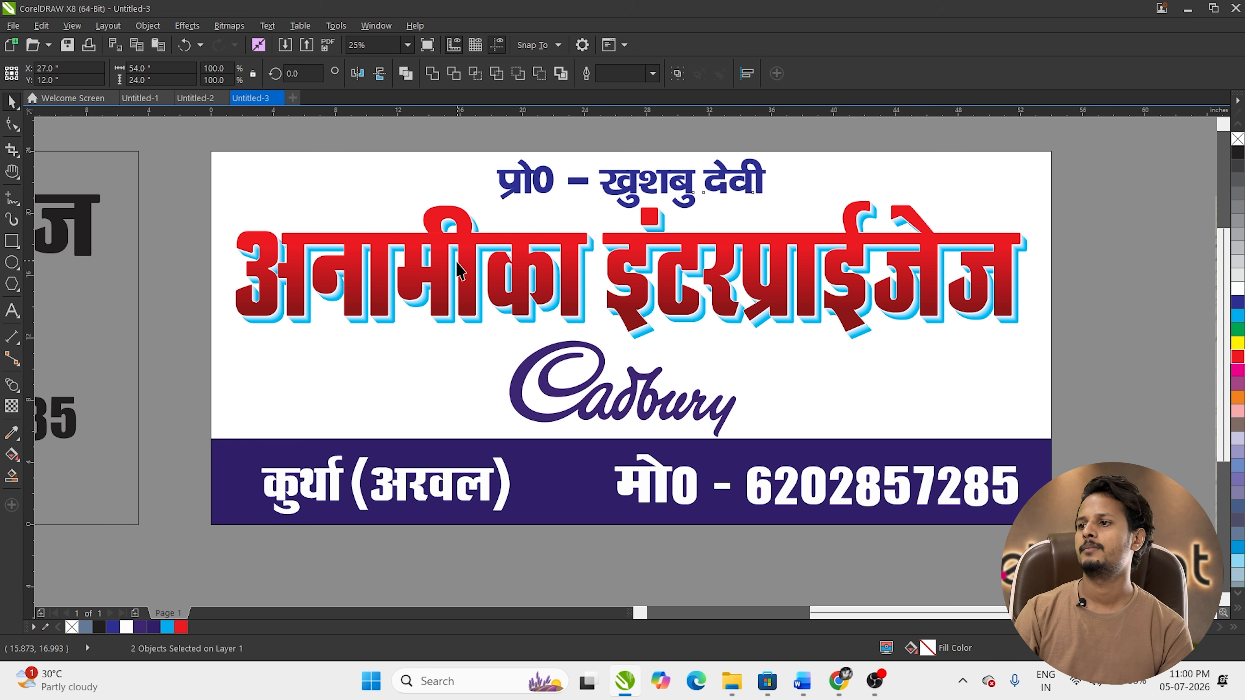
scroll(458, 270, down, 2)
key(h)
drag(457, 390, 437, 375)
key(space)
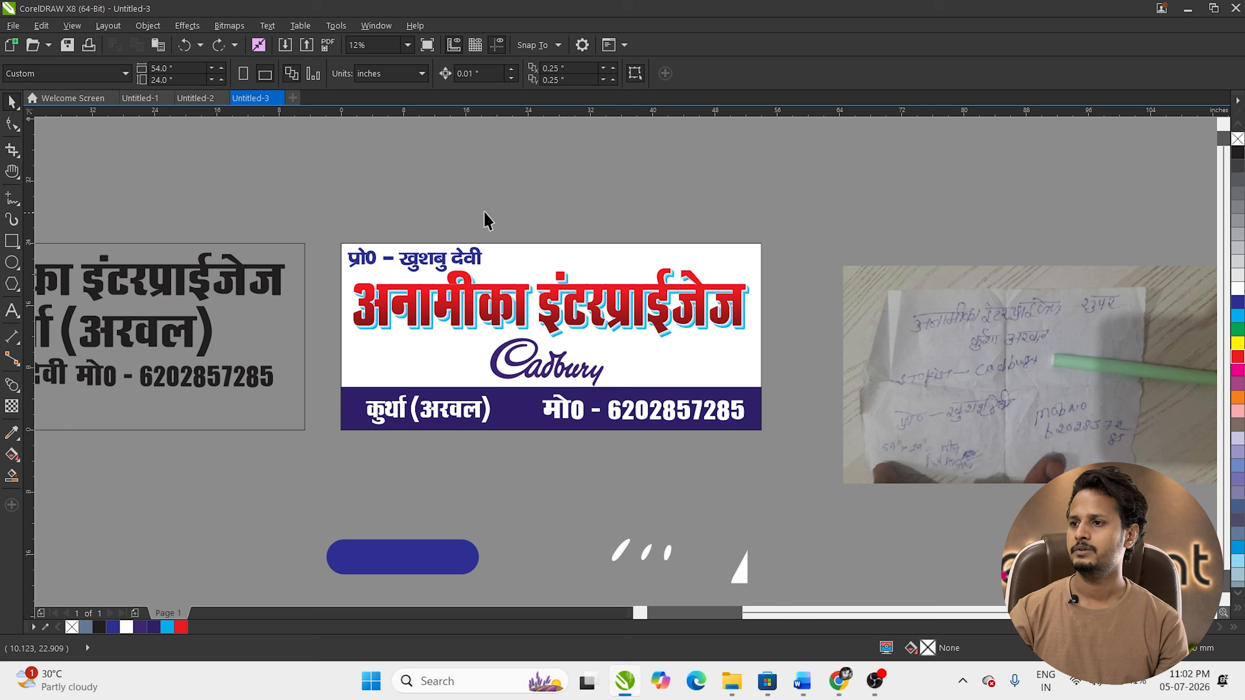
Step: Search Google Images in Chrome for 'purple color background'
click(839, 681)
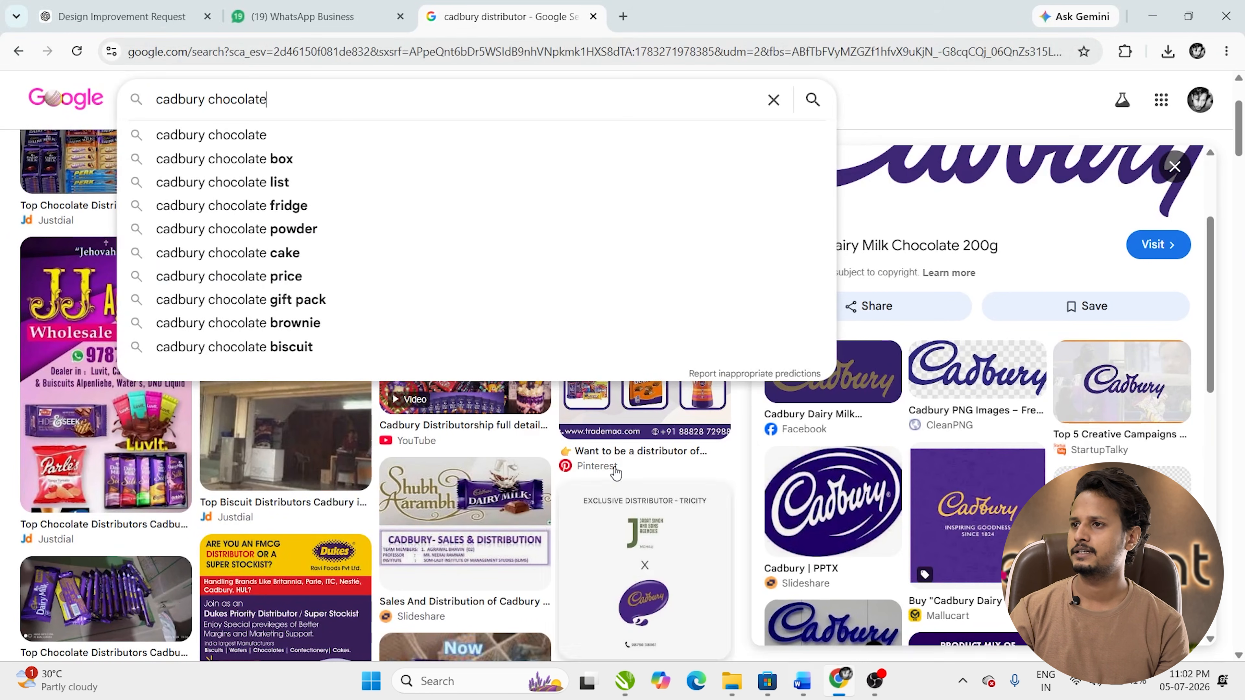
drag(345, 111, 2, 113)
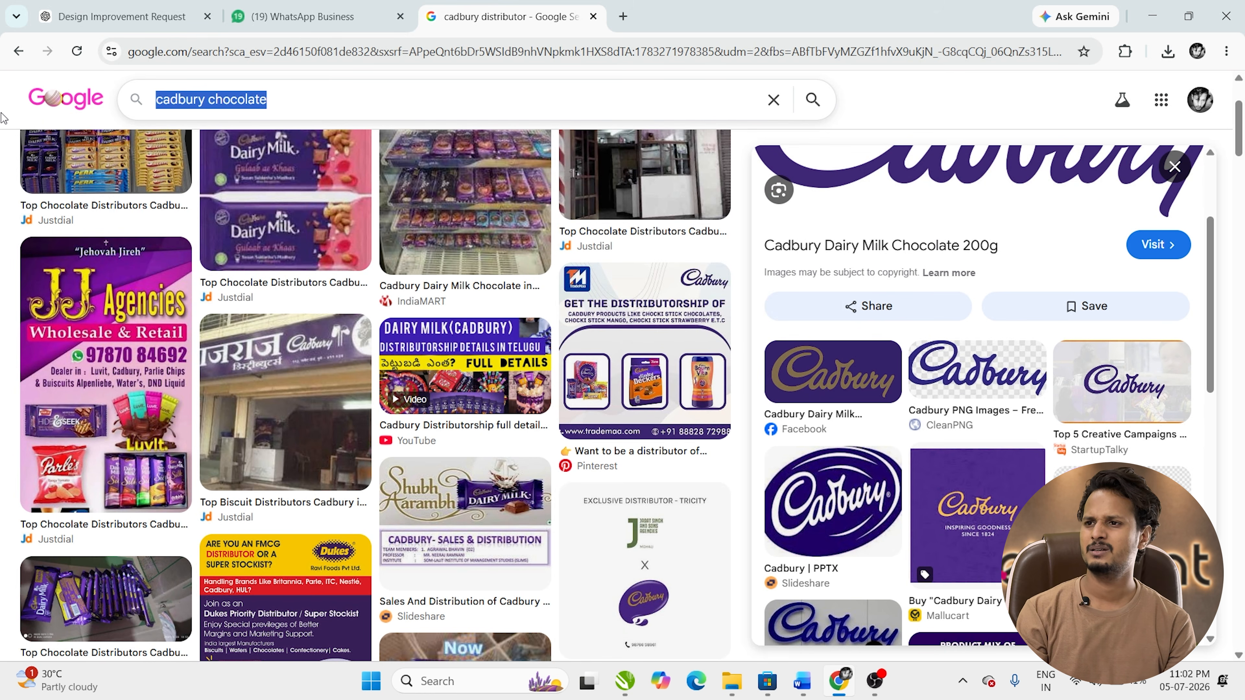
text(purpl)
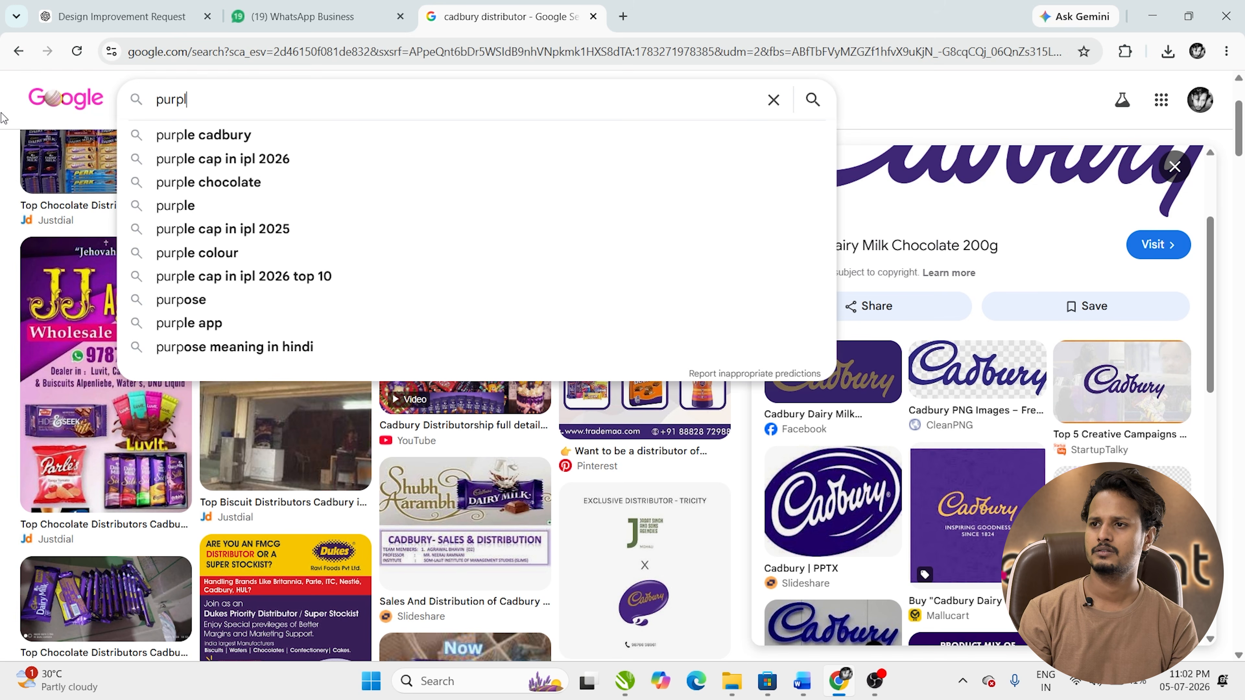
text(e color background)
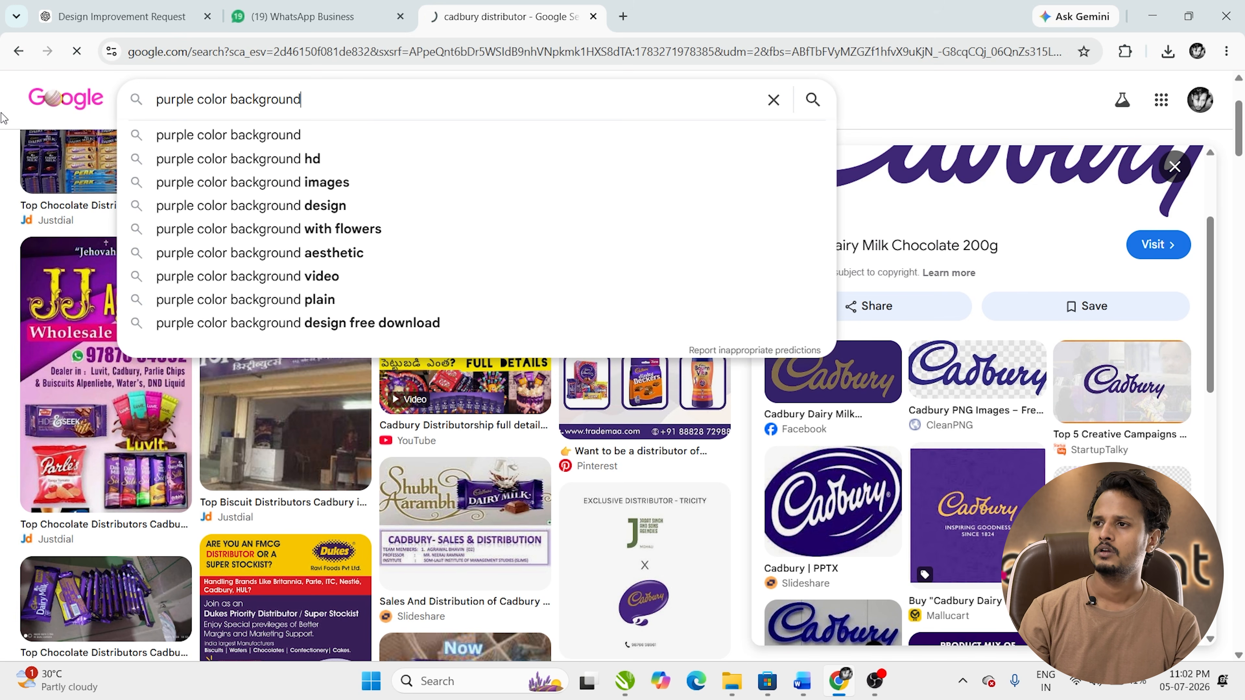
key(Return)
scroll(419, 312, down, 5)
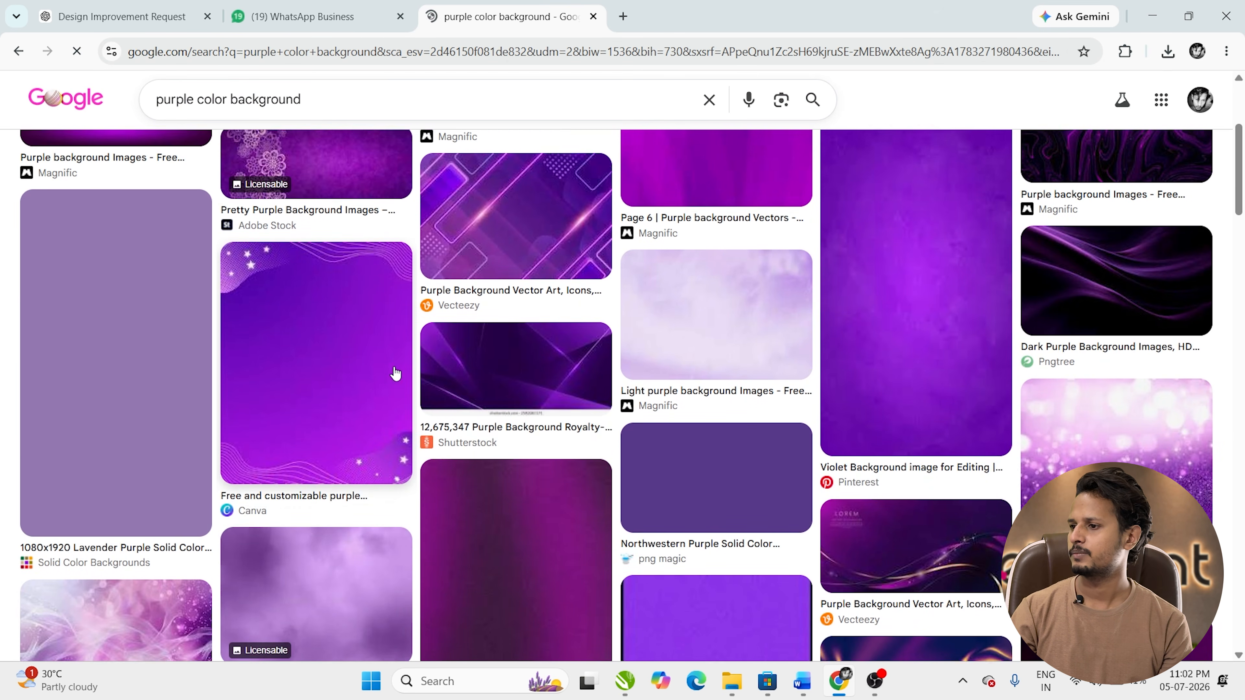
scroll(862, 269, up, 3)
Step: Copy the light purple Vecteezy bokeh image and paste it into the CorelDRAW banner
click(731, 188)
right_click(977, 256)
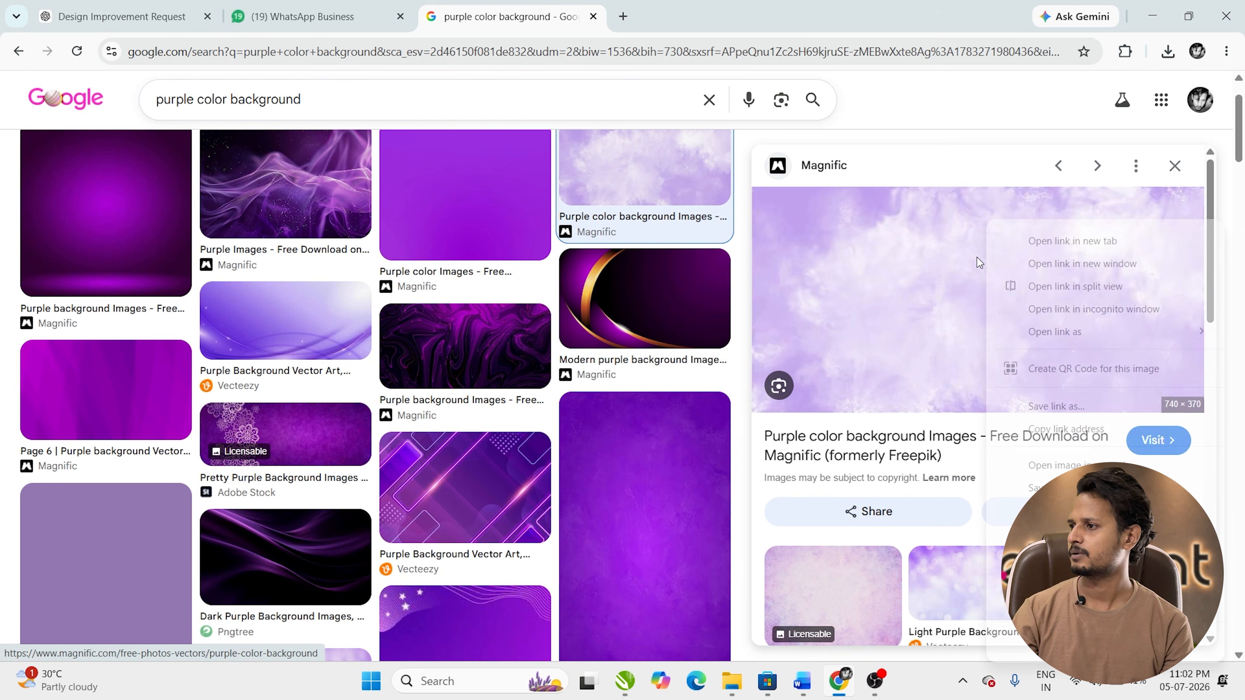
click(953, 591)
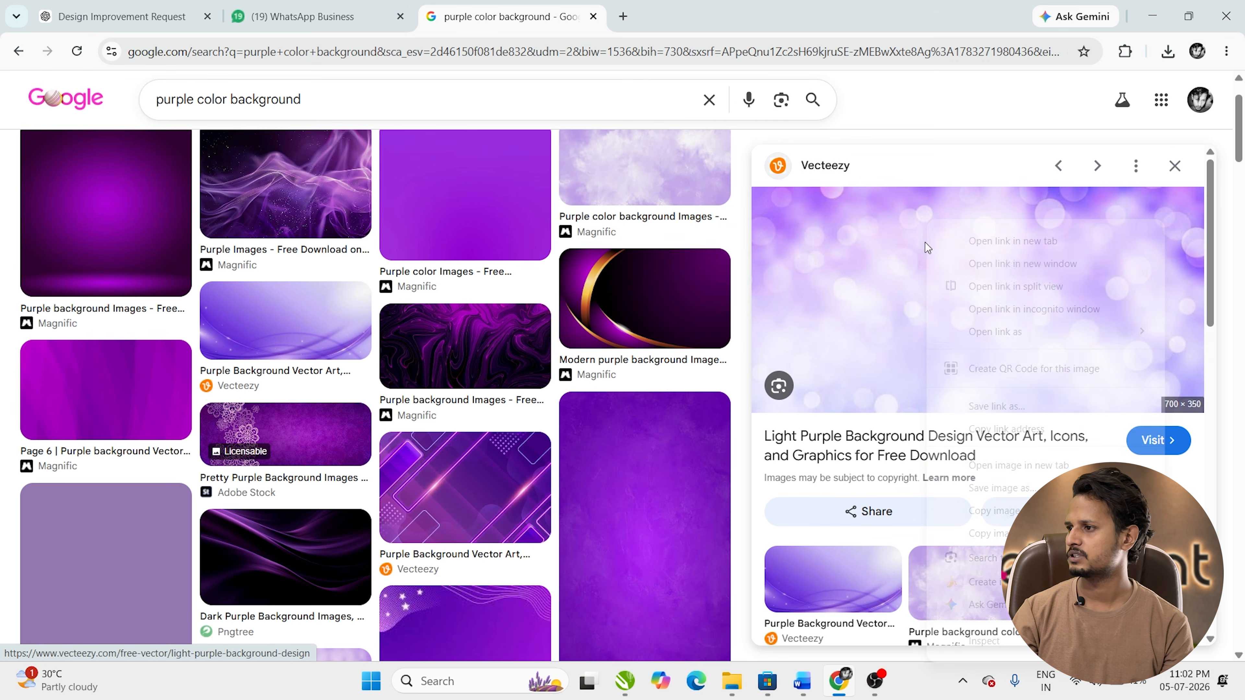
right_click(931, 304)
click(985, 510)
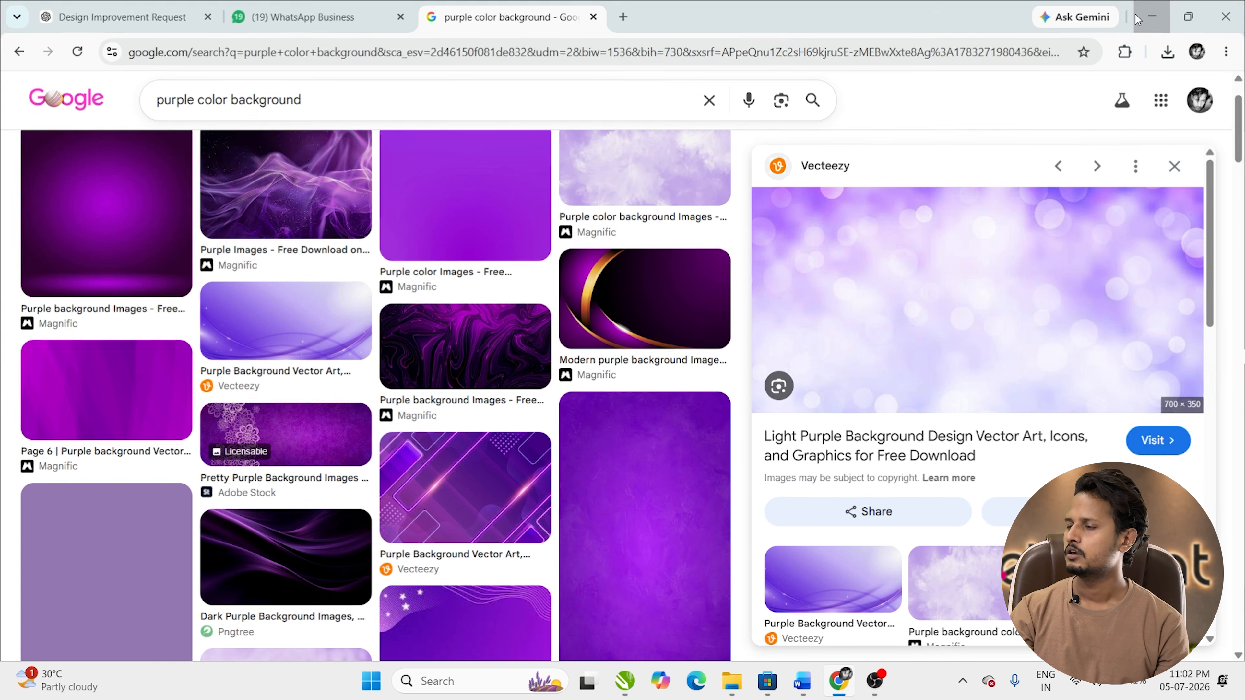
key(alt+Tab)
key(ctrl+v)
Step: Stretch the bokeh image over the whole banner and apply a Gaussian Blur
drag(595, 362, 776, 422)
drag(661, 354, 661, 336)
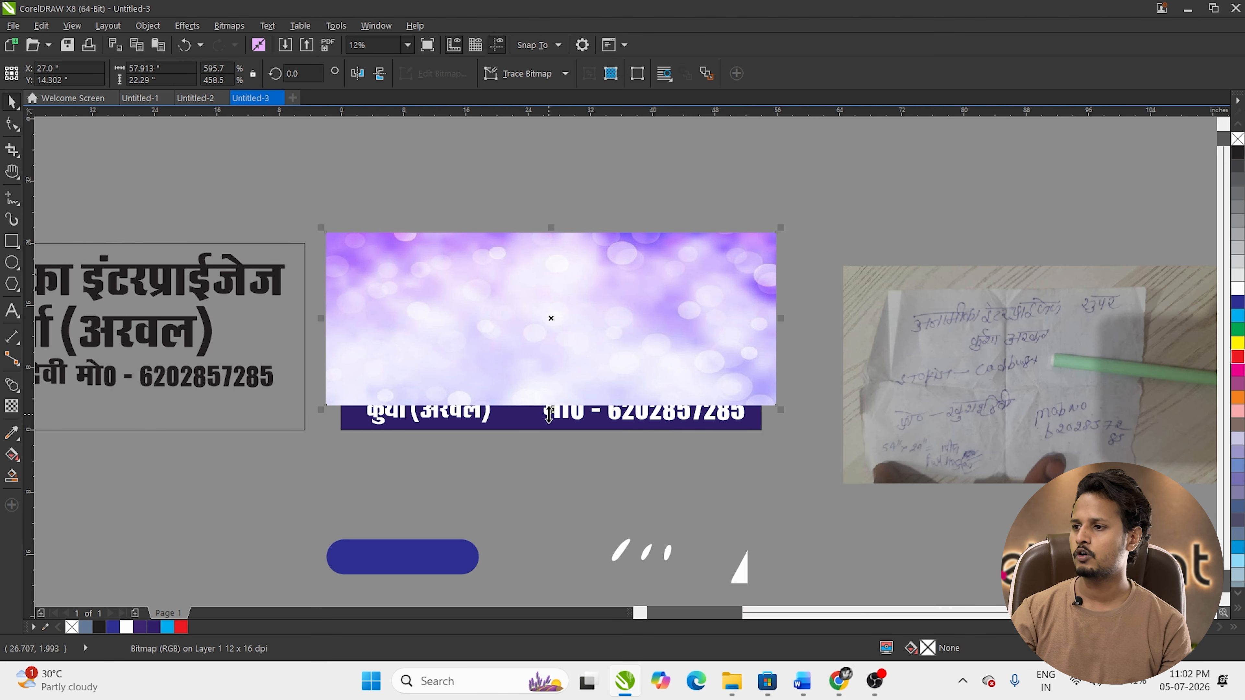
drag(549, 411, 557, 425)
key(alt+b)
key(b)
key(g)
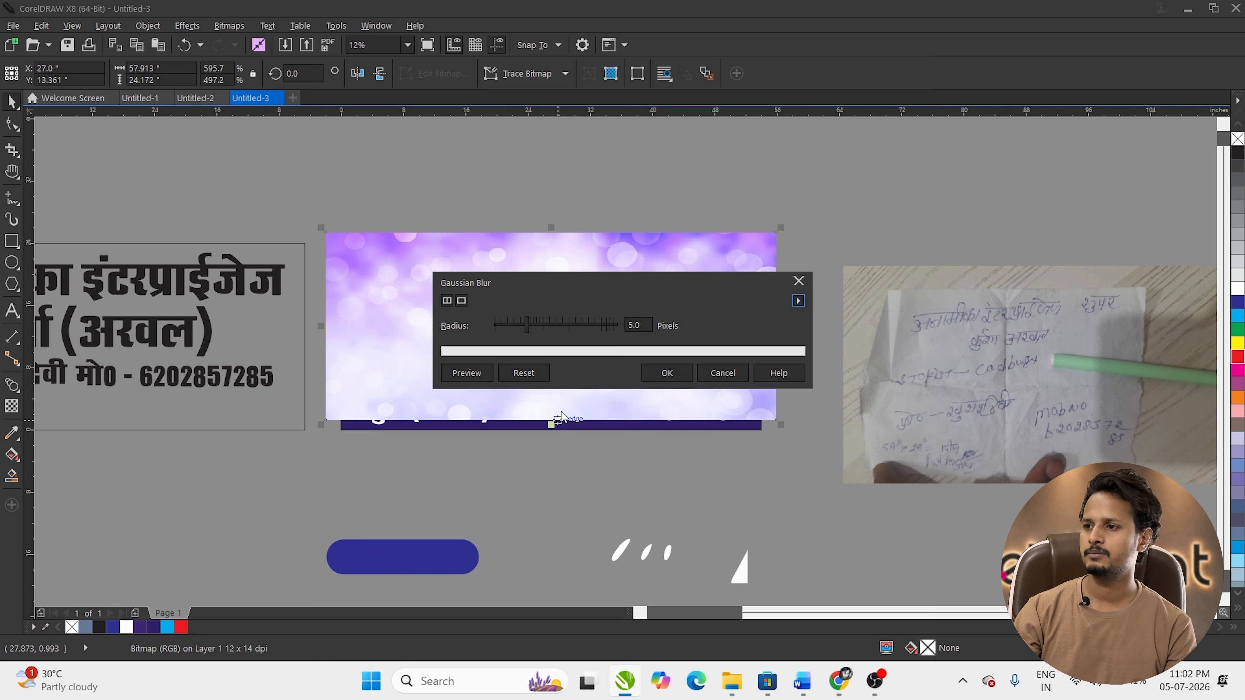
key(Return)
Step: Send the blurred bokeh to the back and PowerClip it inside the banner rectangle
key(shift+Page_Down)
key(alt+c)
key(w)
key(p)
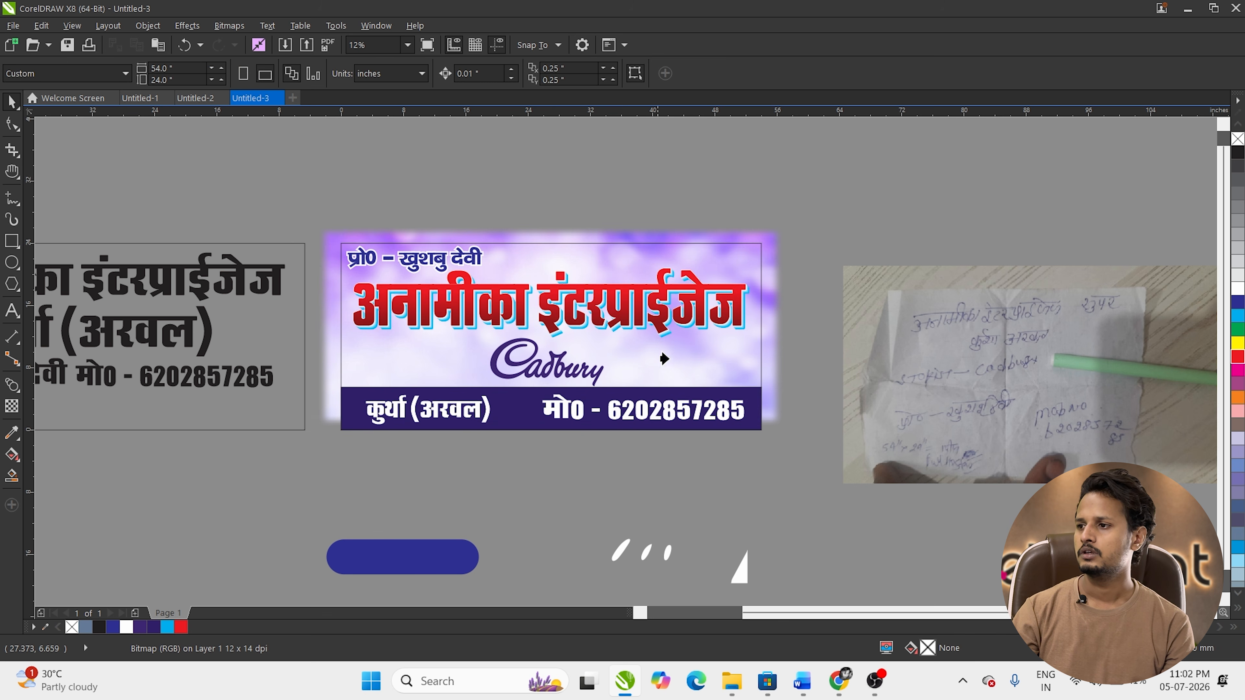
click(660, 353)
click(958, 130)
key(h)
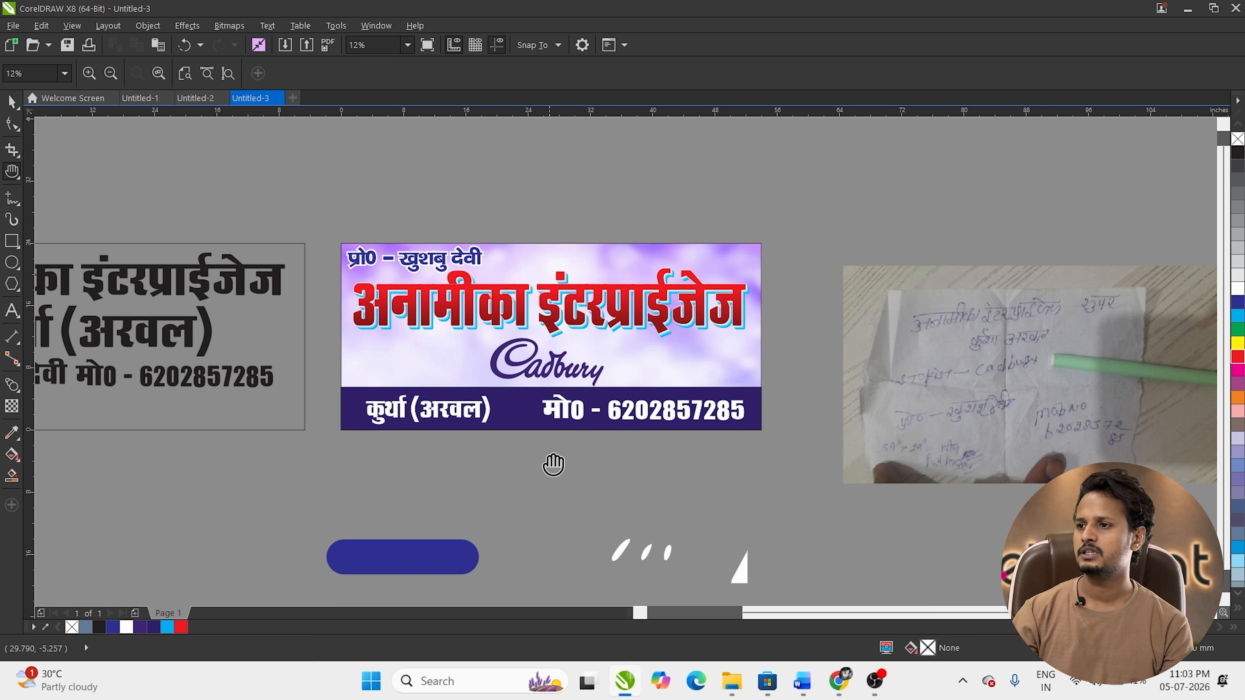
drag(553, 464, 537, 510)
key(space)
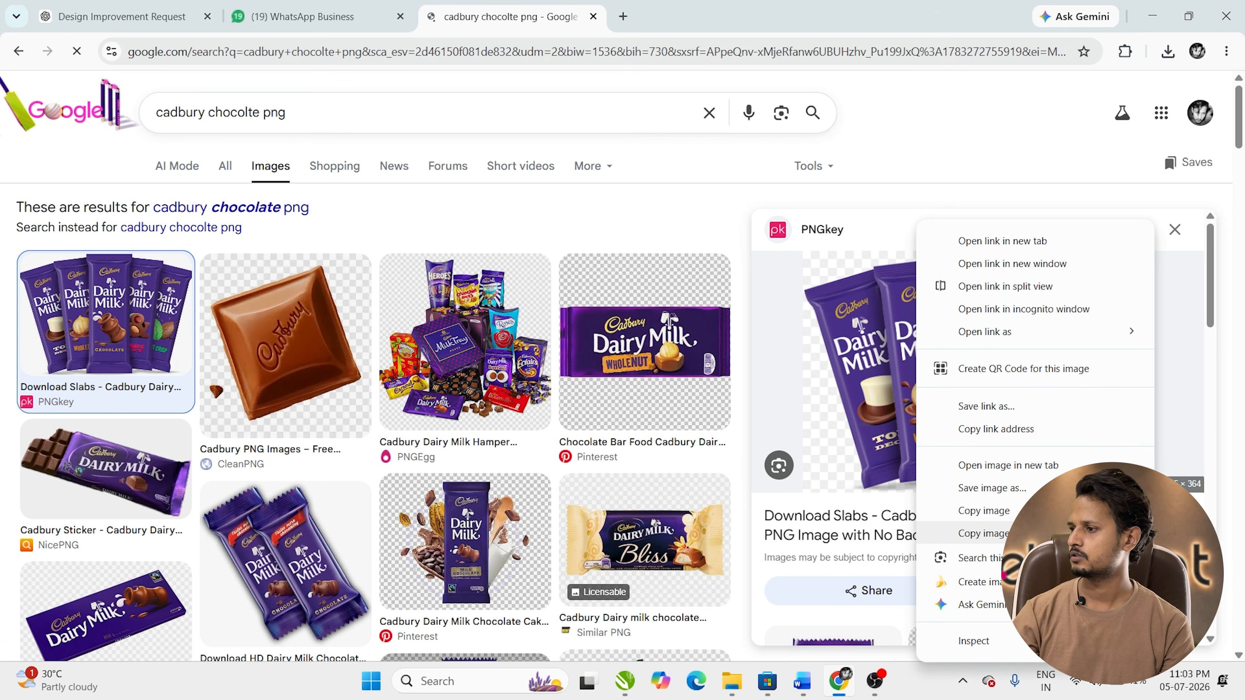
Step: Save the Dairy Milk slabs image and place it on the banner's left side
right_click(870, 222)
click(945, 488)
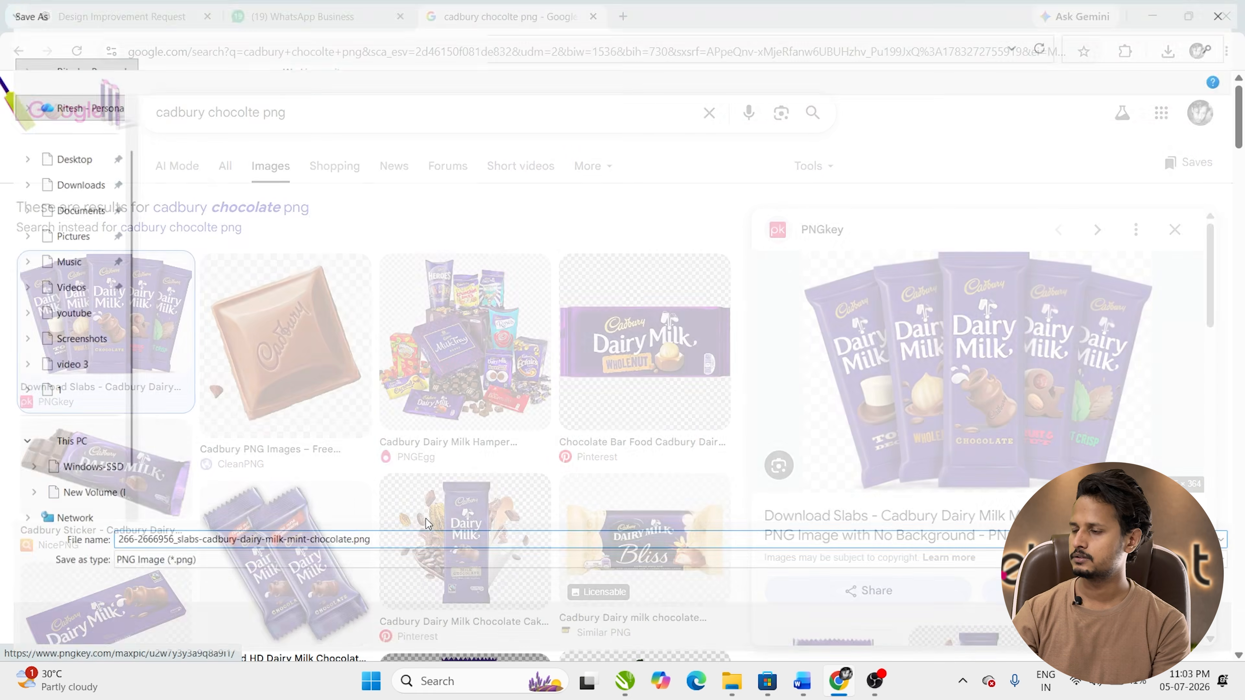
key(Return)
click(105, 471)
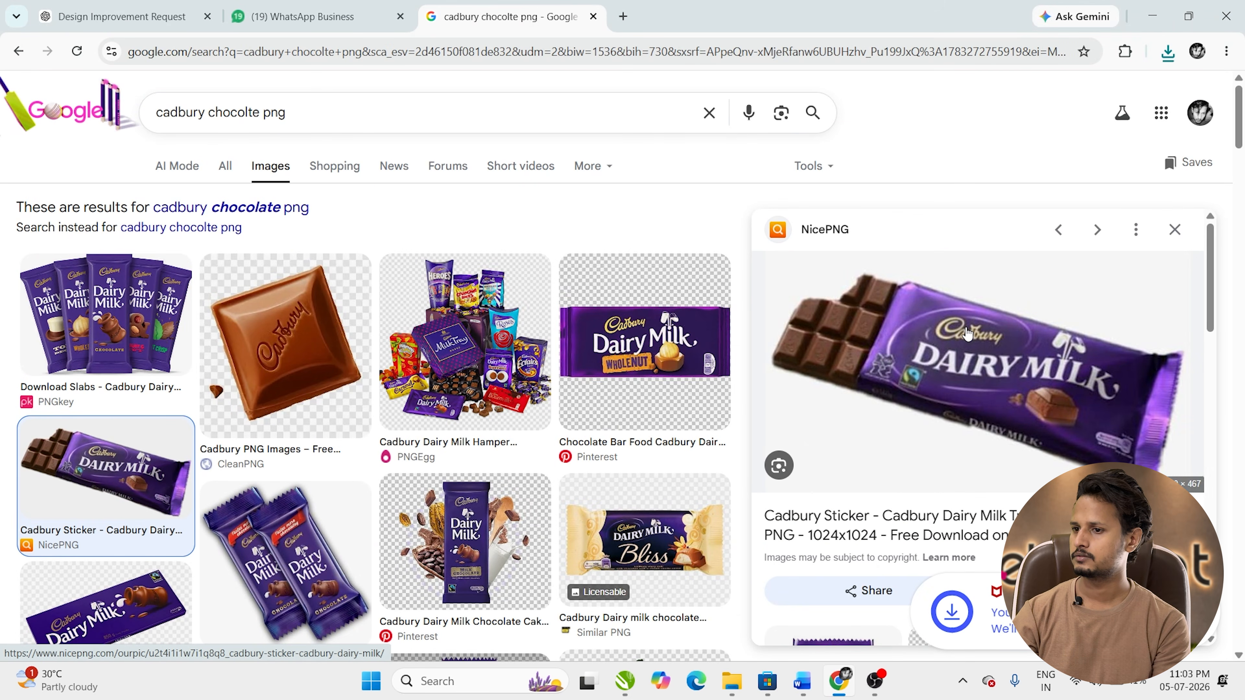
drag(1023, 126, 709, 661)
drag(613, 500, 714, 370)
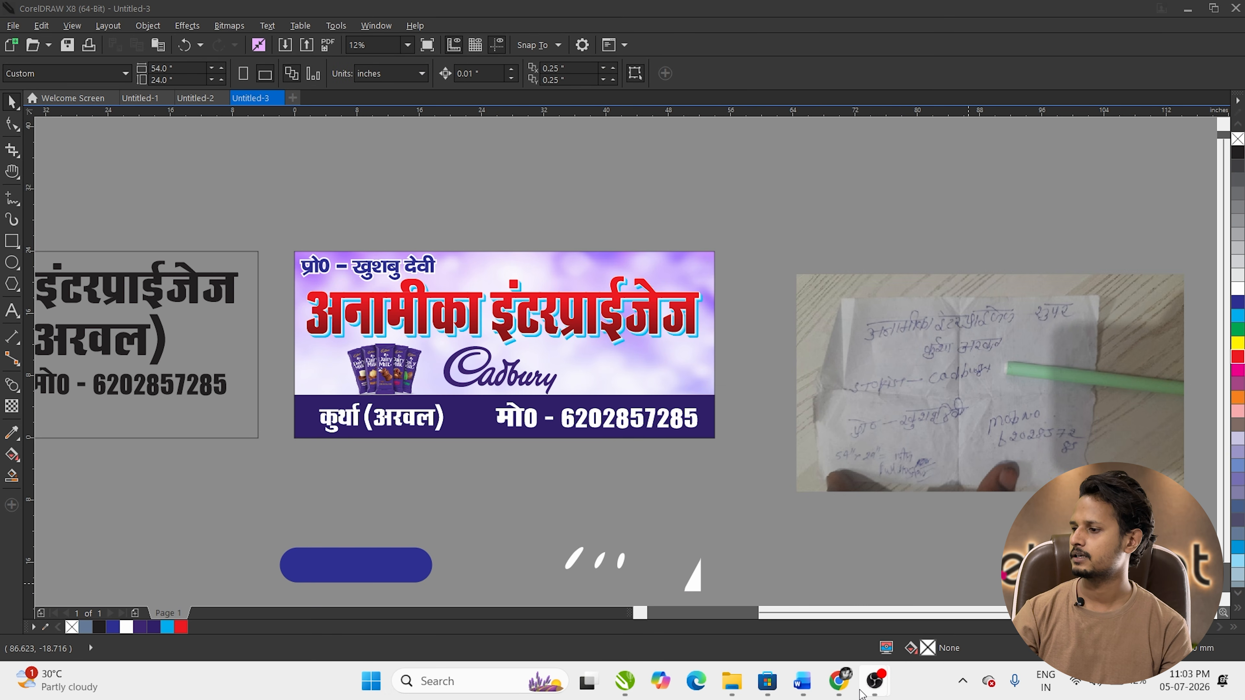
Step: Copy the NicePNG Dairy Milk bar image from the Google Images results
click(839, 680)
scroll(403, 274, down, 4)
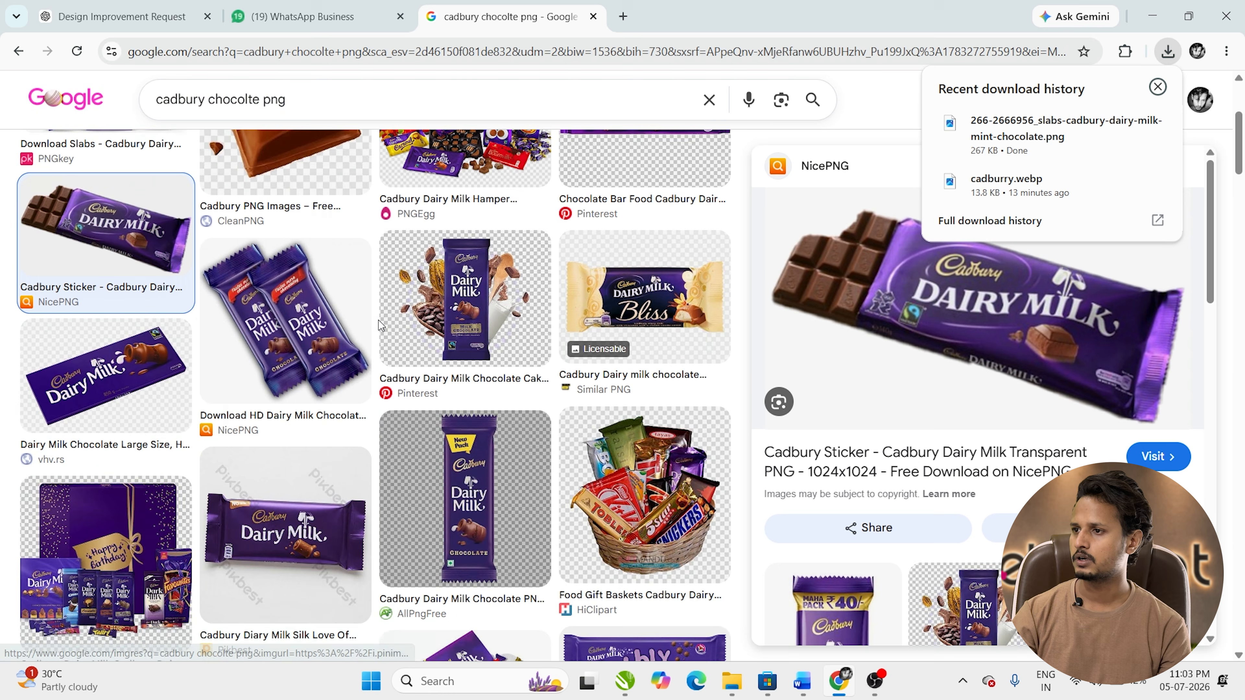
scroll(403, 274, up, 5)
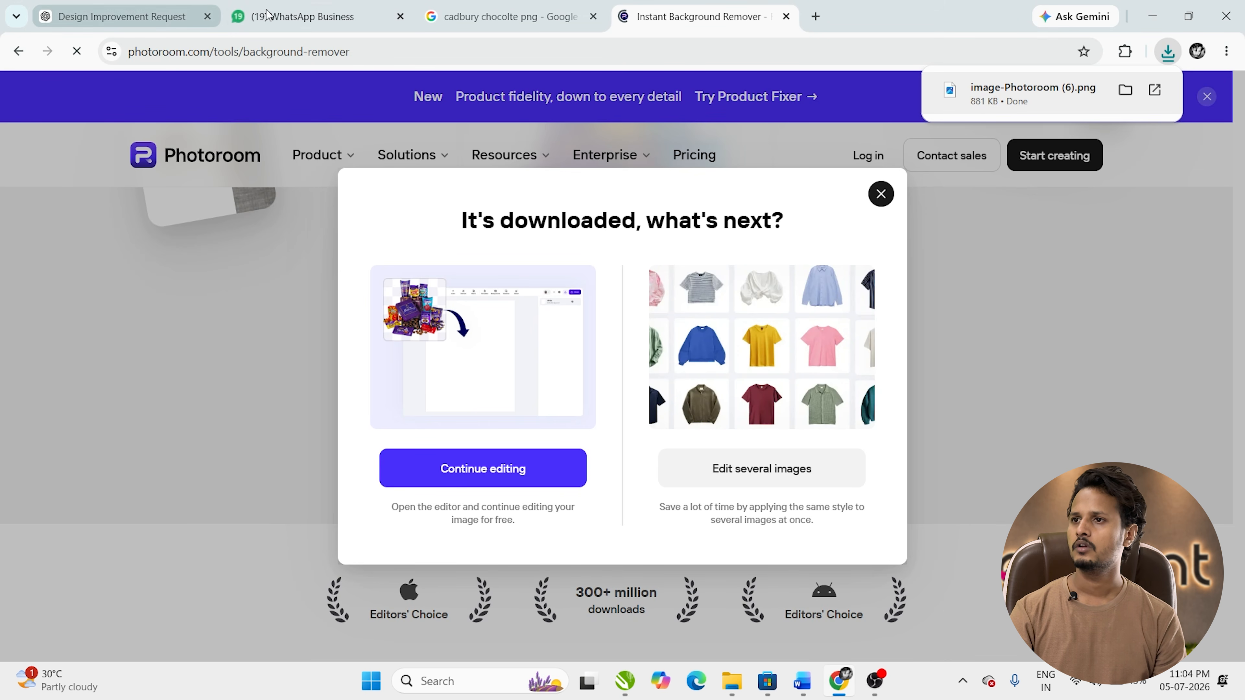
click(268, 13)
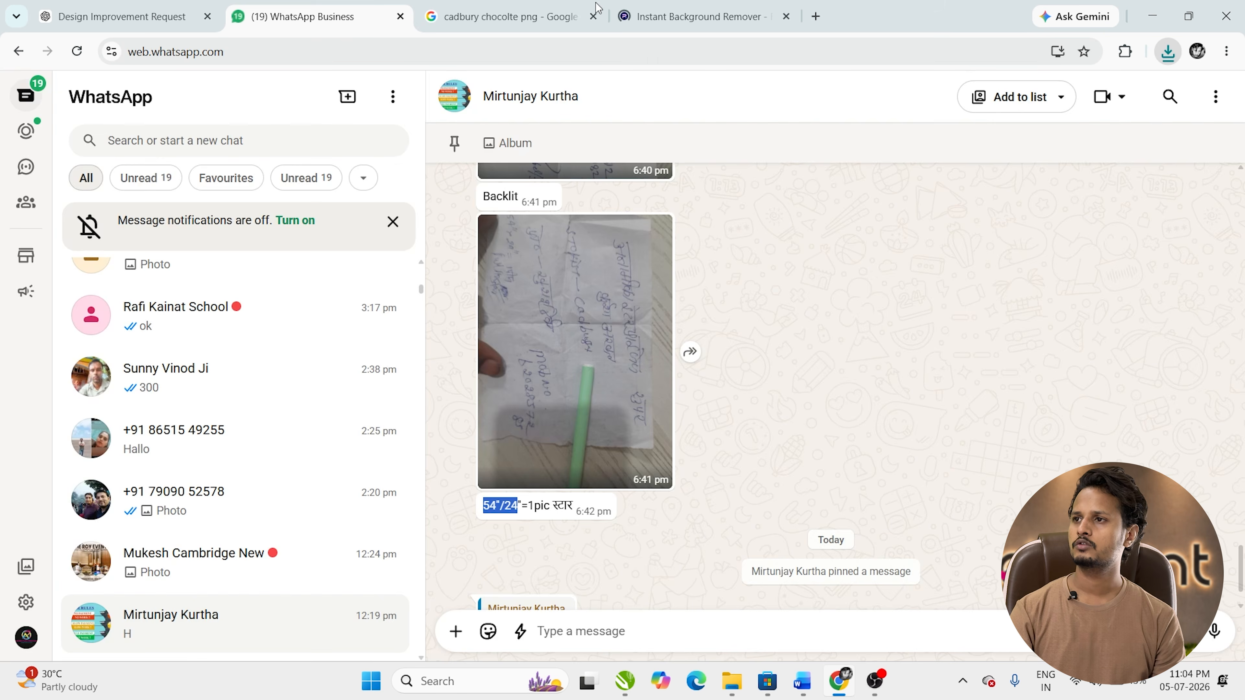
click(500, 17)
scroll(676, 269, down, 5)
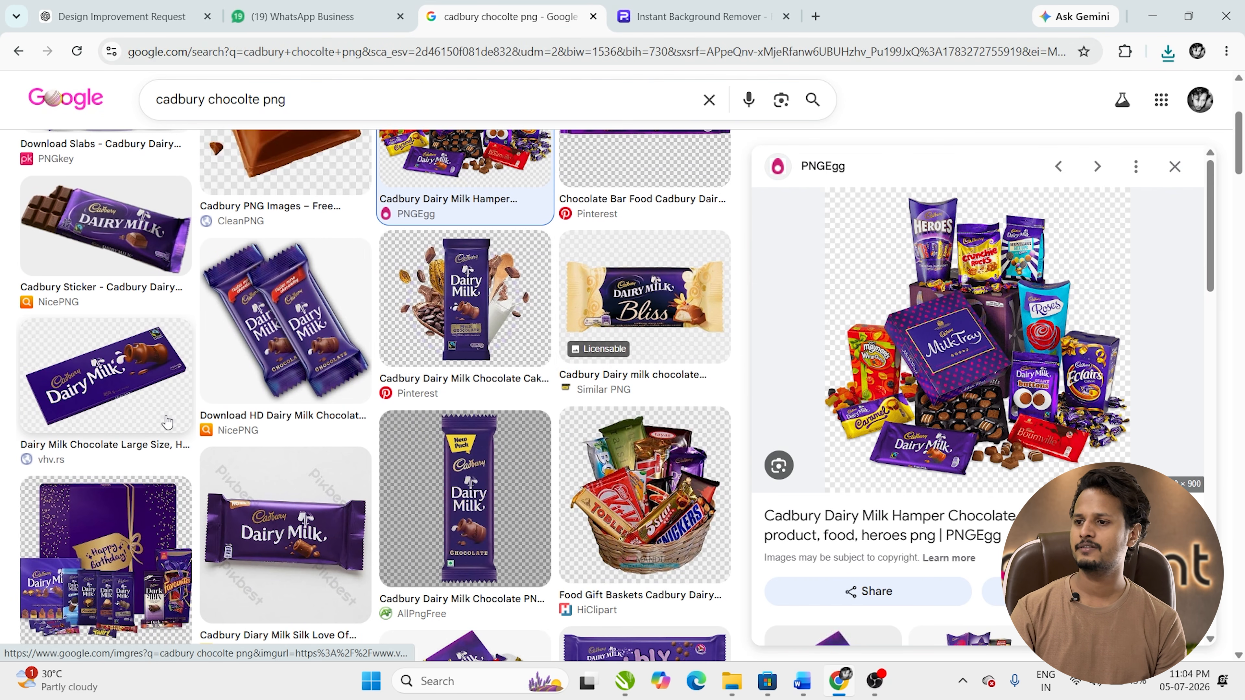
click(284, 319)
click(105, 231)
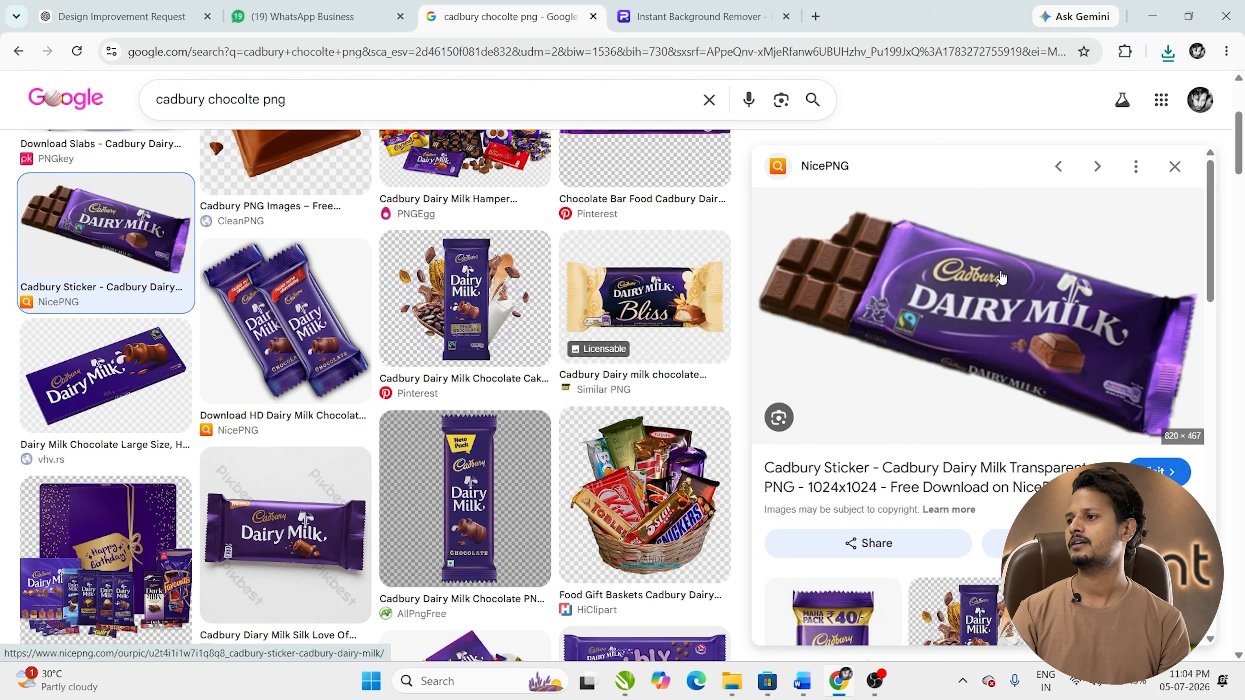
right_click(1085, 310)
click(1078, 507)
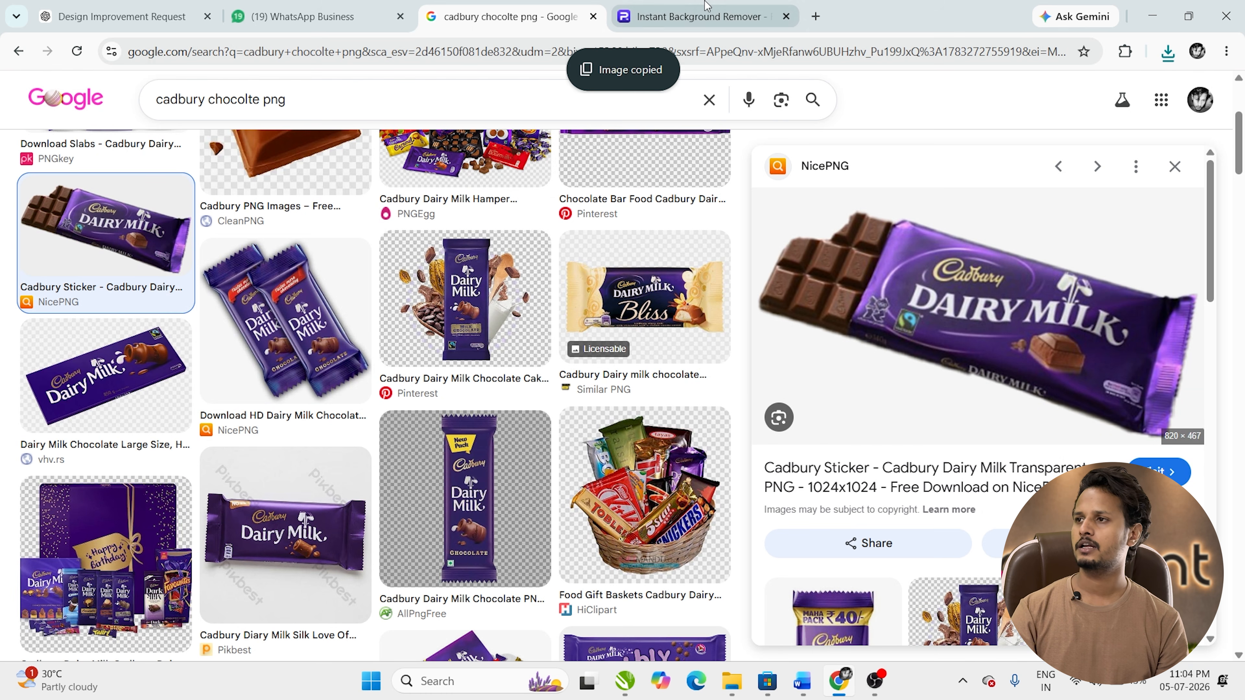
click(696, 16)
Step: Download the background-removed Dairy Milk bar from Photoroom as image-Photoroom (7).png
click(880, 194)
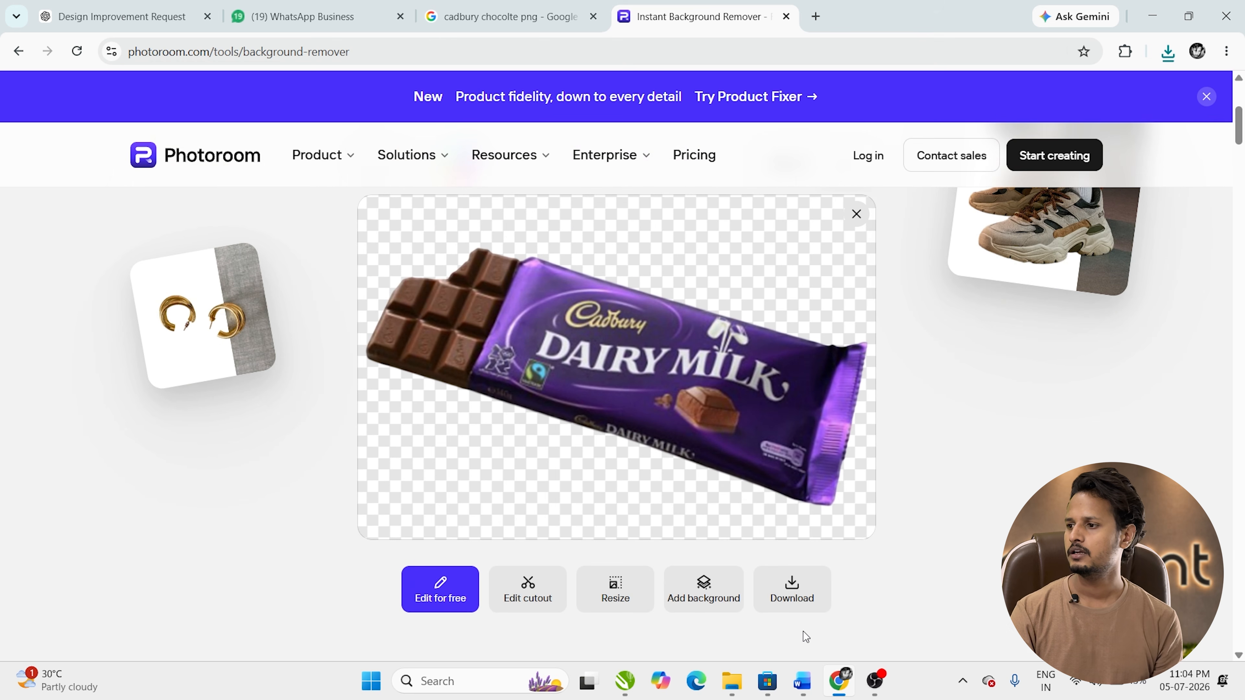
click(797, 599)
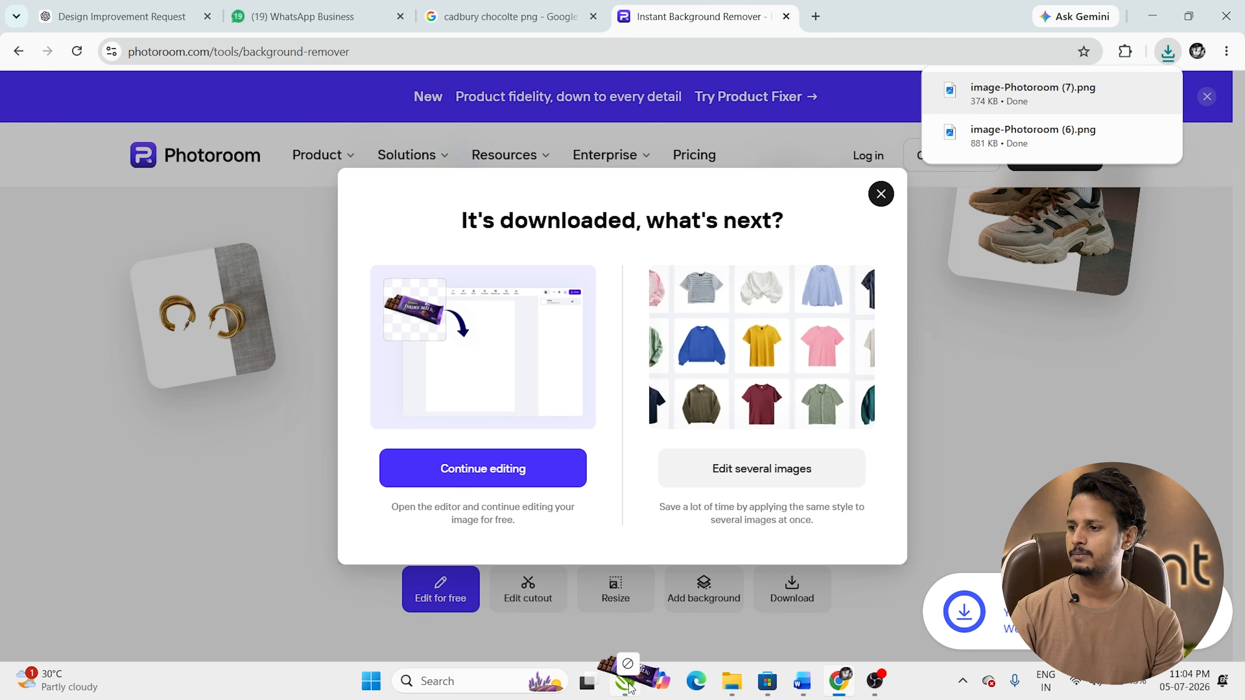
click(625, 680)
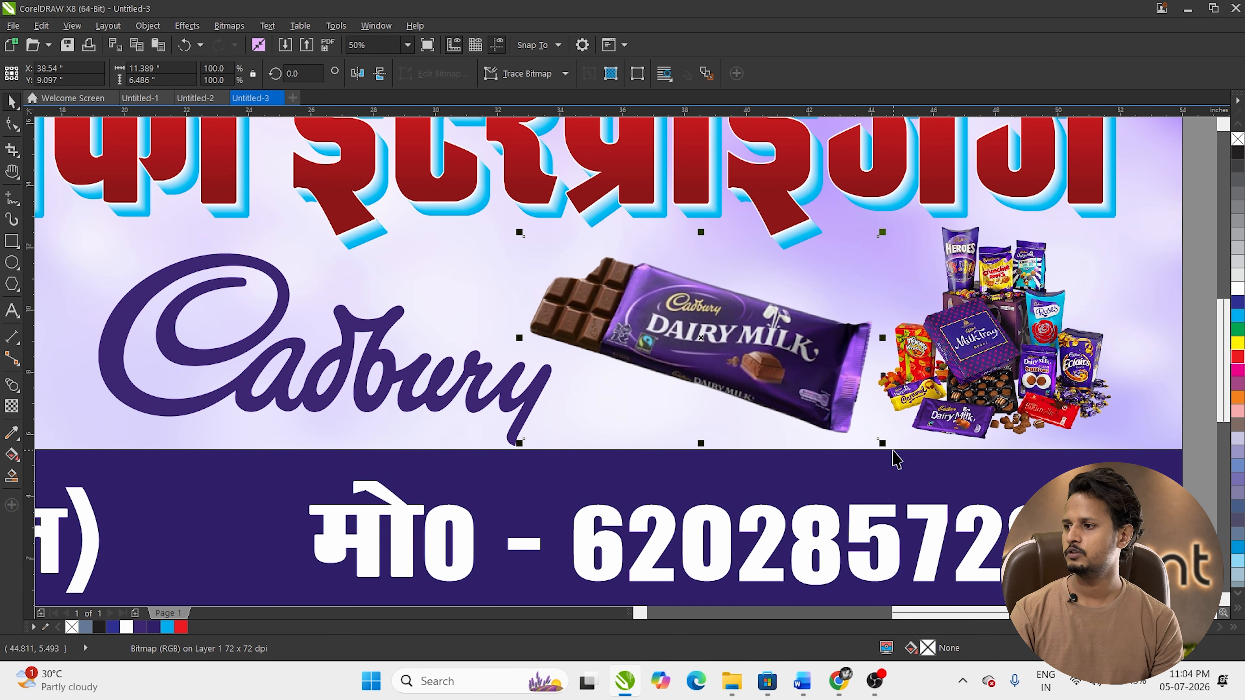
Step: Shrink the Dairy Milk bar slightly beside the Cadbury logo
drag(889, 446, 879, 440)
scroll(726, 371, down, 1)
click(972, 352)
scroll(359, 396, down, 2)
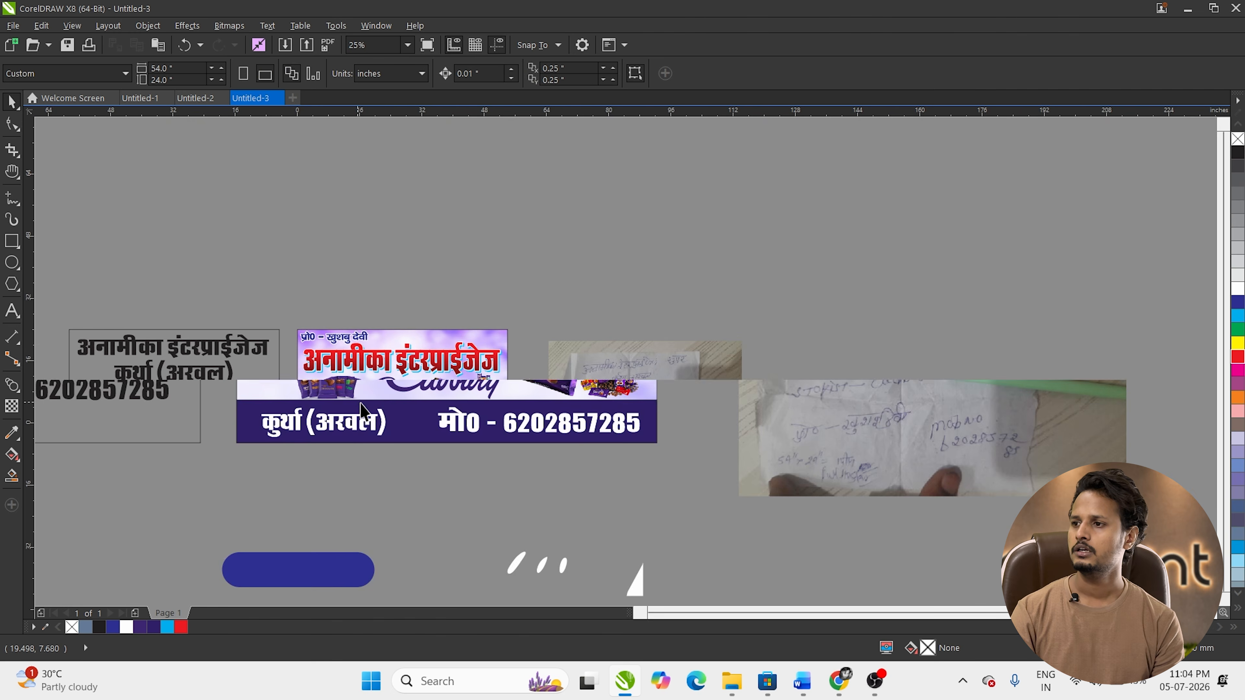
scroll(259, 378, up, 2)
scroll(432, 234, down, 3)
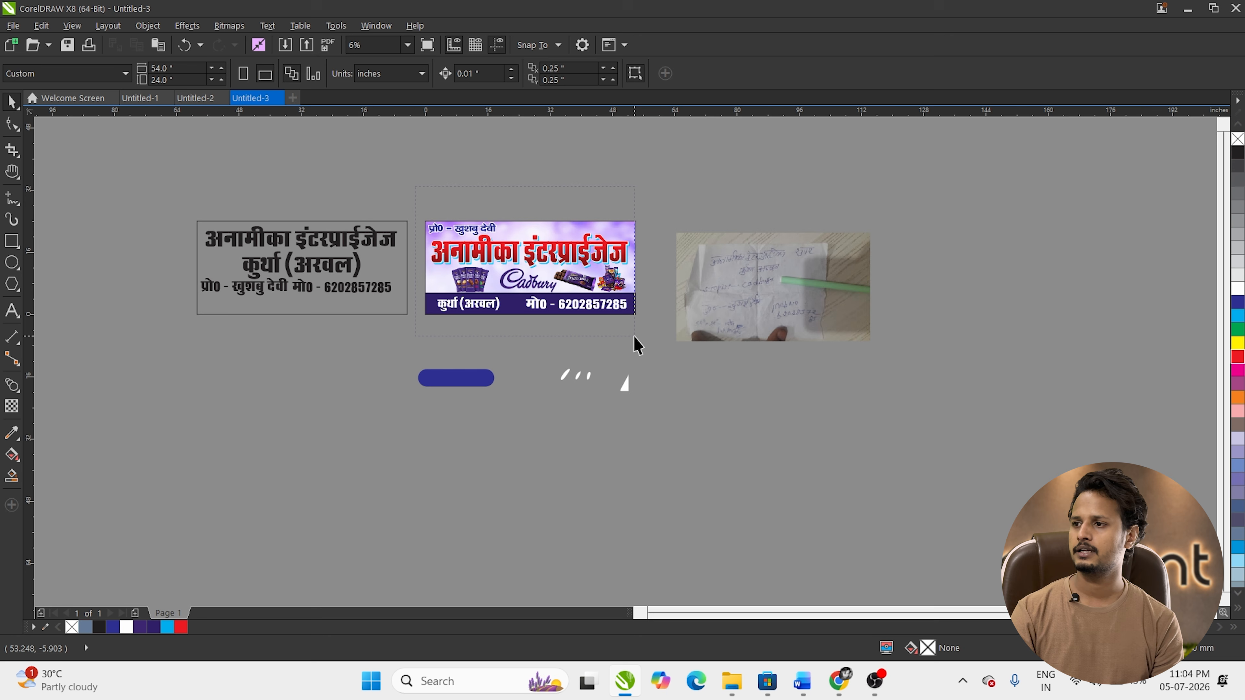
scroll(442, 244, up, 2)
key(h)
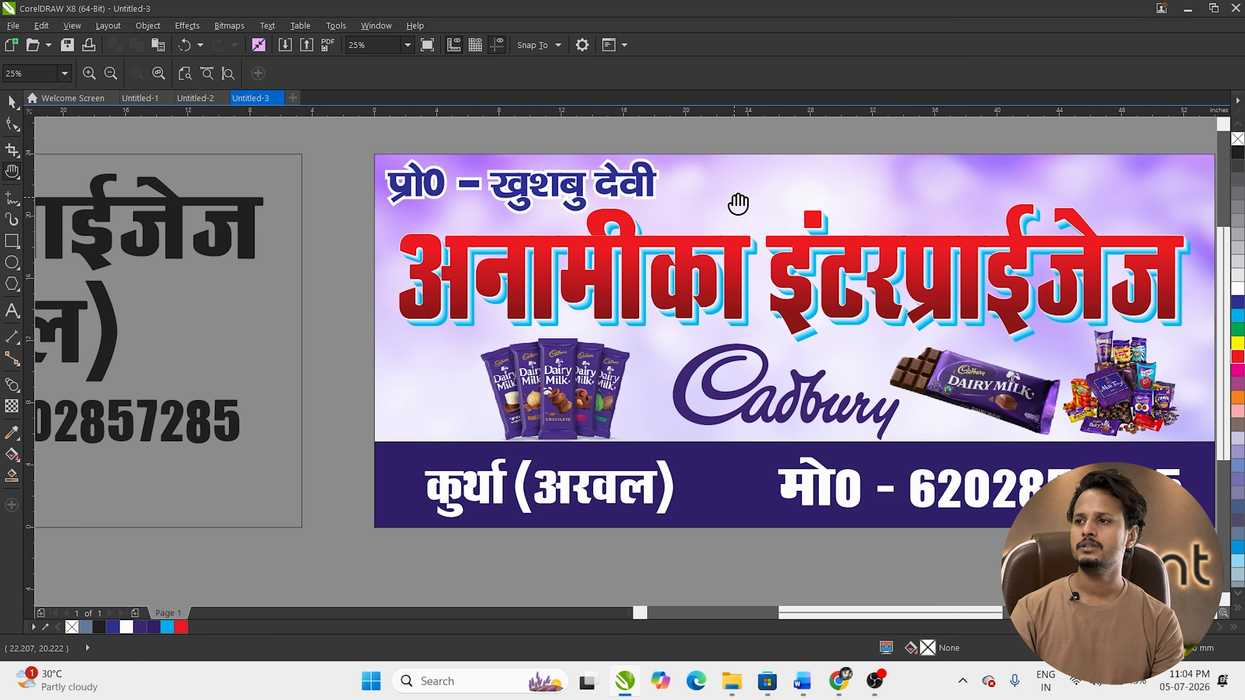
drag(736, 203, 436, 289)
drag(241, 293, 344, 210)
key(space)
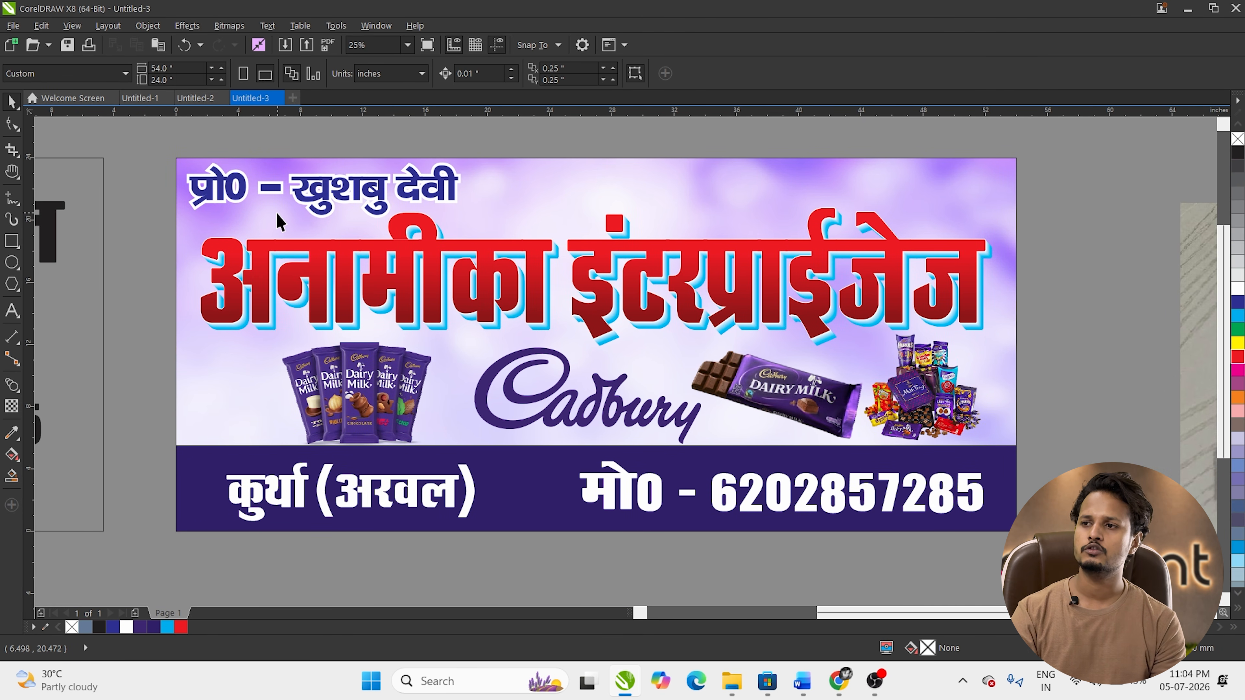
Step: Nudge the कुर्था (अरवल) text up slightly with the arrow key
click(341, 186)
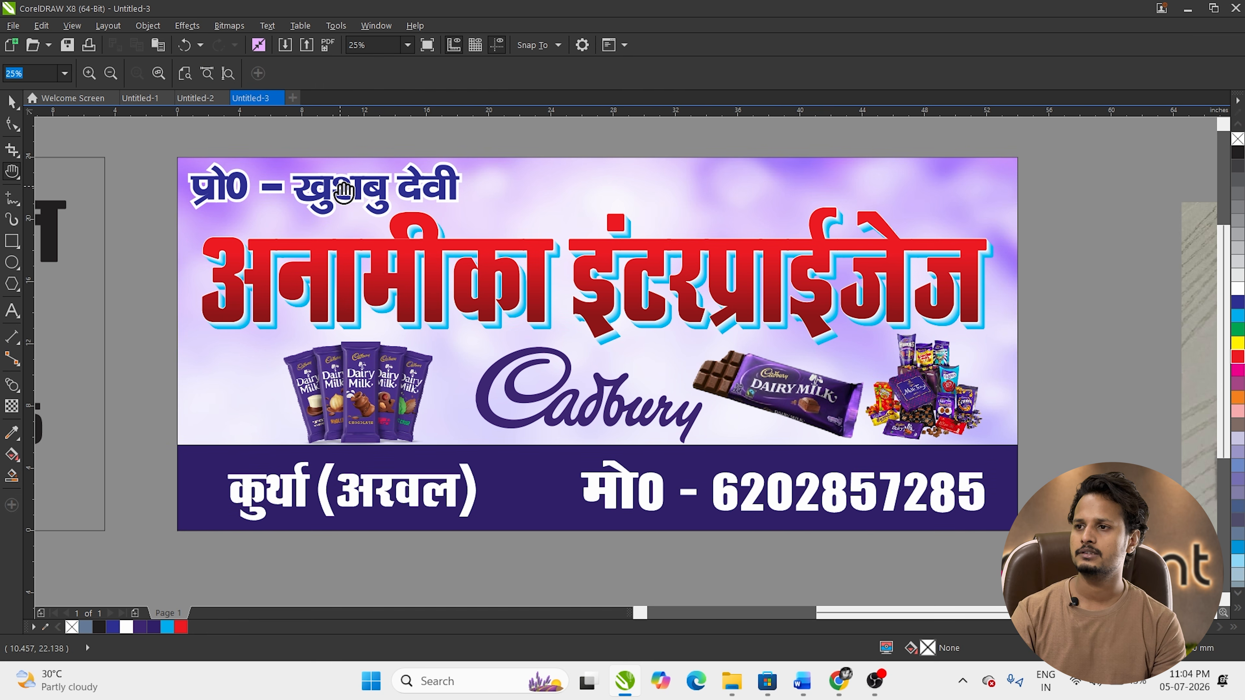
ctrl+click(341, 185)
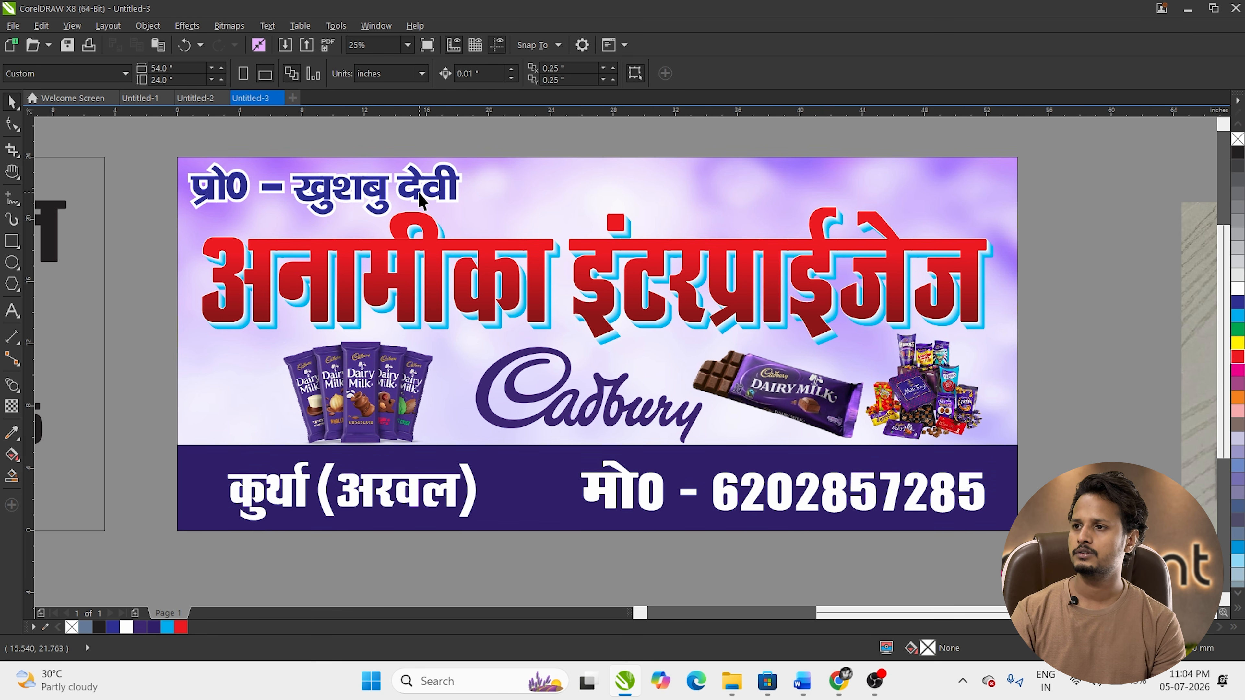
click(431, 69)
ctrl+click(398, 274)
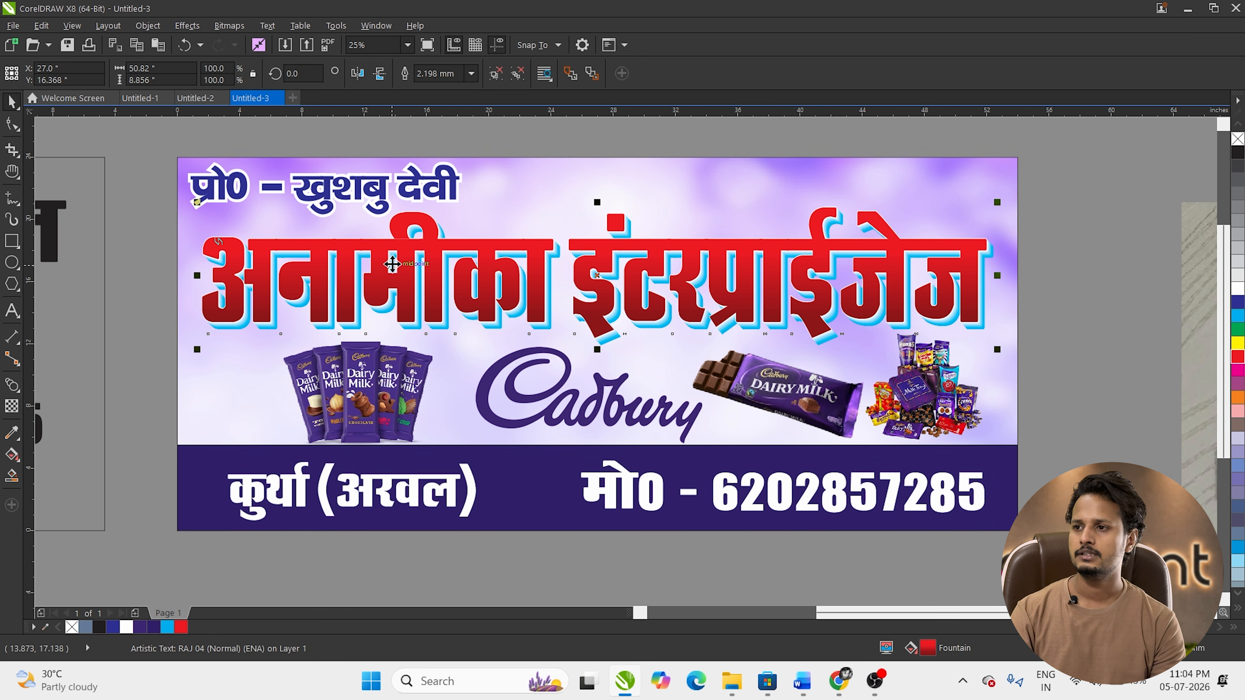
ctrl+click(415, 495)
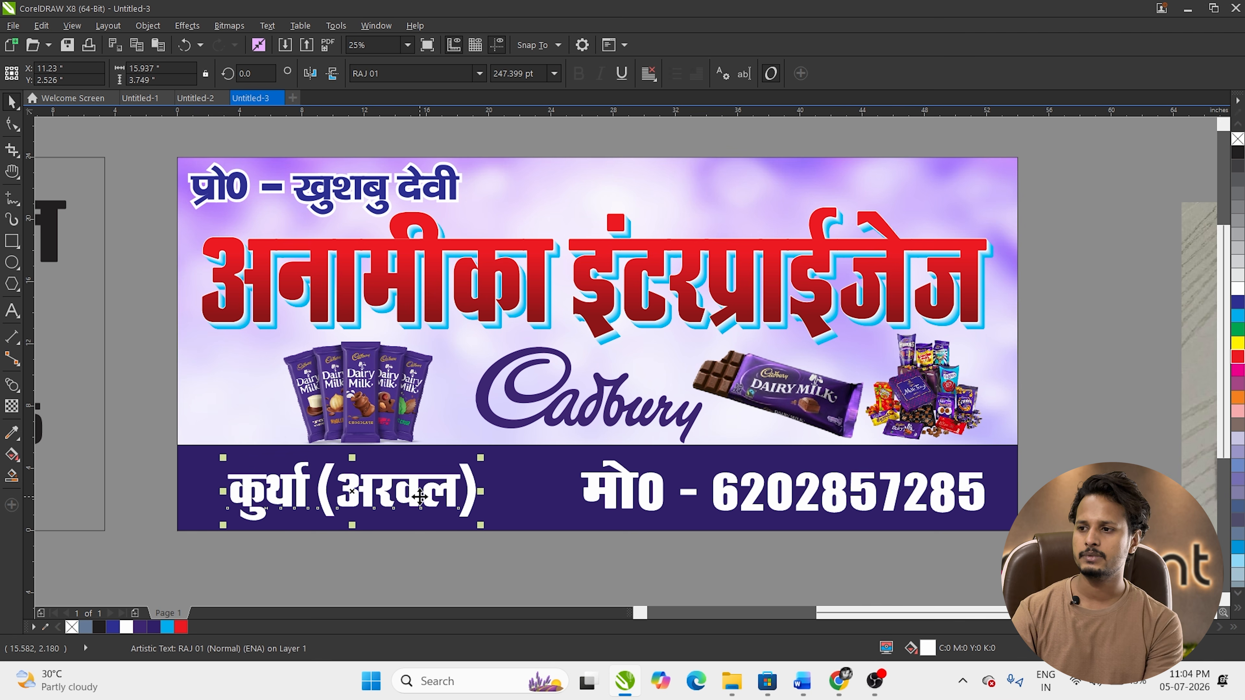
key(Up)
key(Up)
key(Up)
key(Up)
key(Up)
key(Up)
key(Up)
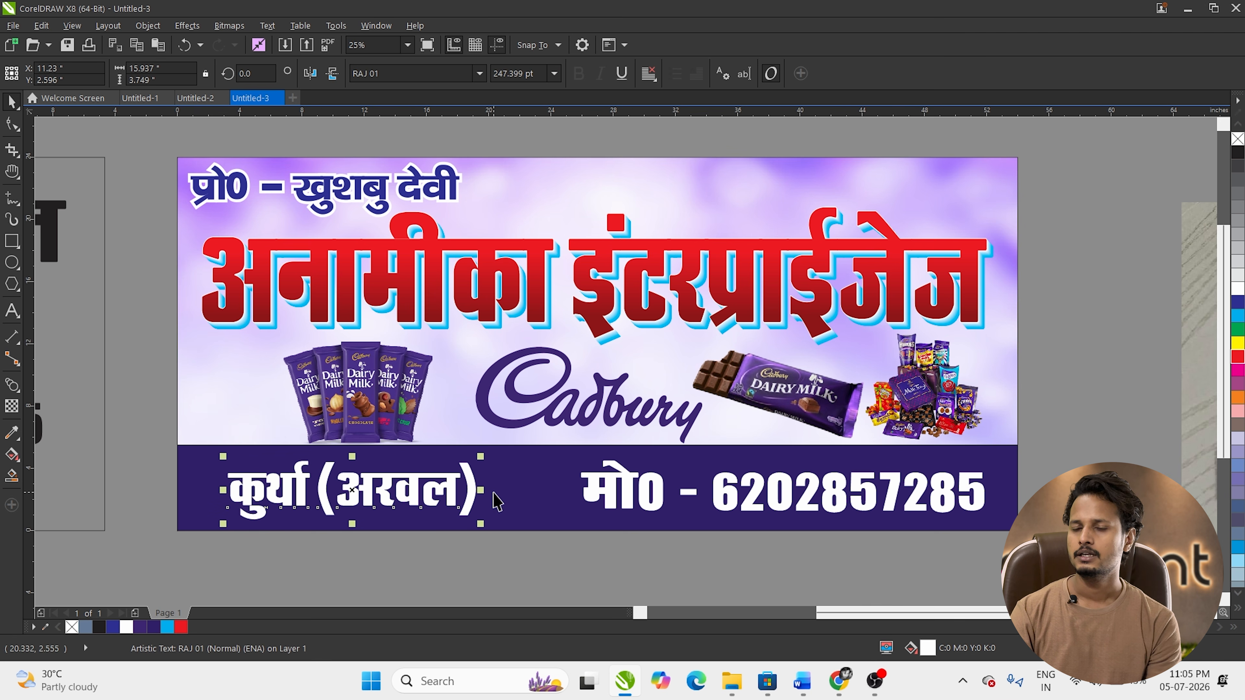
Step: Select the कुर्था (अरवल) and phone number texts together on the purple strip
click(463, 558)
click(467, 499)
click(467, 490)
shift+click(607, 492)
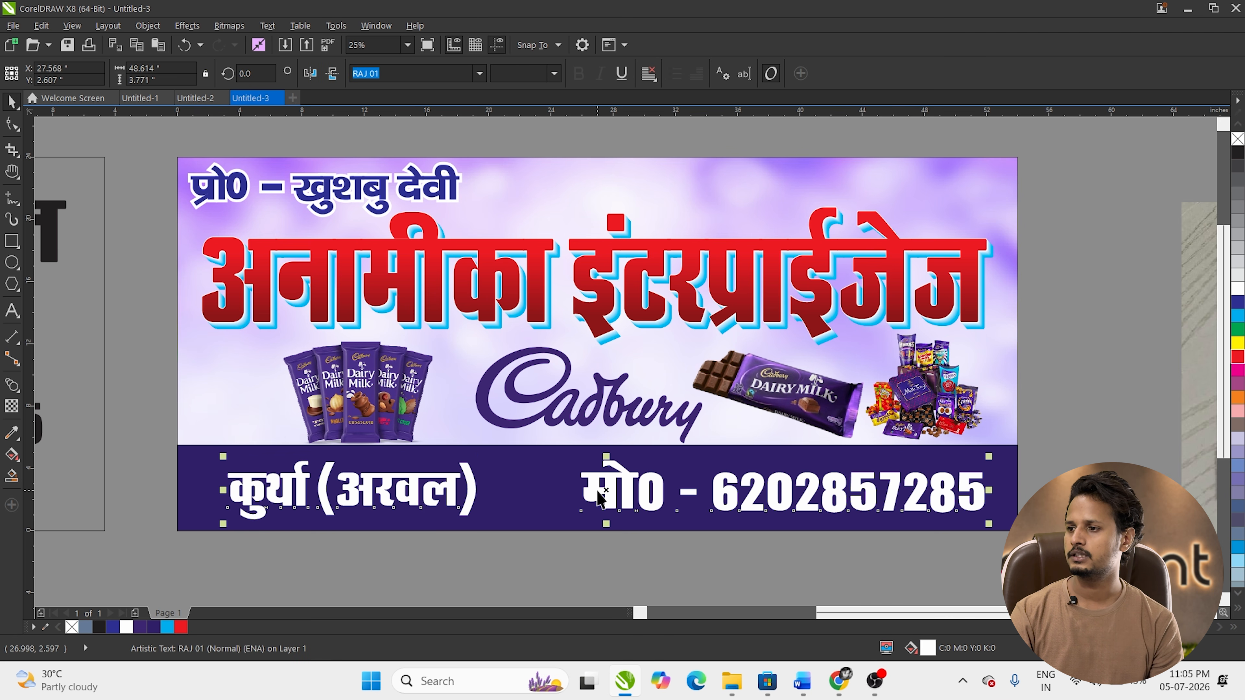
click(387, 596)
scroll(392, 446, down, 1)
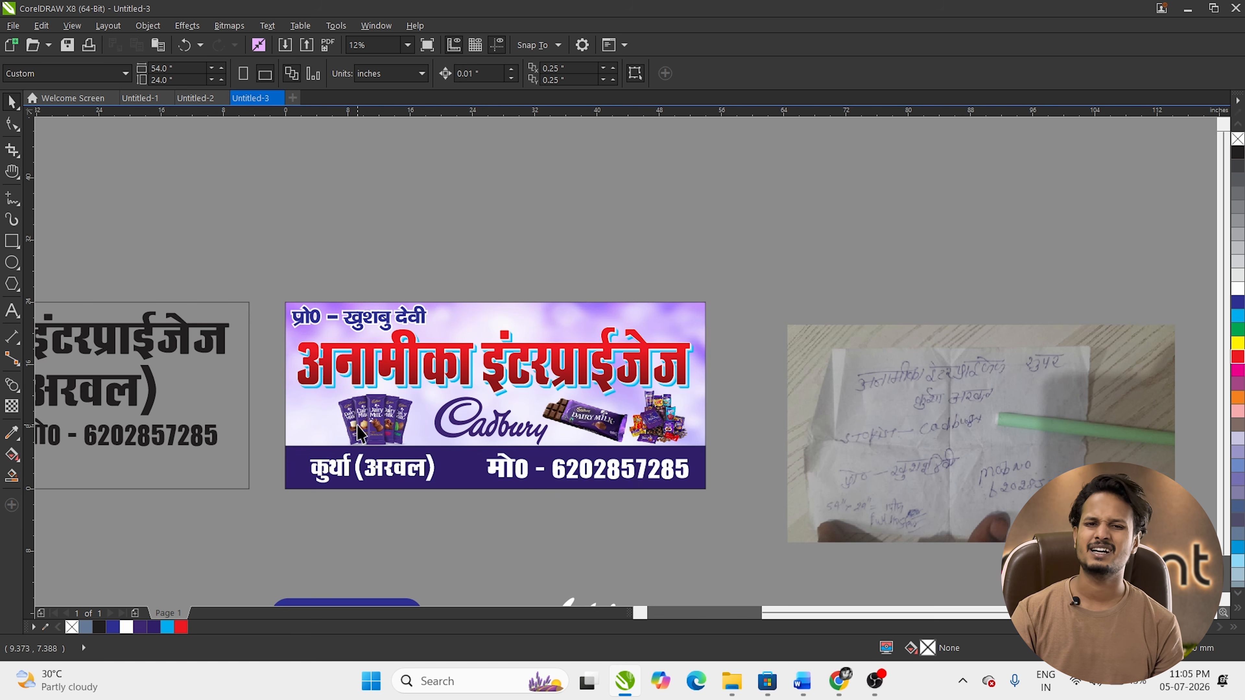
Step: Marquee-select all the banner's objects and open the Export dialog with Ctrl+E
drag(273, 256, 784, 532)
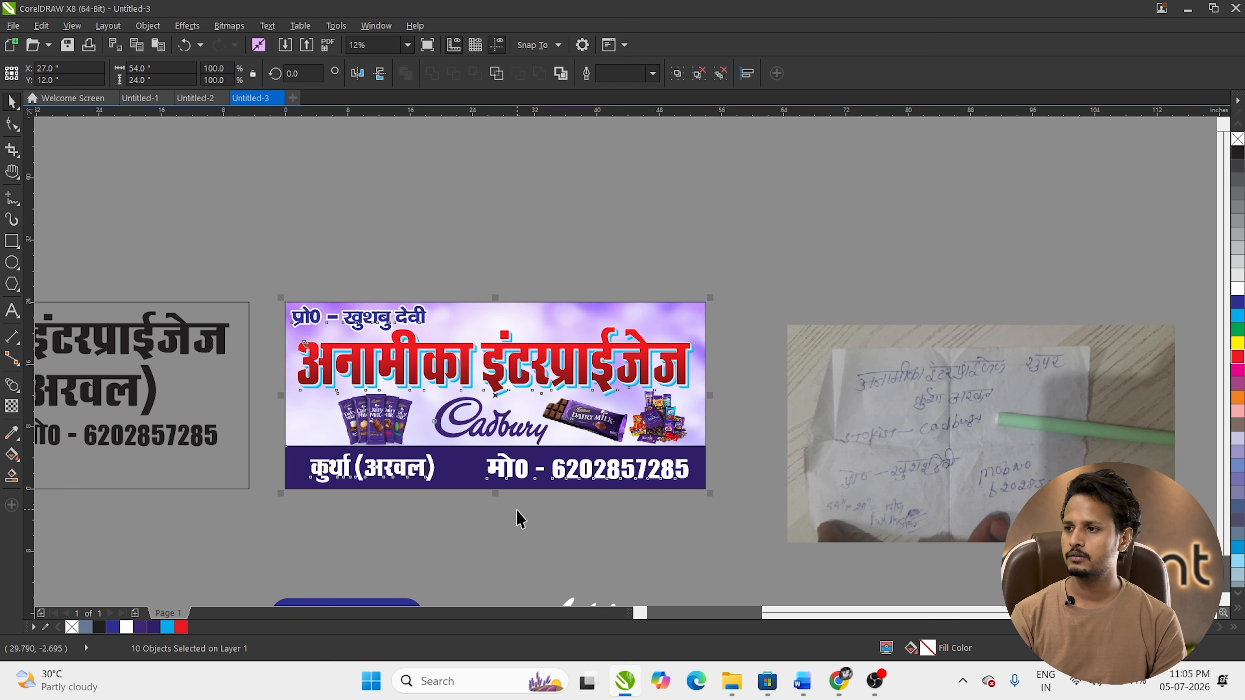
key(ctrl+e)
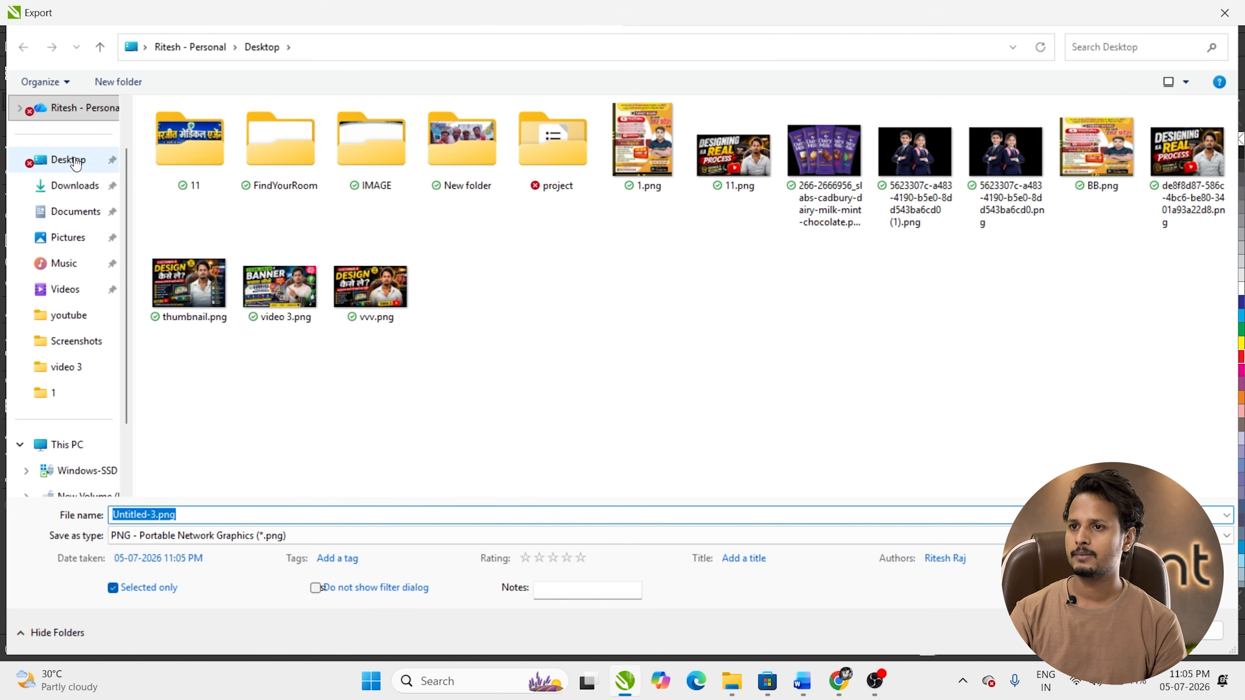
Step: Export to the Desktop as a TIF - TIFF Bitmap file named anamika
click(75, 162)
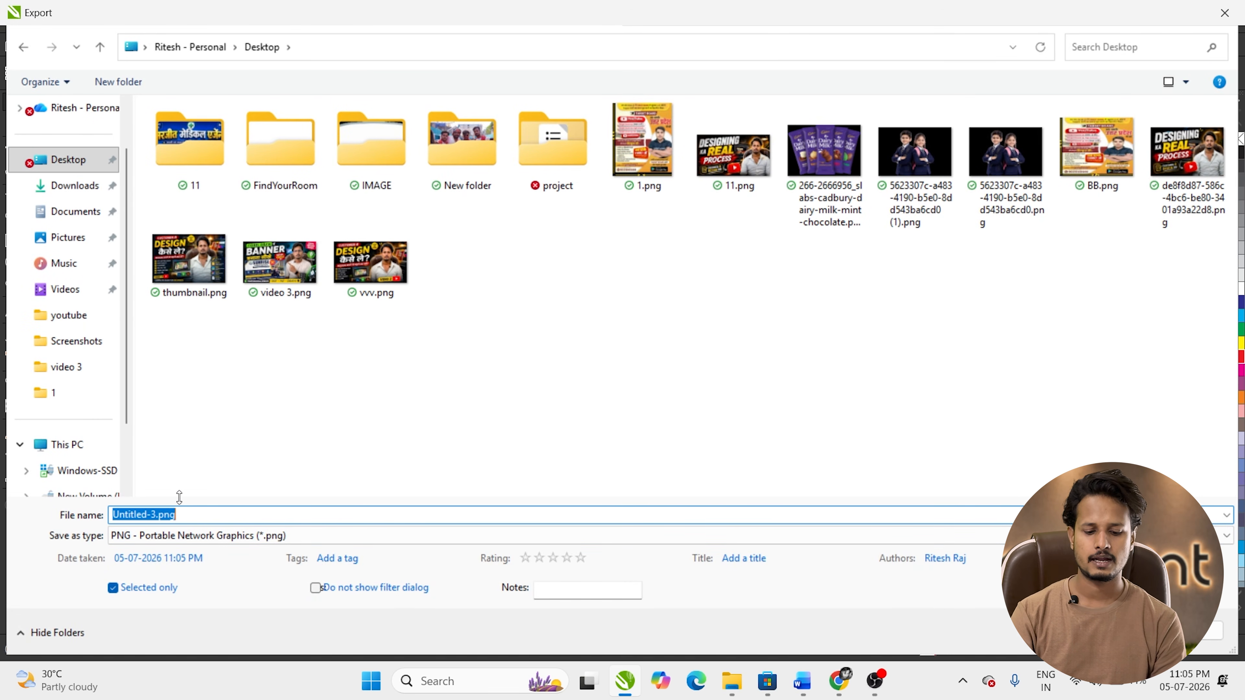
text(ama)
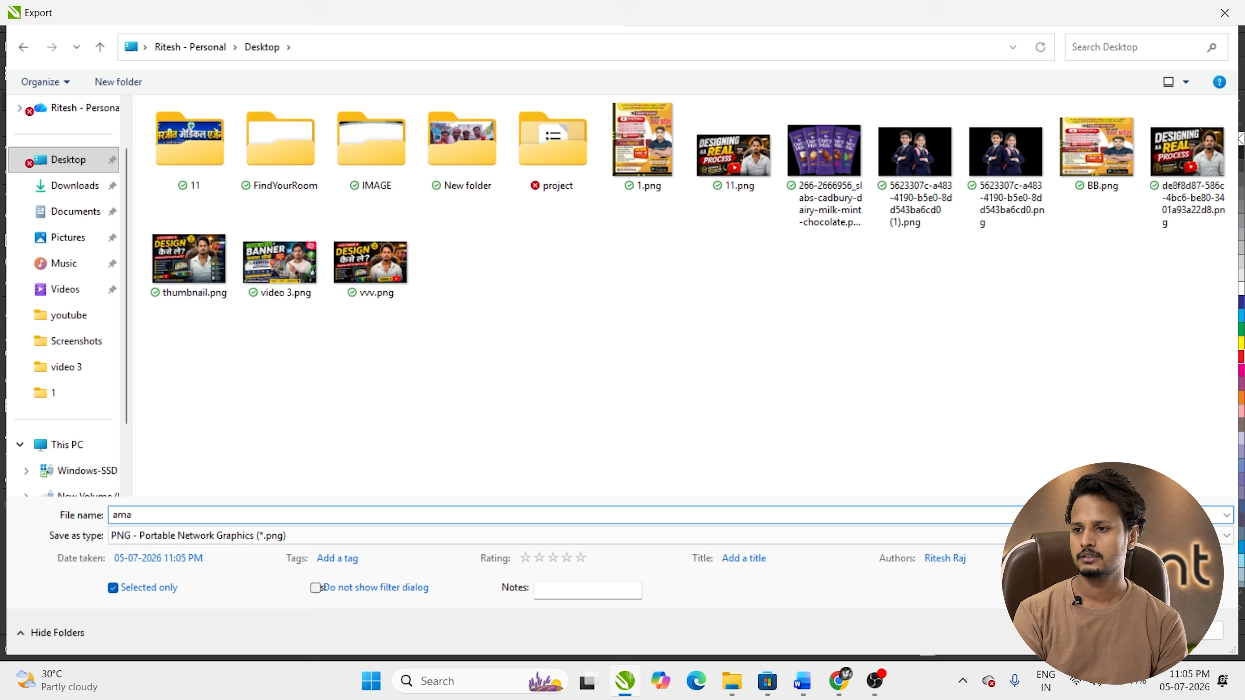
text(mika)
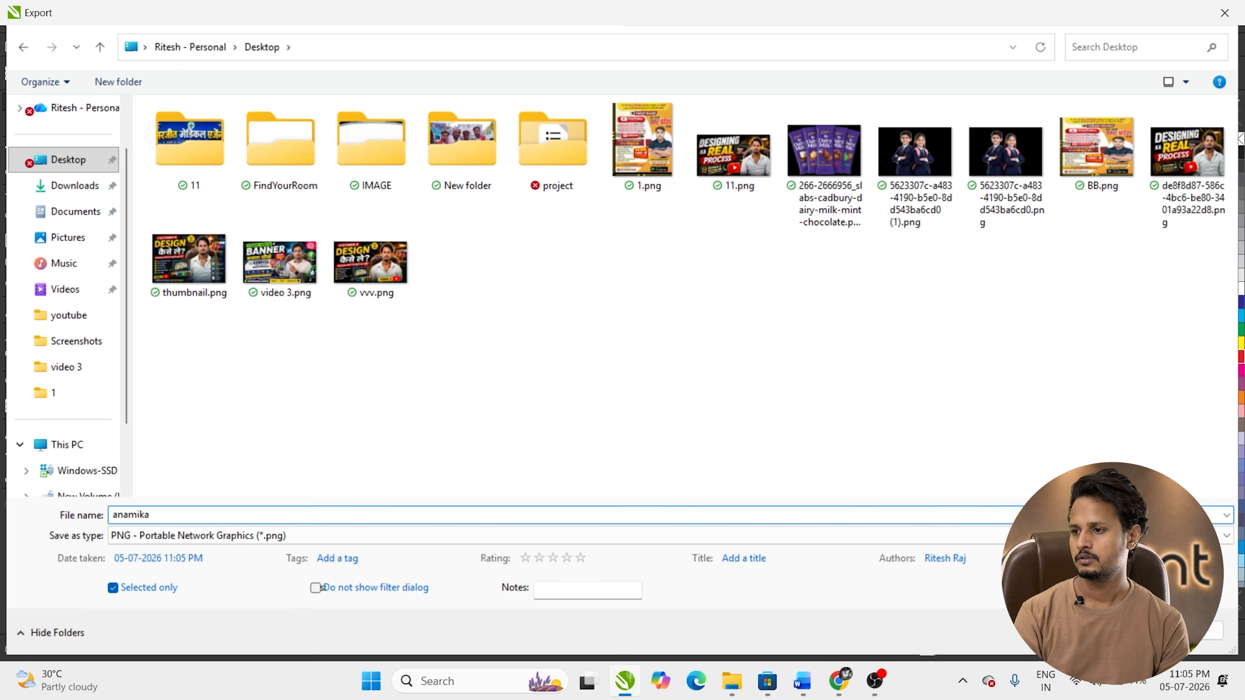
click(370, 536)
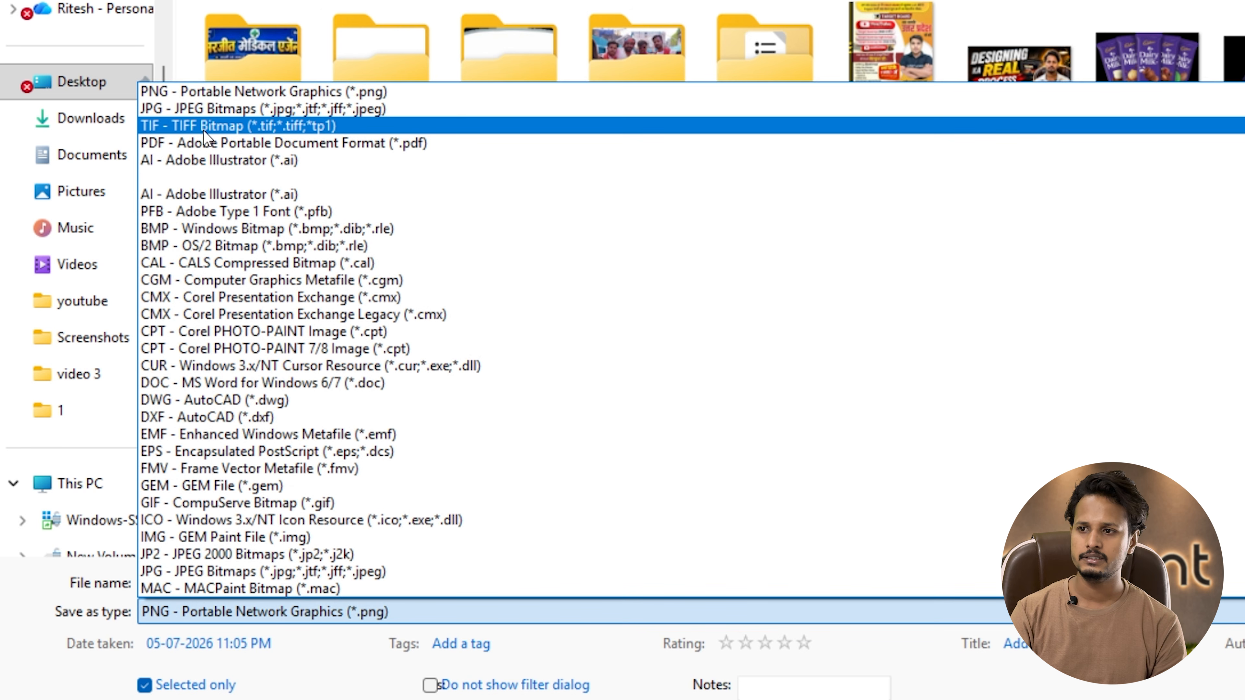
click(203, 129)
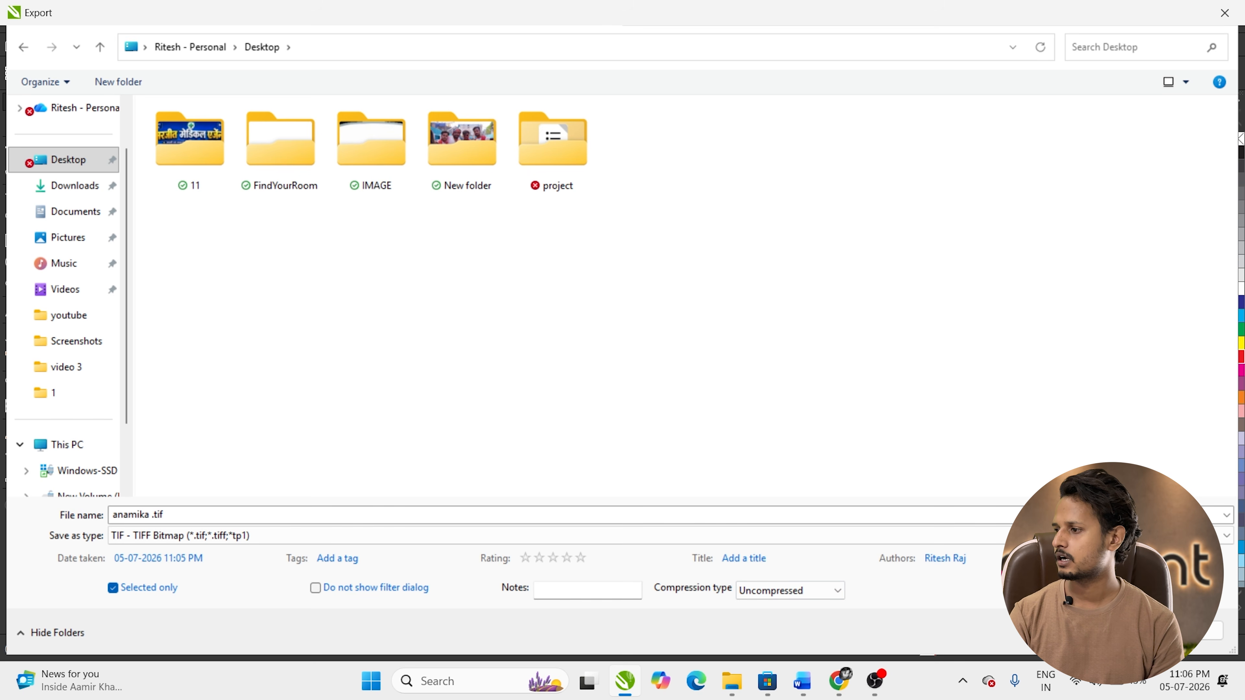
key(Return)
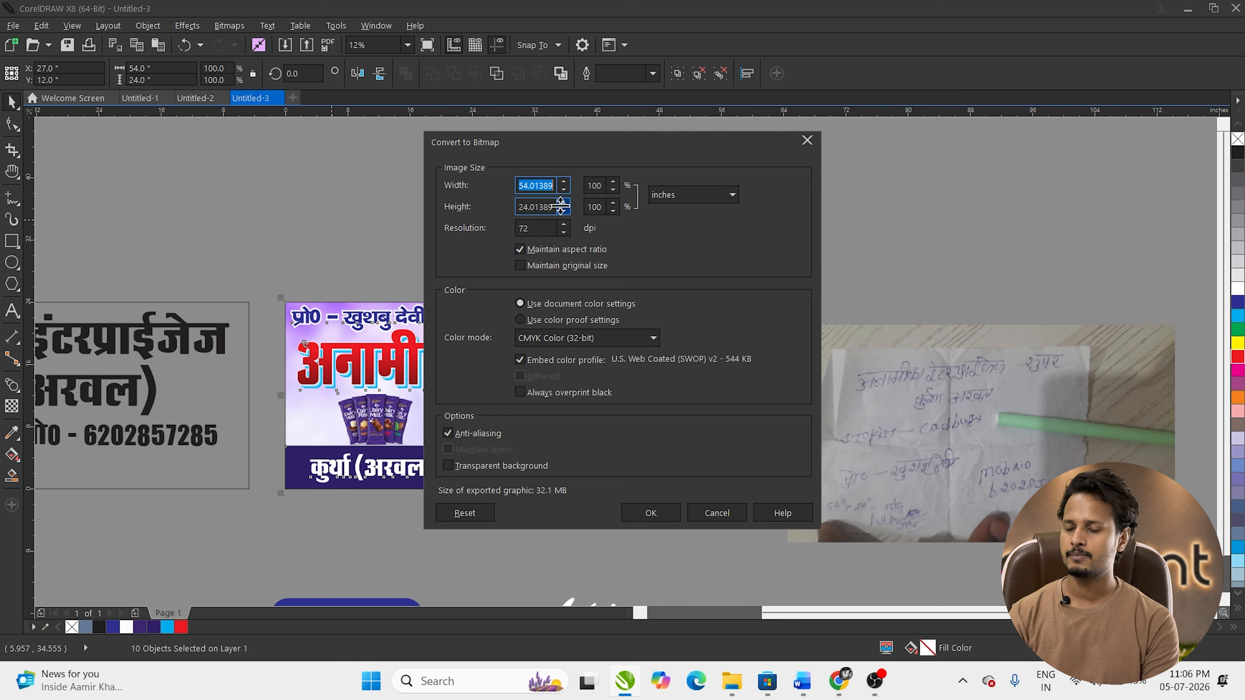
Step: Keep the 54-inch width and CMYK Color (32-bit) mode, toggle transparent background, and export
text(1520)
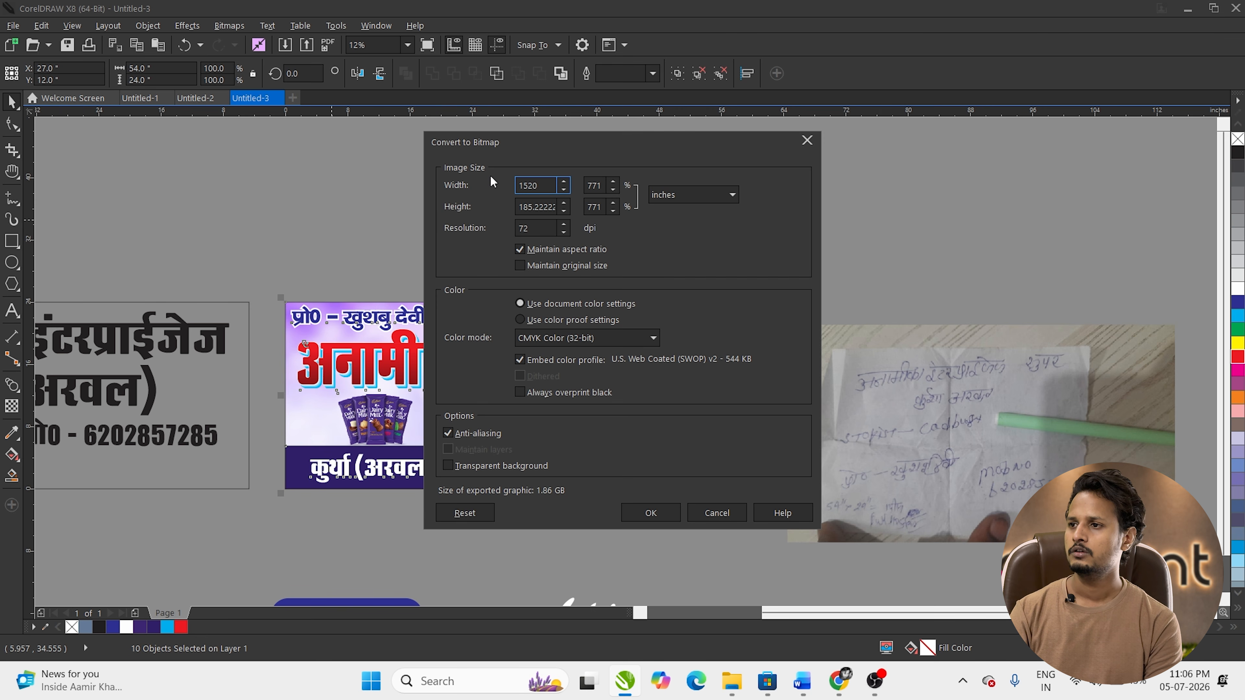
key(ctrl+z)
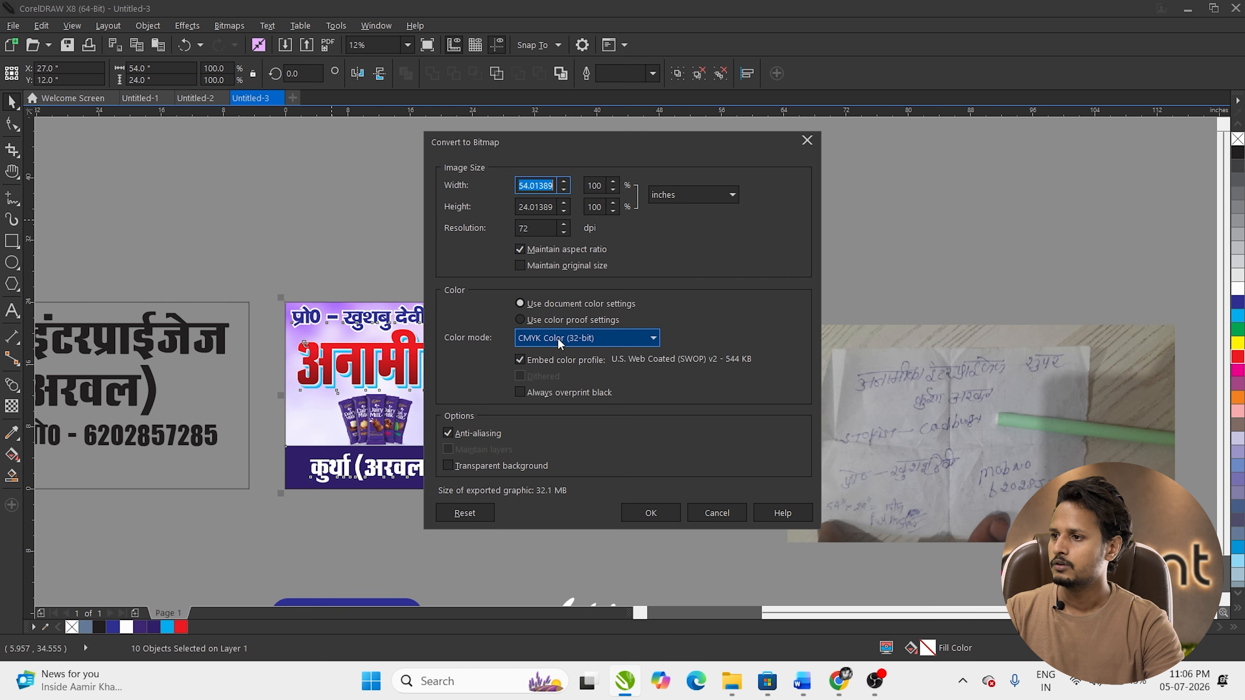
click(624, 343)
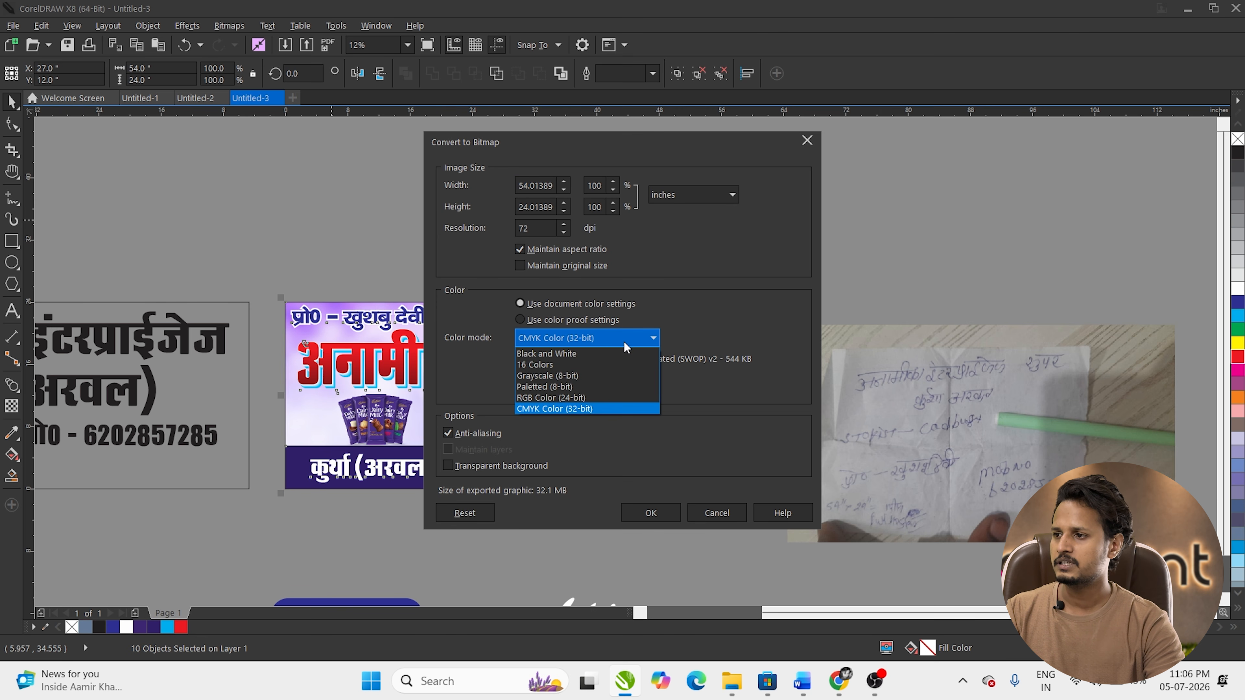
click(588, 397)
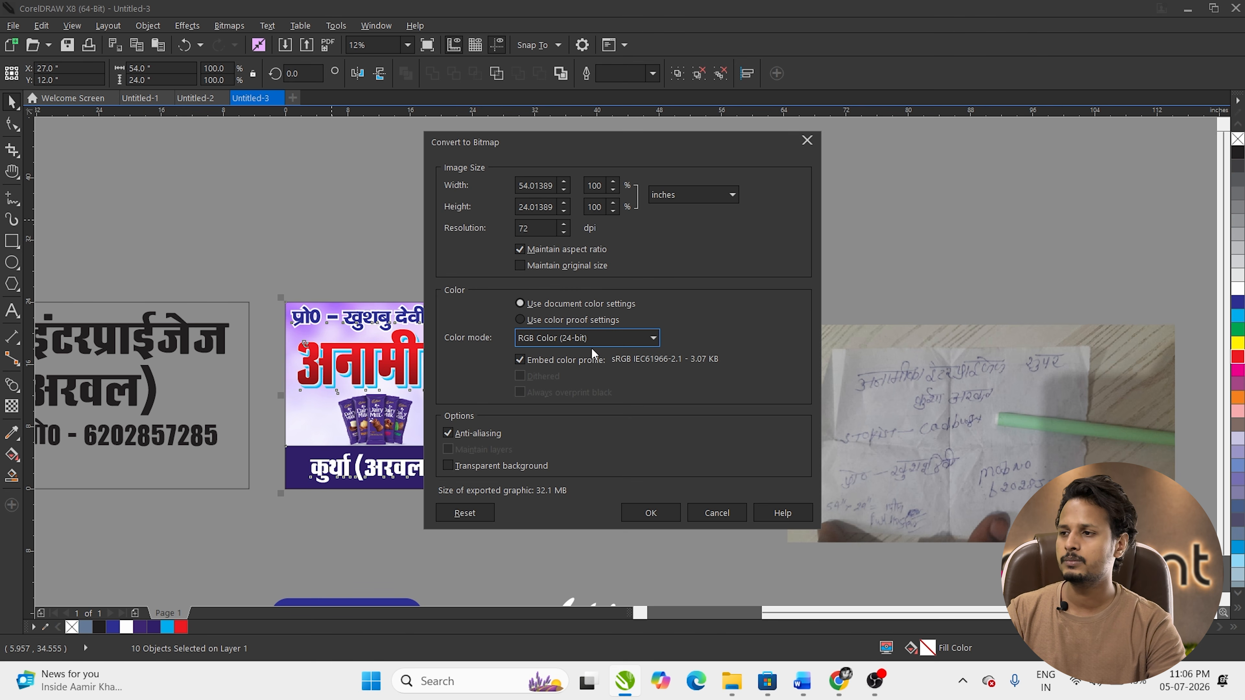
click(586, 341)
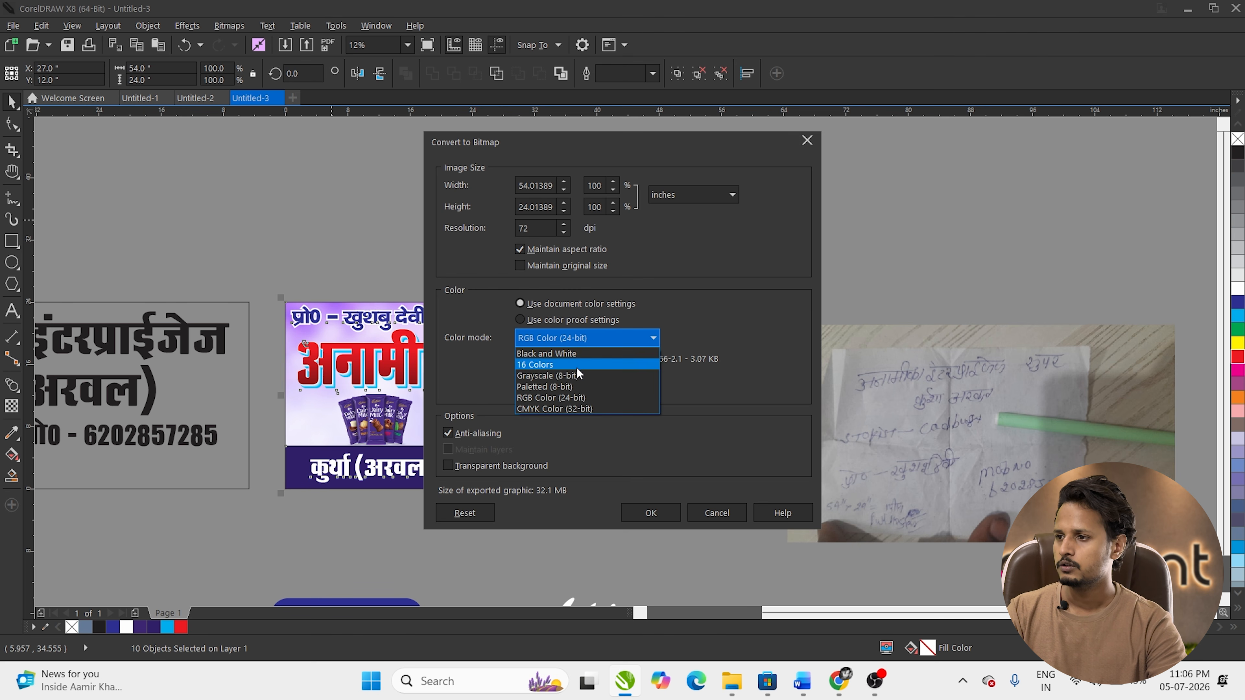
click(549, 409)
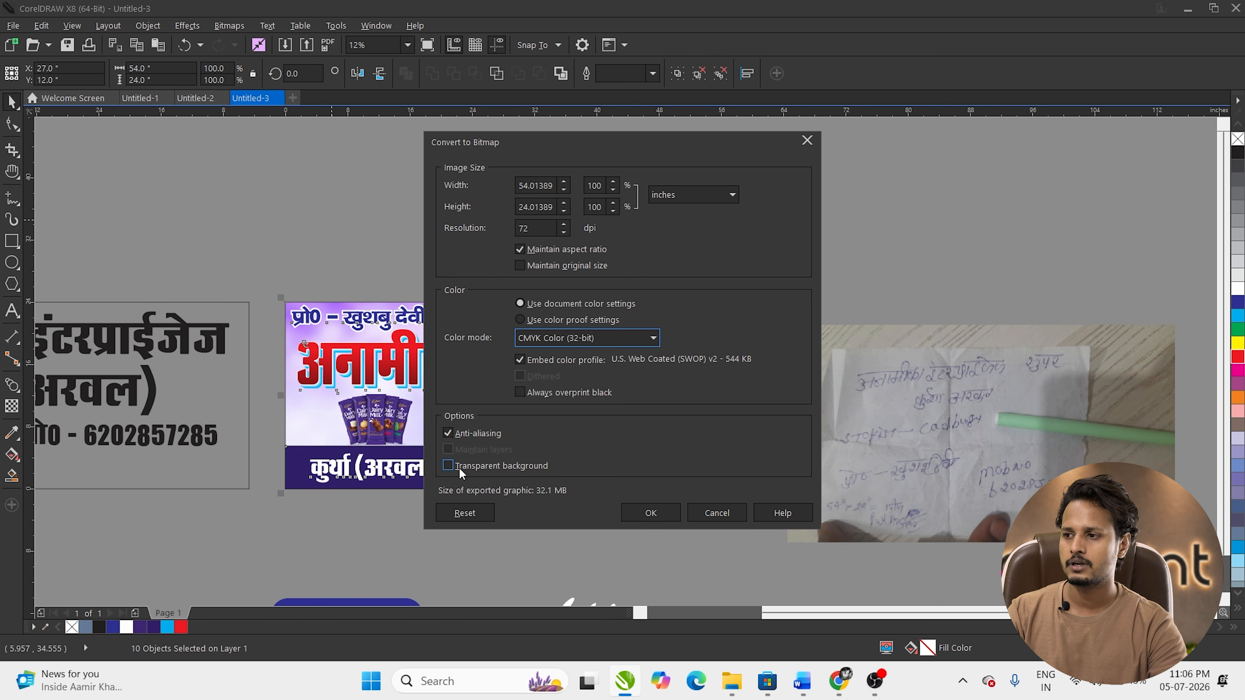
click(448, 469)
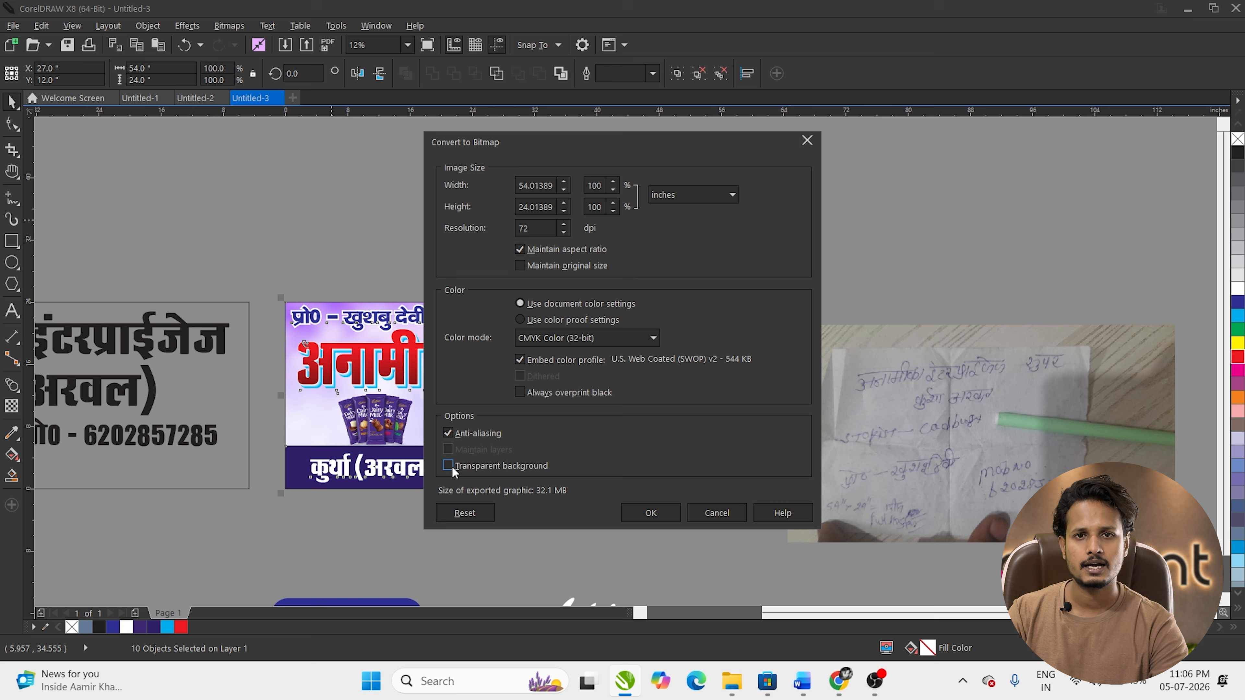
click(654, 513)
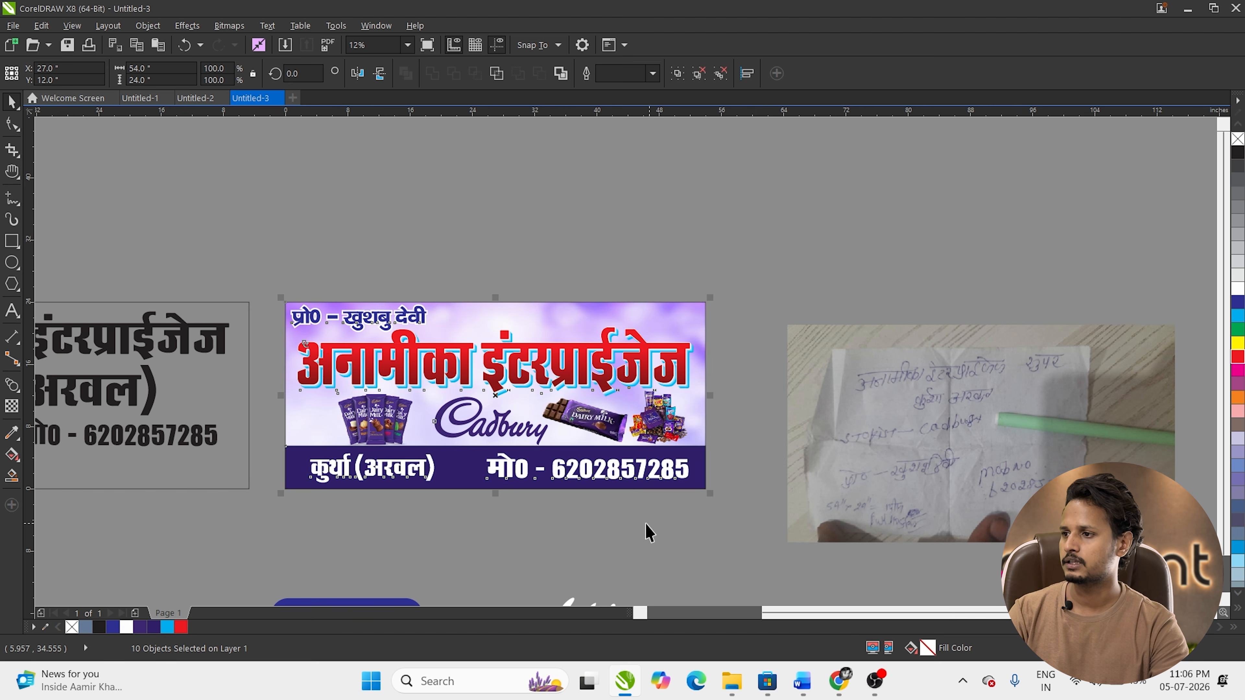
Step: Open anamika.tif from the desktop to check it, then reselect the whole banner in CorelDRAW
click(732, 326)
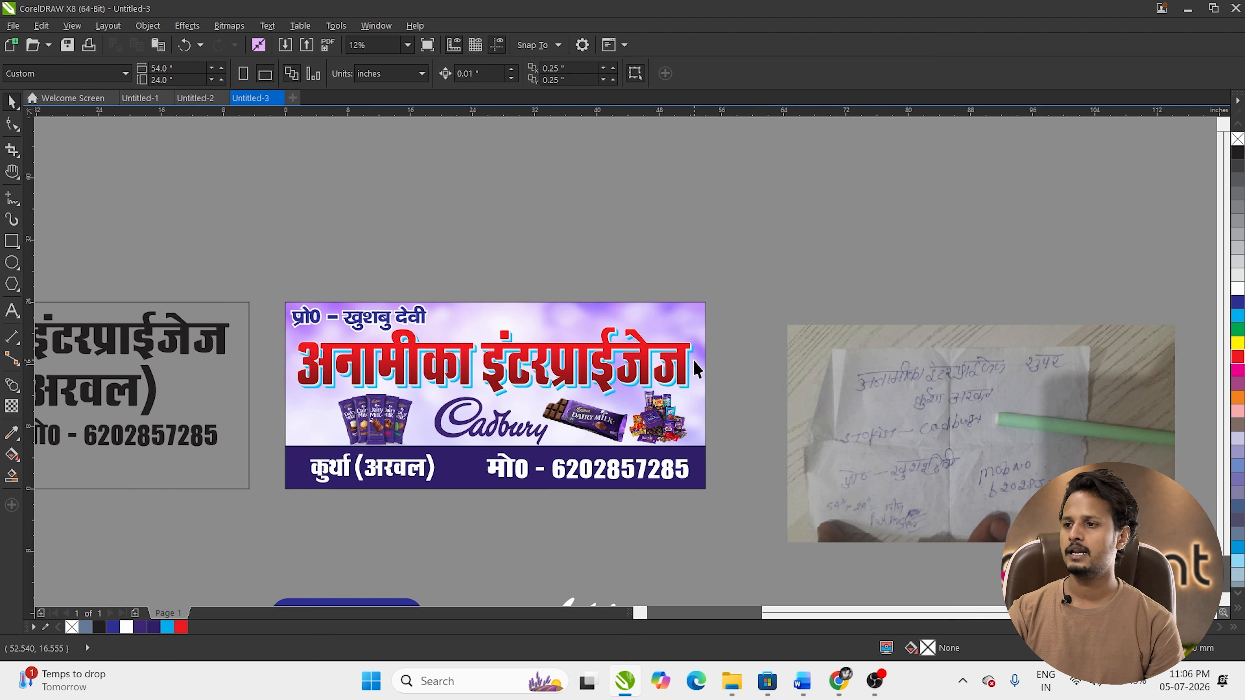
key(super+d)
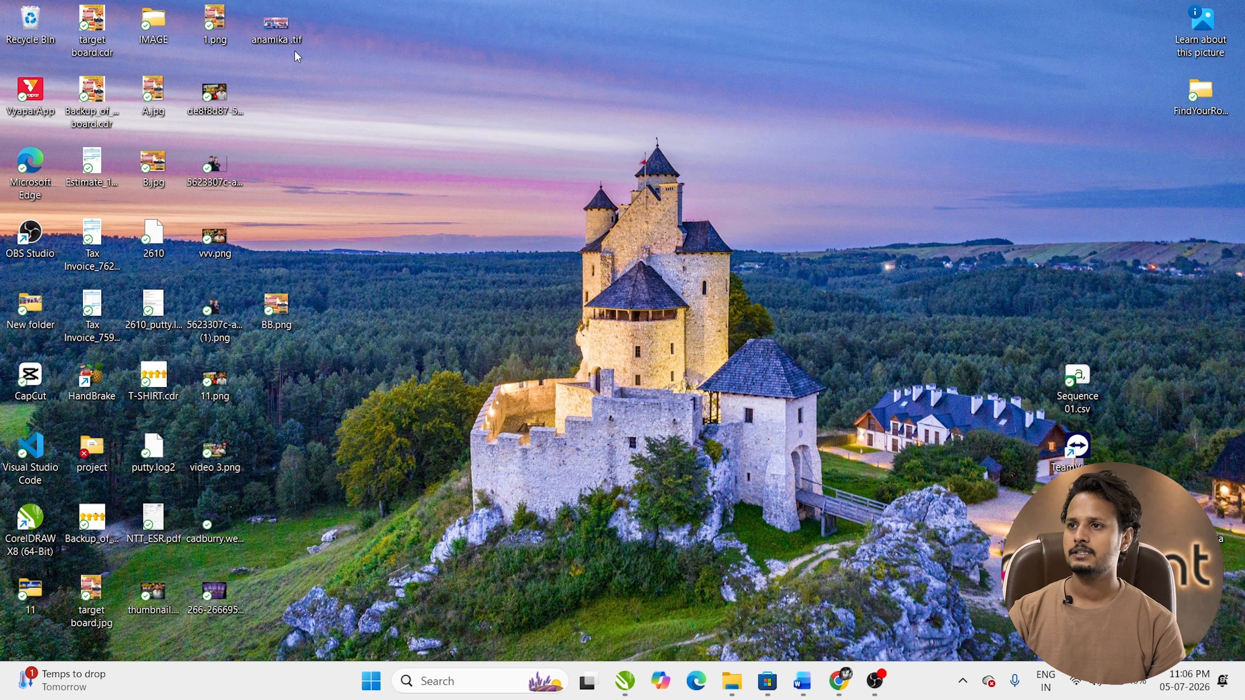
double_click(269, 26)
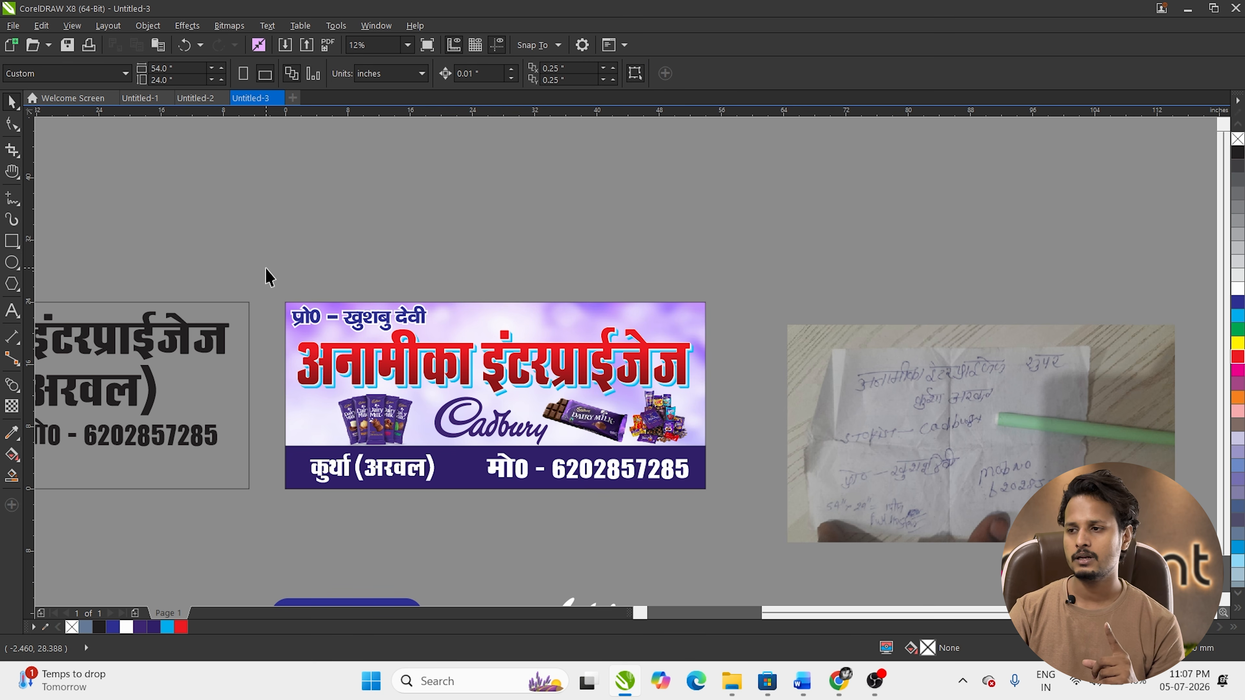
drag(265, 277, 745, 557)
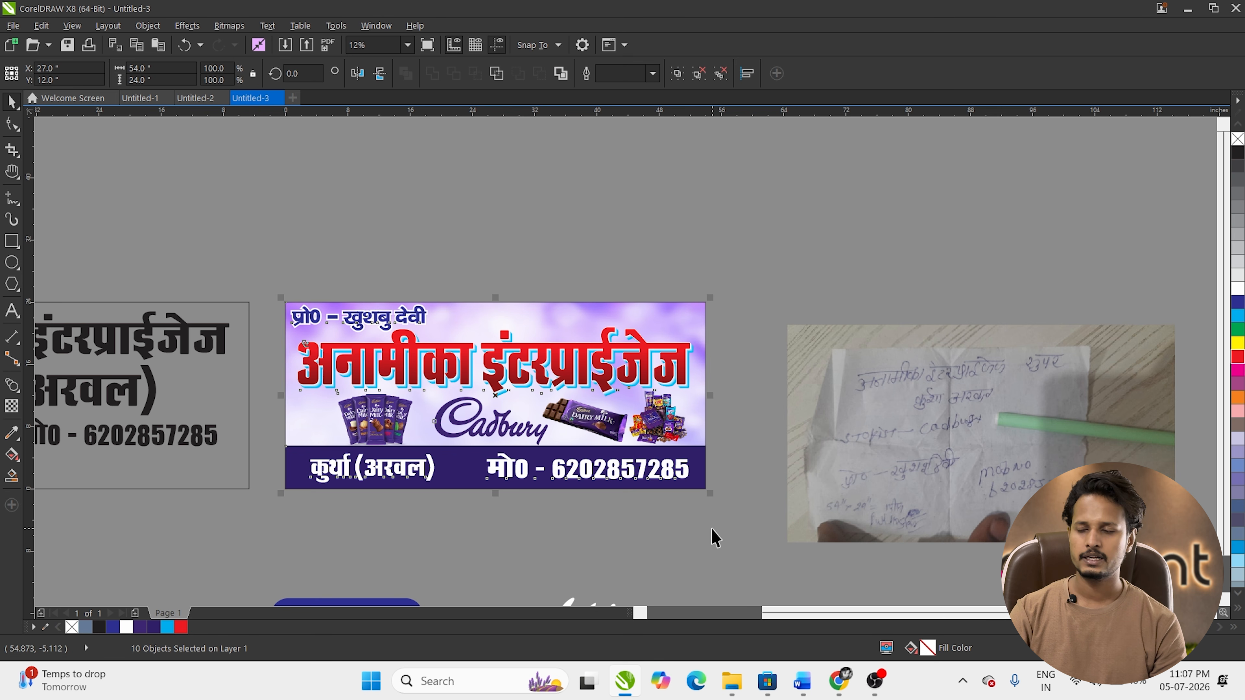
Step: Re-export the banner over the existing anamika .tif at 72 dpi, confirming the replacement
key(ctrl+e)
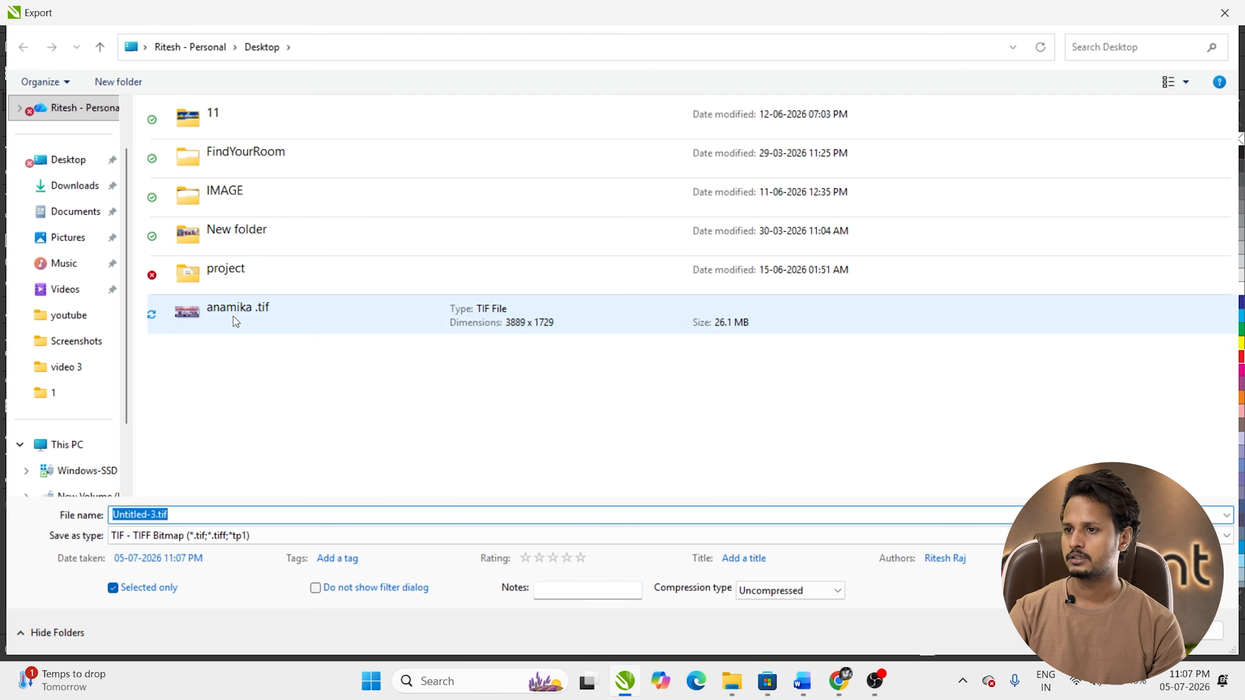
click(234, 316)
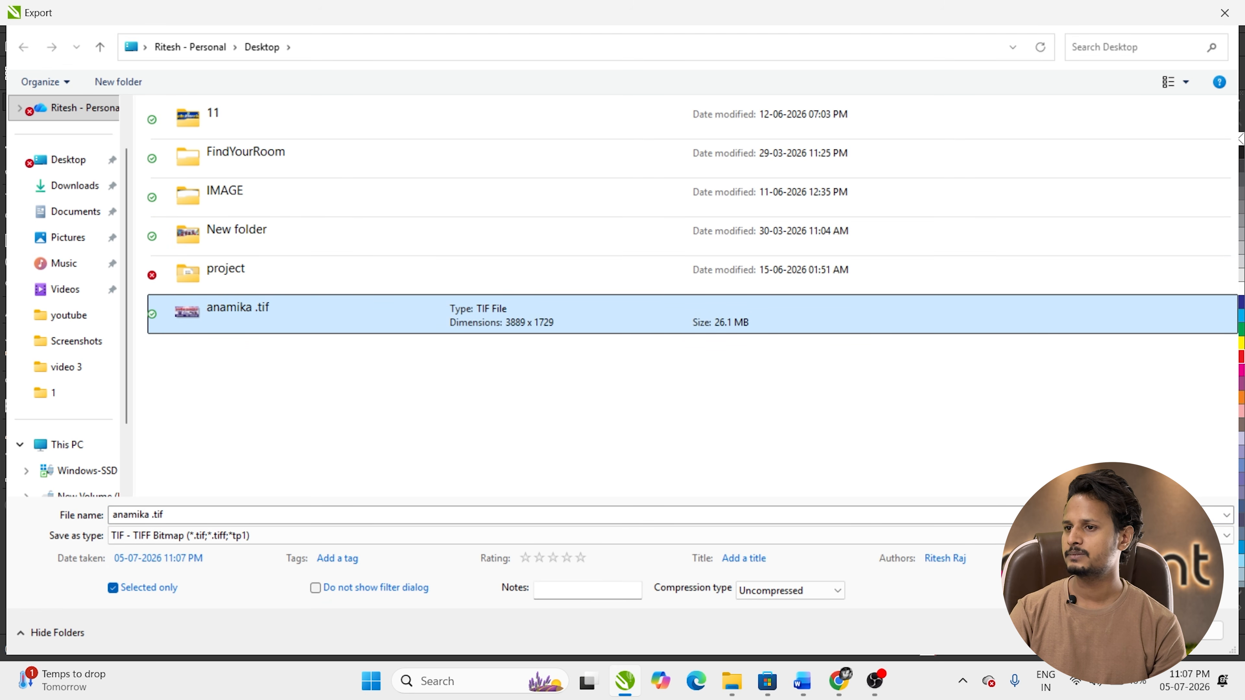
key(Return)
click(661, 340)
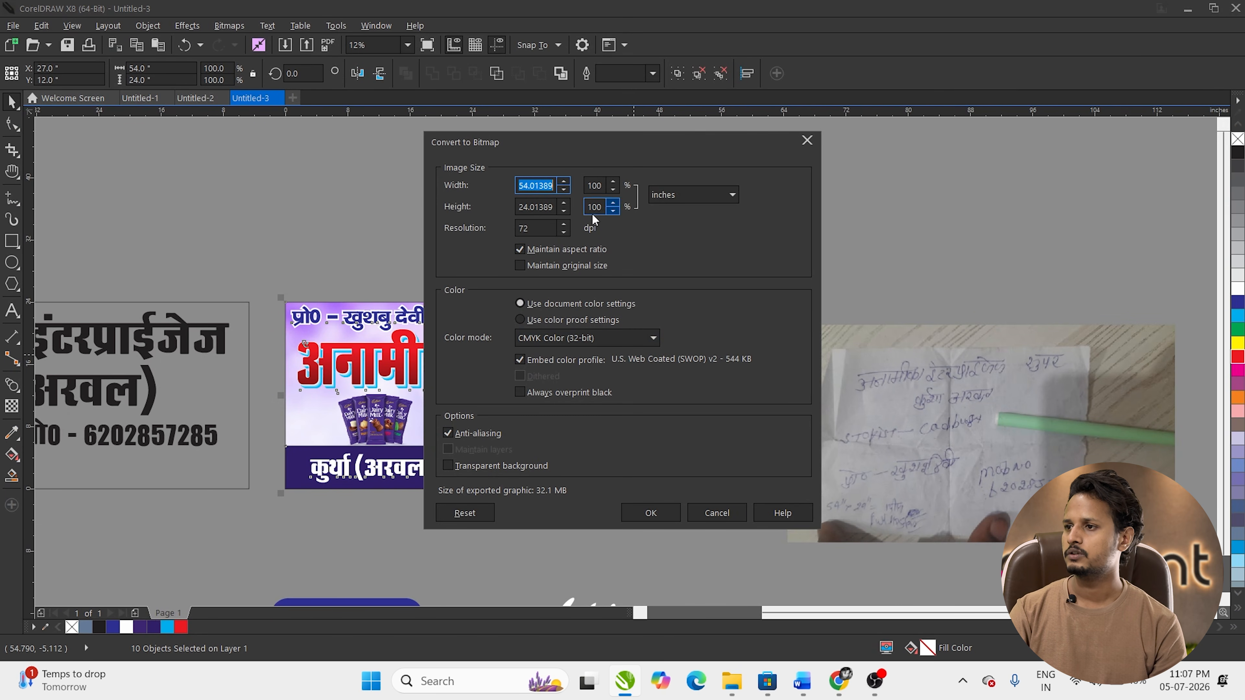
click(550, 228)
double_click(518, 234)
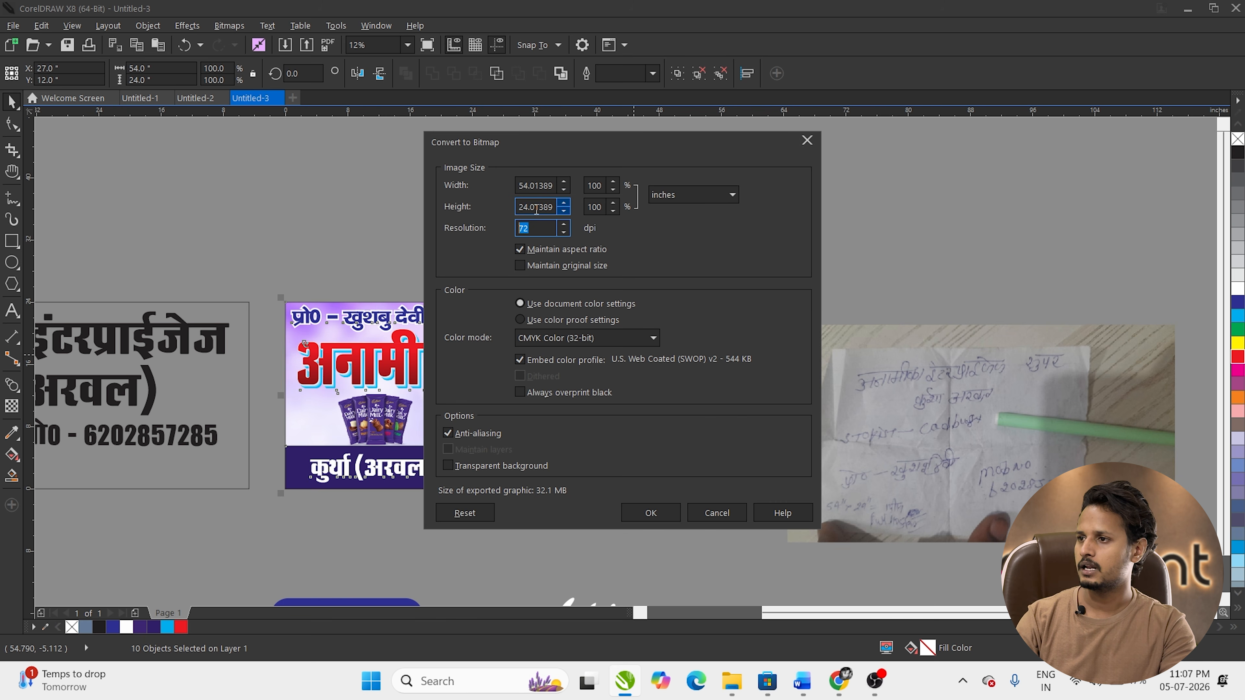
click(657, 514)
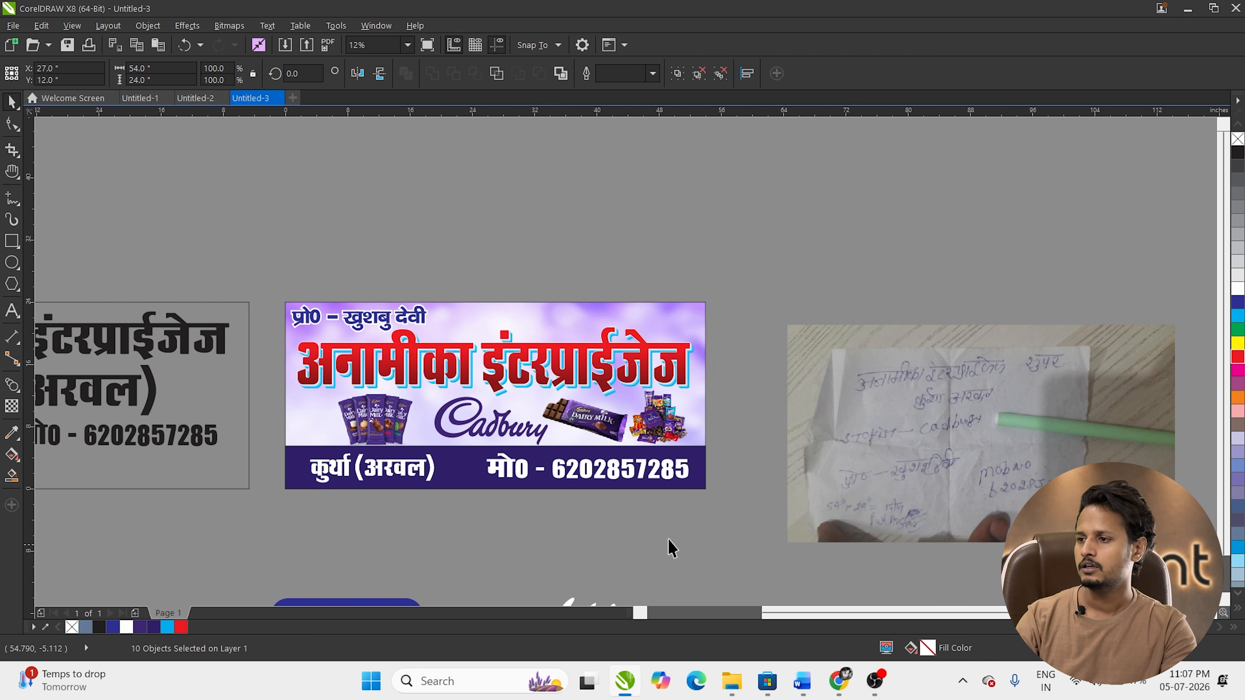
click(670, 545)
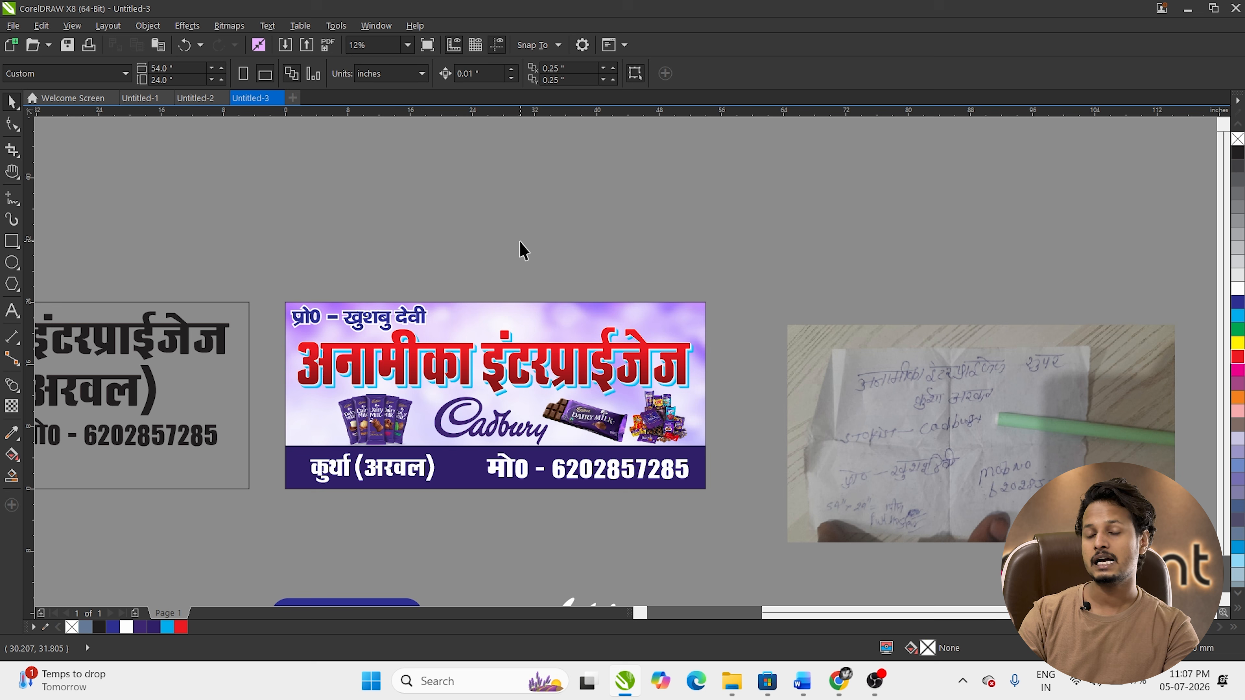